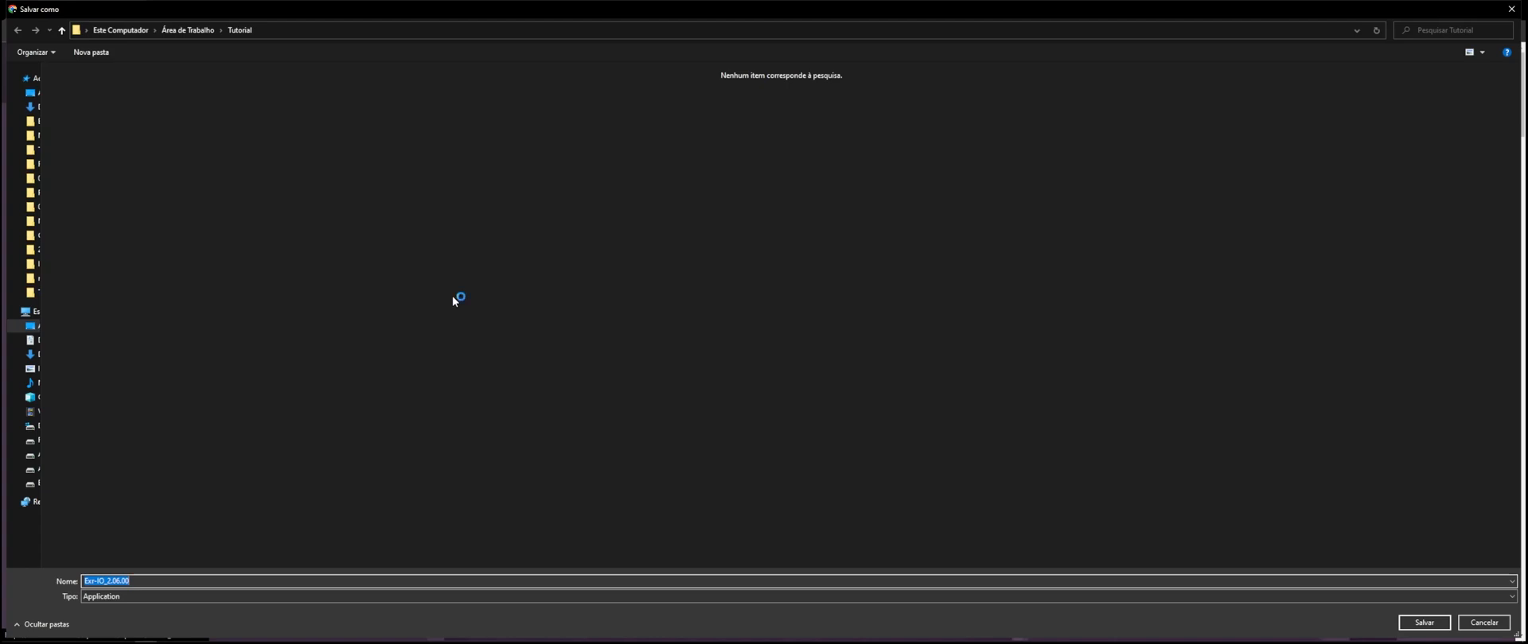
Step: Run the downloaded Exr-IO 2.06.00 installer as far as the component selection and quit the setup without installing
{"action": "left_click", "coordinate": [81, 626]}
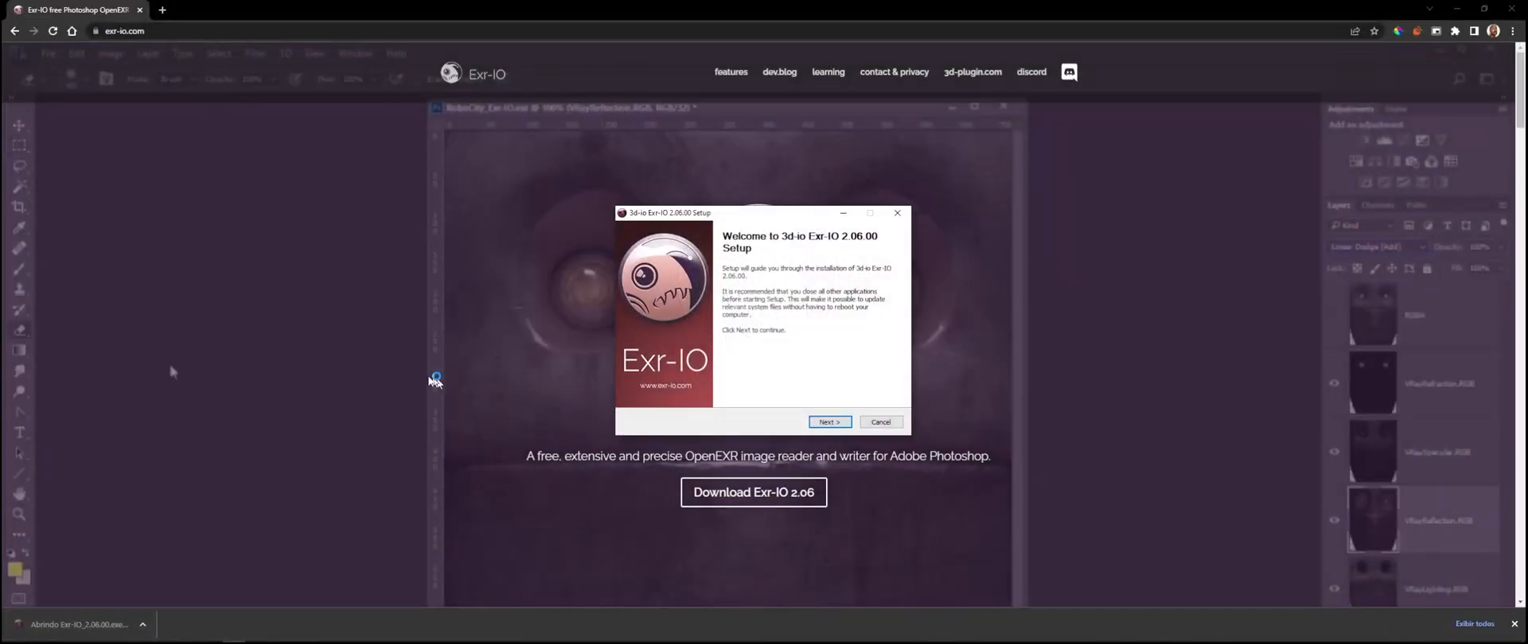
{"action": "left_click", "coordinate": [828, 423]}
{"action": "left_click", "coordinate": [825, 425]}
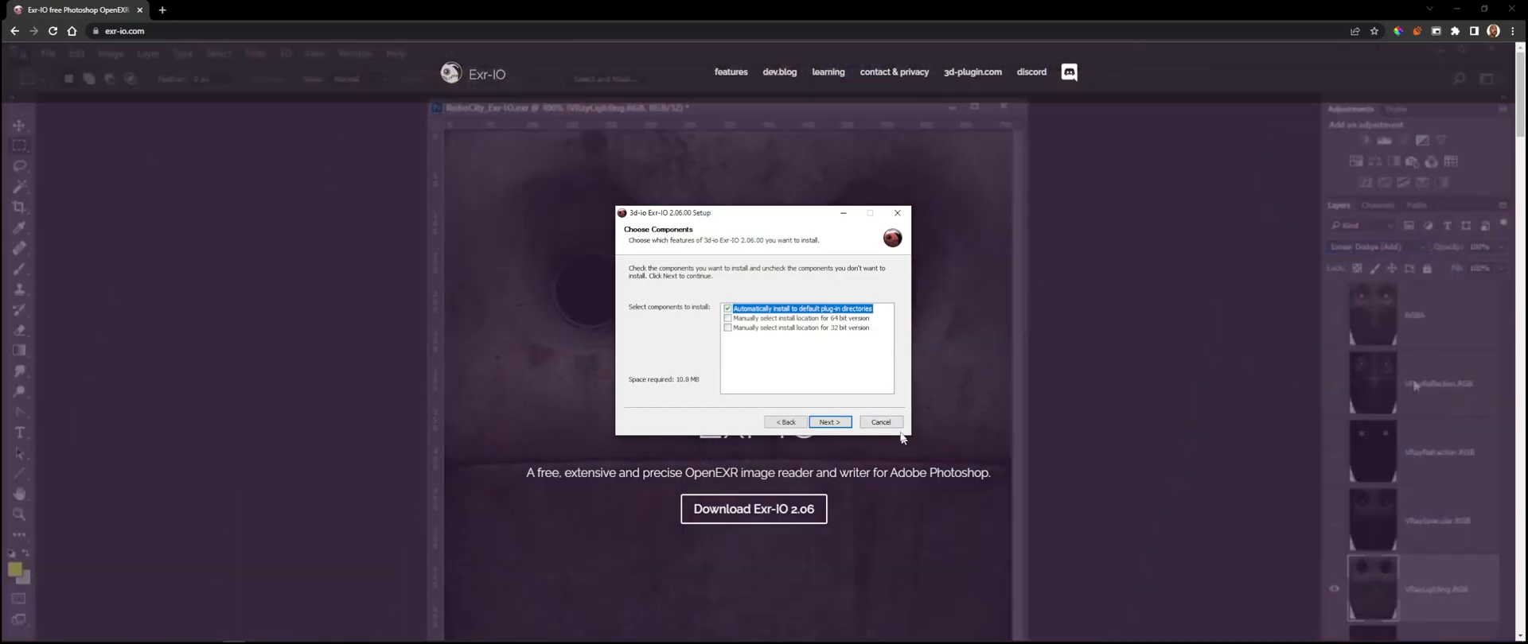
{"action": "left_click", "coordinate": [897, 423]}
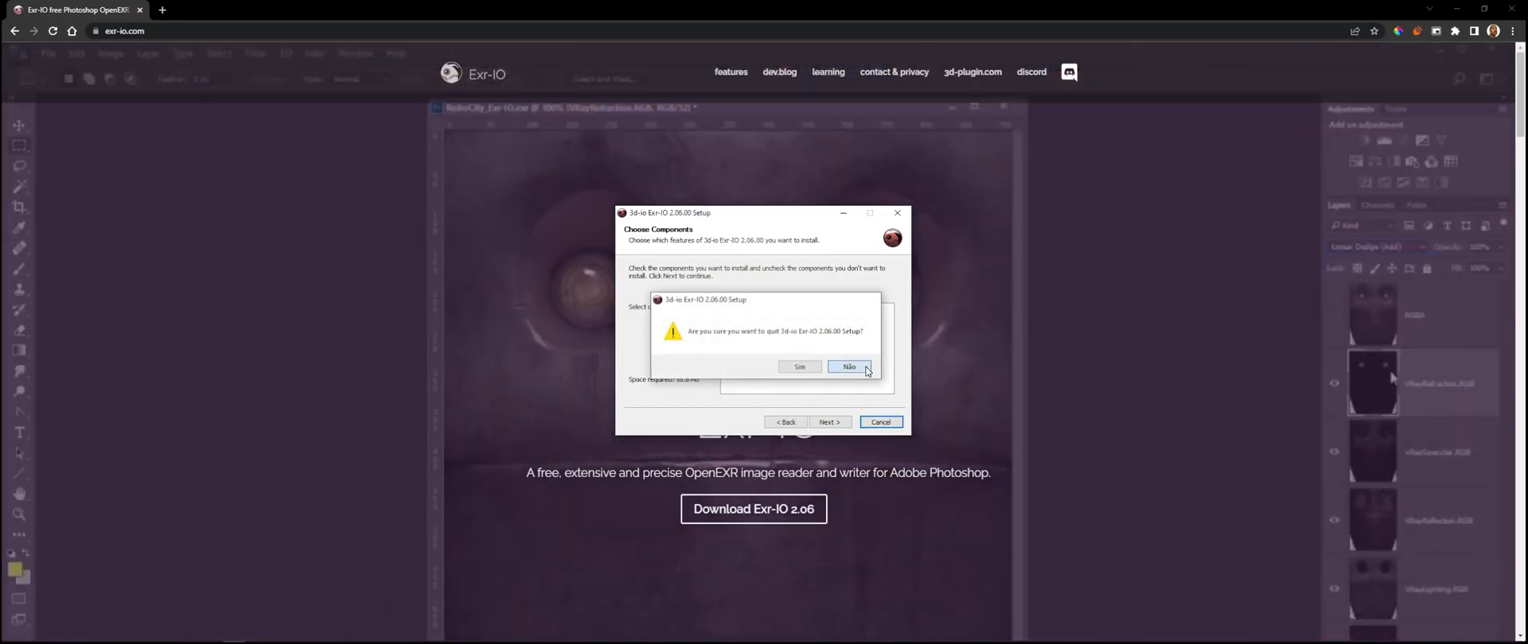
{"action": "left_click", "coordinate": [849, 367]}
{"action": "left_click", "coordinate": [896, 212]}
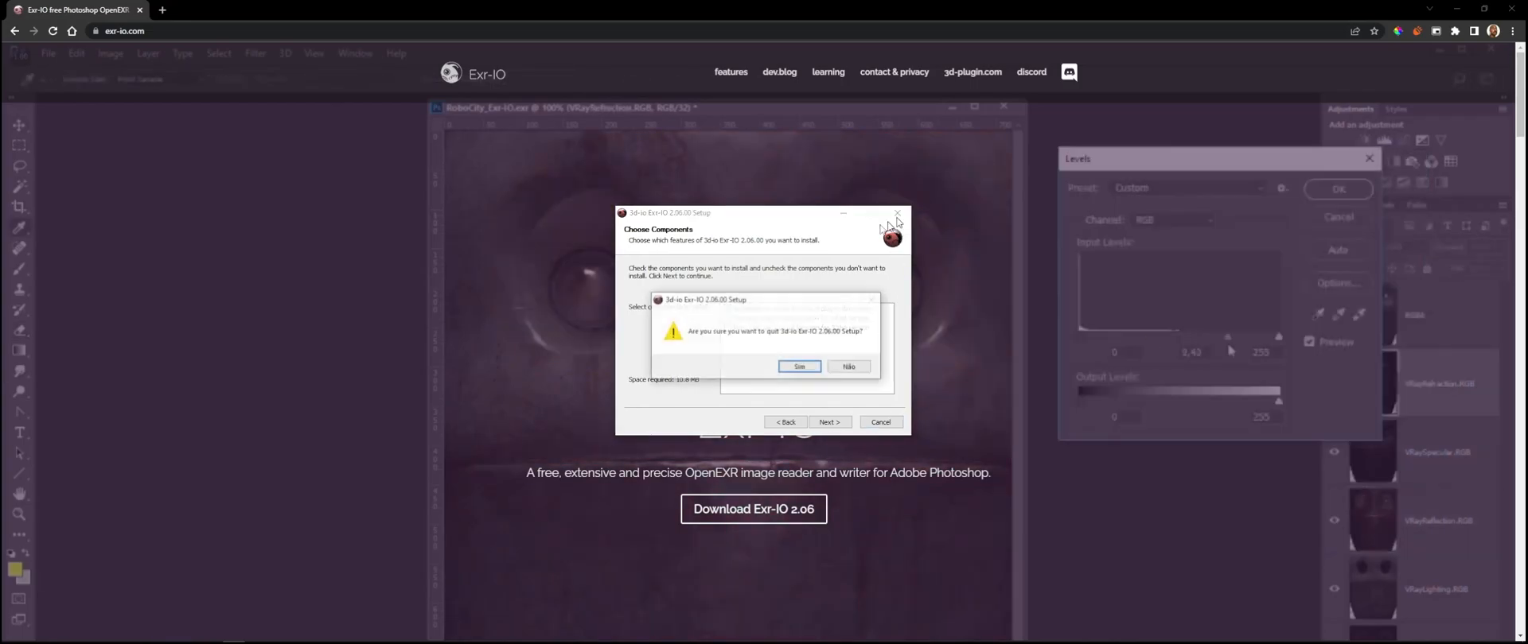
{"action": "left_click", "coordinate": [792, 366]}
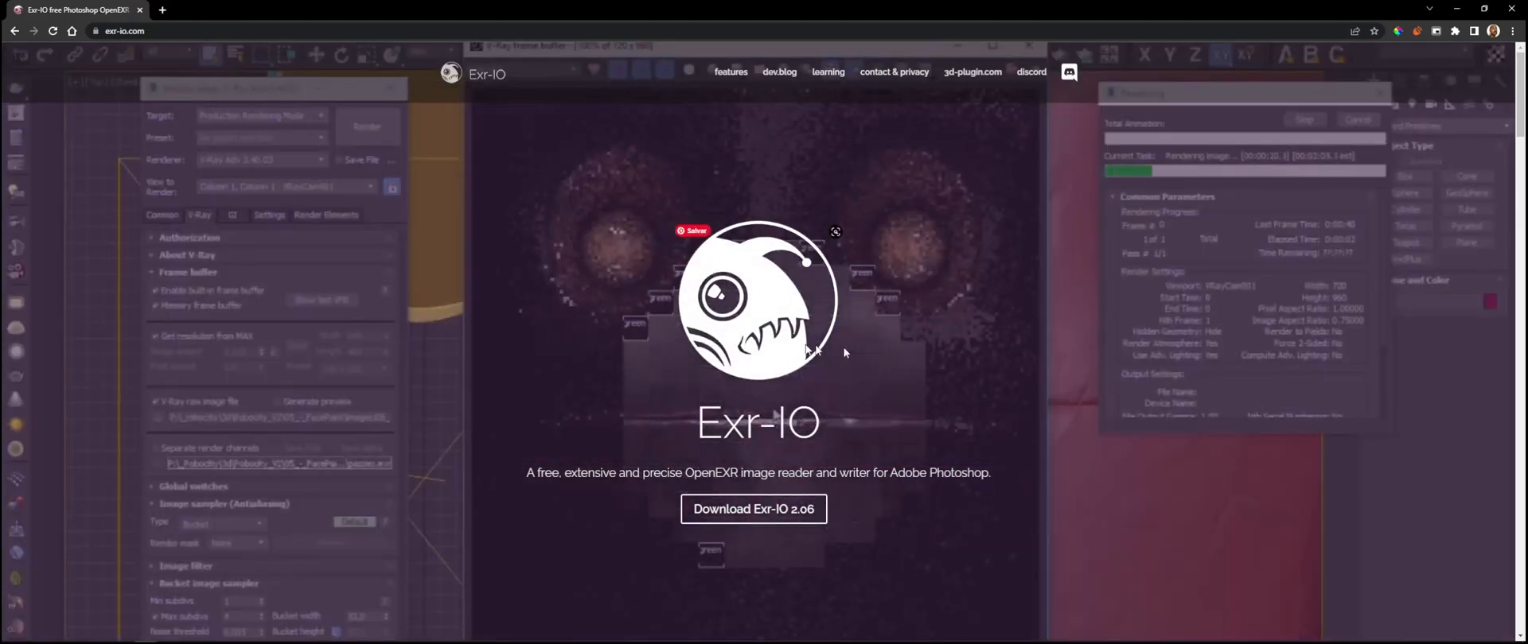
Step: Switch to the Corona frame buffer and examine the render elements, such as CESSENTIAL_Direct, CGeometry_ZDepth and CShading_SourceColor, and the BEAUTY pass
{"action": "key", "text": "alt+Tab"}
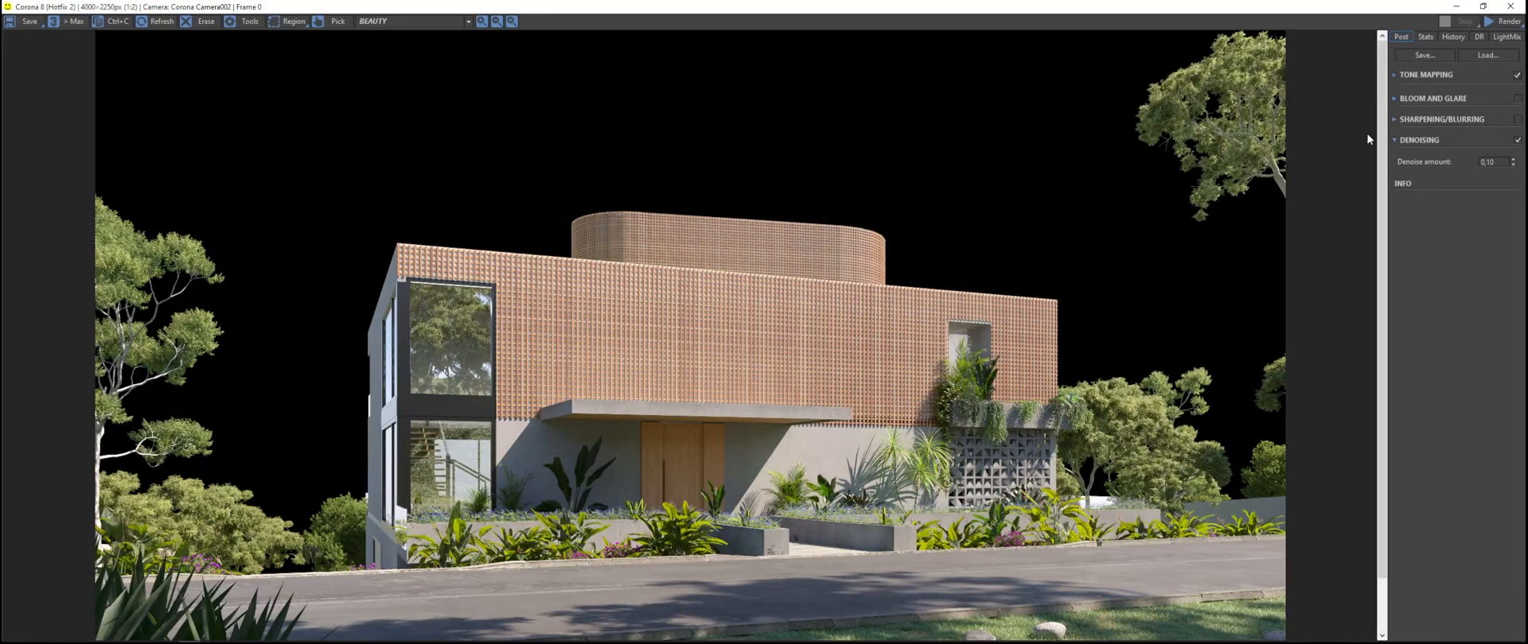
{"action": "scroll", "coordinate": [436, 22], "scroll_direction": "down", "scroll_amount": 1}
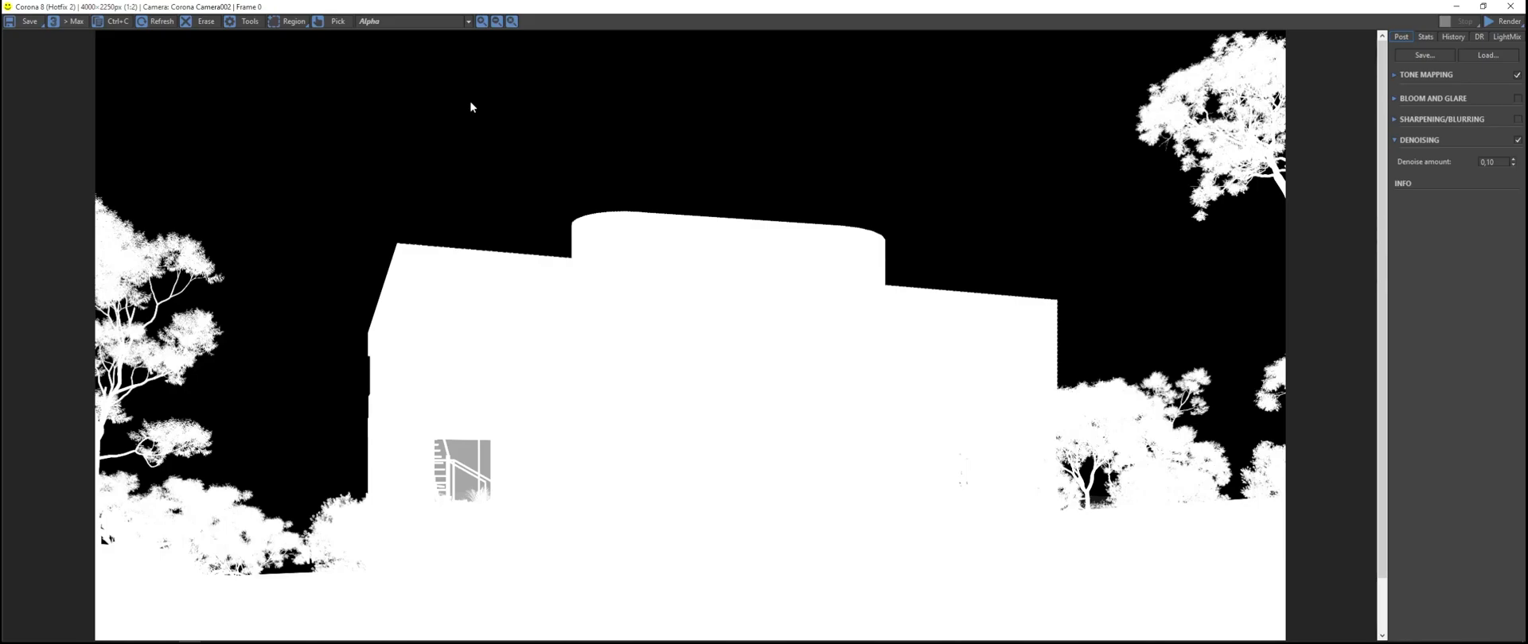
{"action": "left_click", "coordinate": [439, 24]}
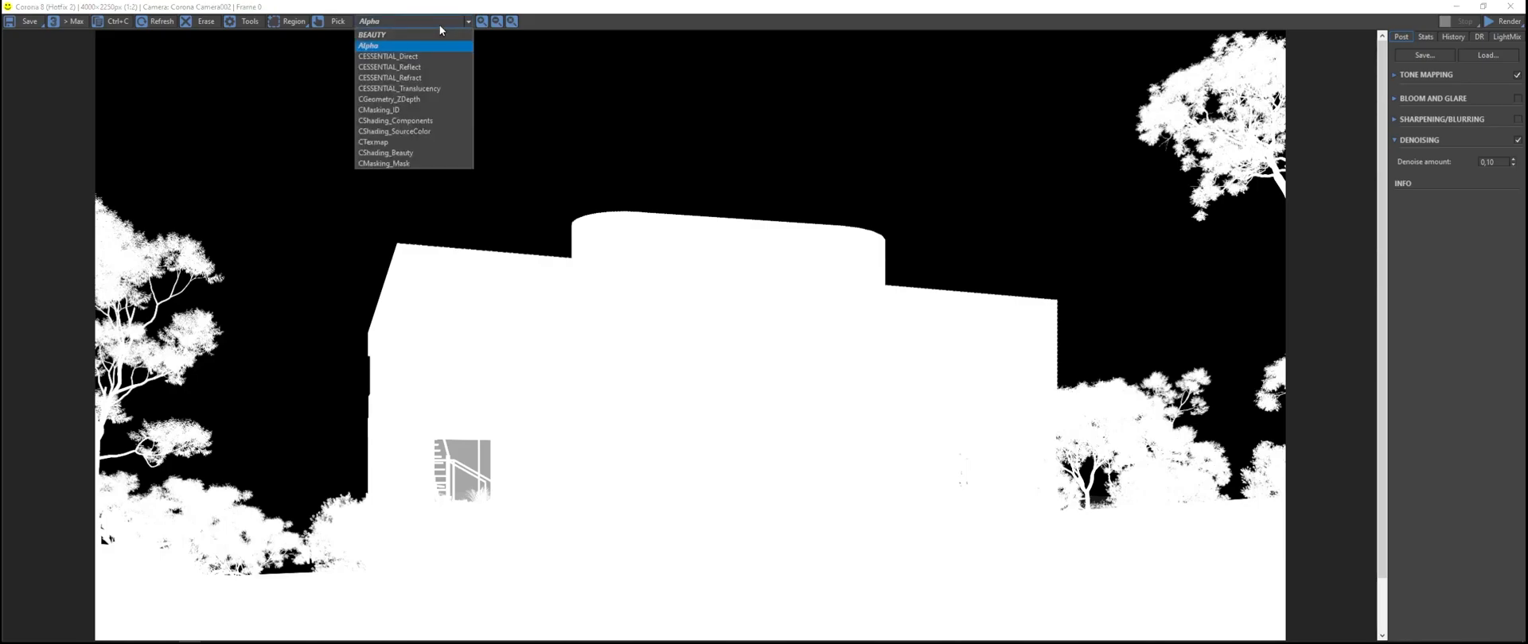
{"action": "left_click", "coordinate": [432, 57]}
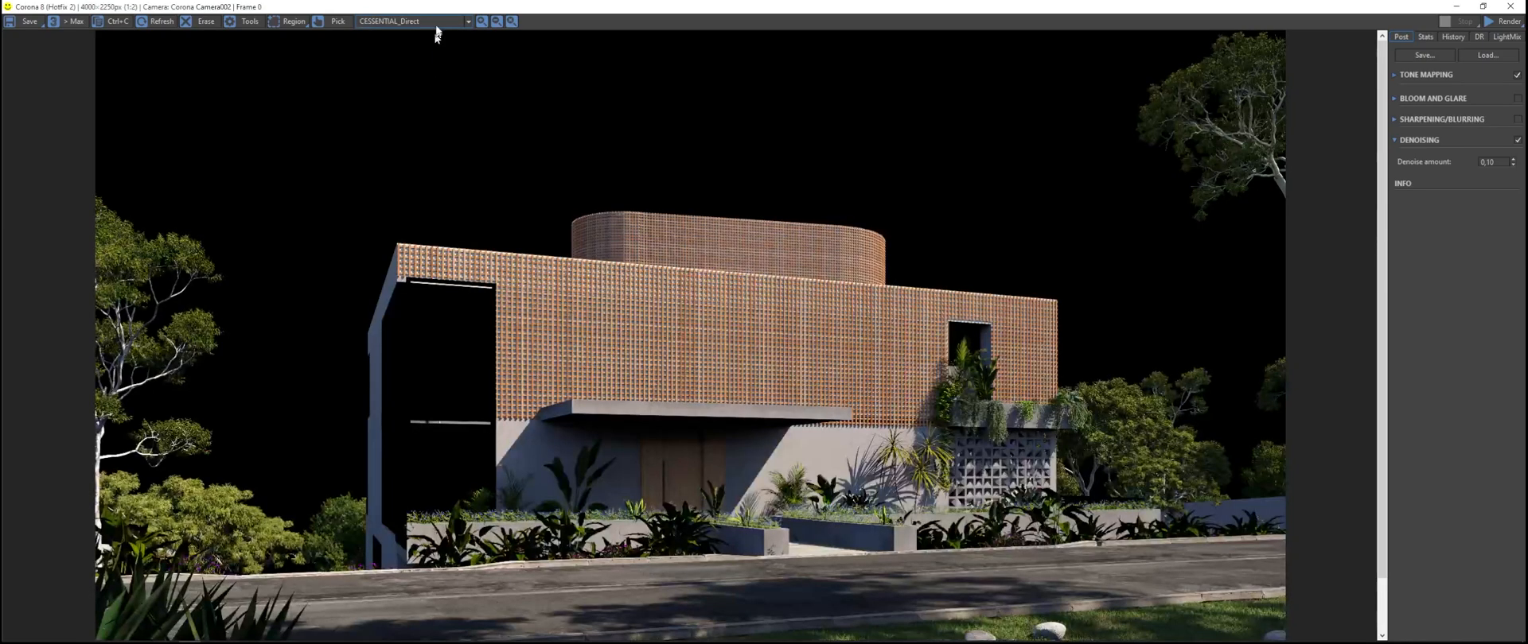
{"action": "scroll", "coordinate": [436, 22], "scroll_direction": "down", "scroll_amount": 4}
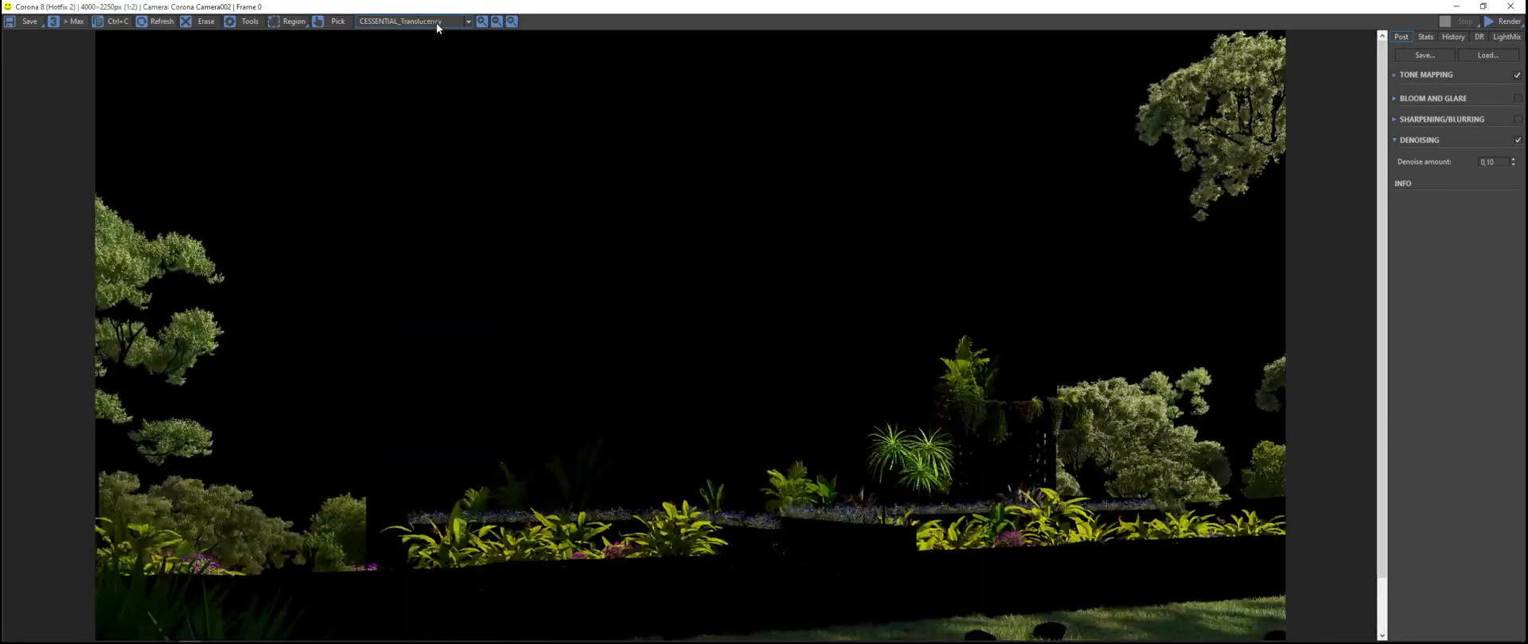
{"action": "scroll", "coordinate": [436, 23], "scroll_direction": "down", "scroll_amount": 3}
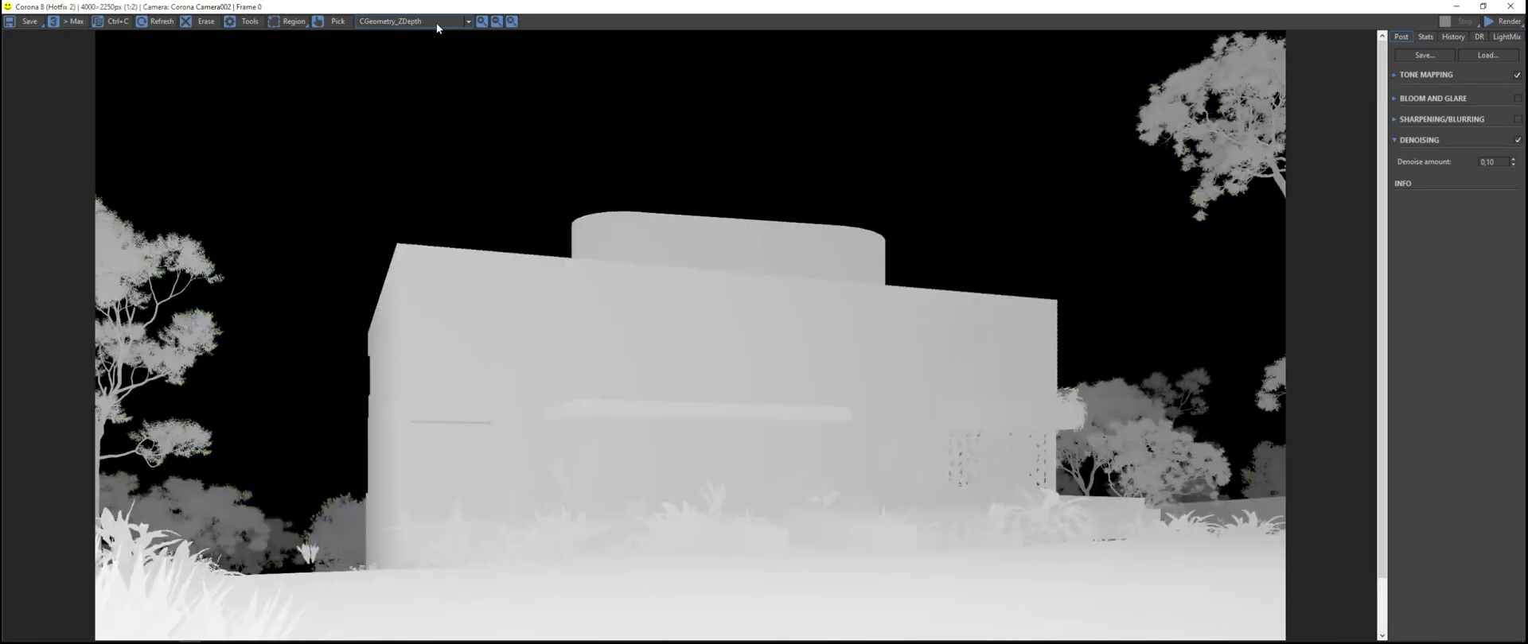
{"action": "scroll", "coordinate": [436, 22], "scroll_direction": "down", "scroll_amount": 4}
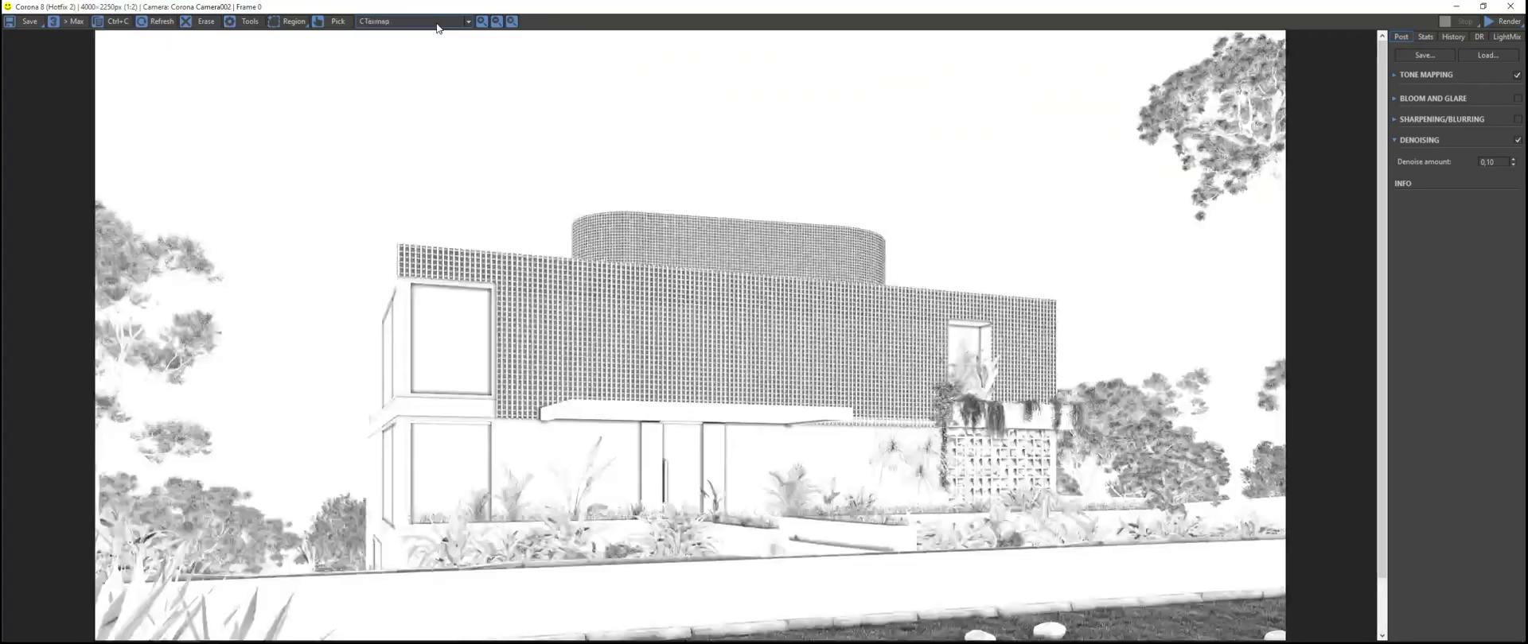
{"action": "scroll", "coordinate": [436, 22], "scroll_direction": "down", "scroll_amount": 3}
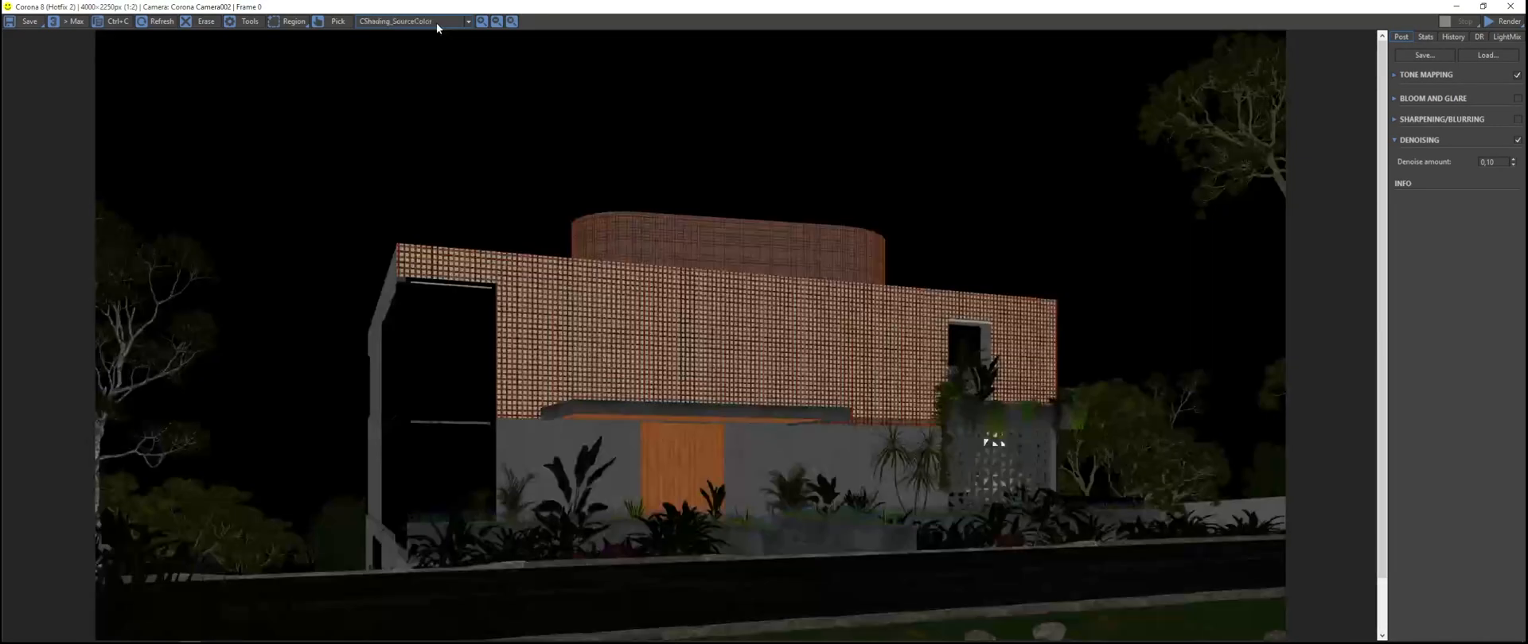
{"action": "scroll", "coordinate": [436, 22], "scroll_direction": "up", "scroll_amount": 1}
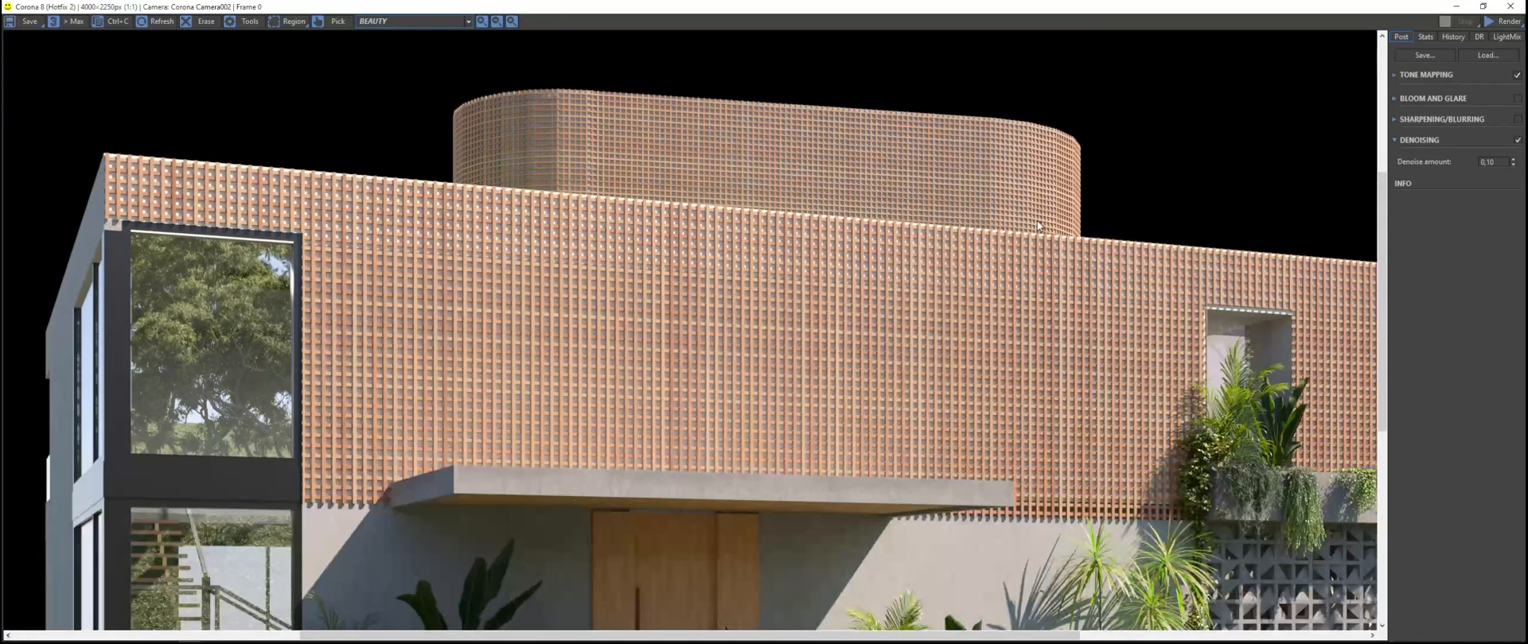
{"action": "scroll", "coordinate": [1040, 225], "scroll_direction": "down", "scroll_amount": 3}
{"action": "scroll", "coordinate": [822, 275], "scroll_direction": "up", "scroll_amount": 2}
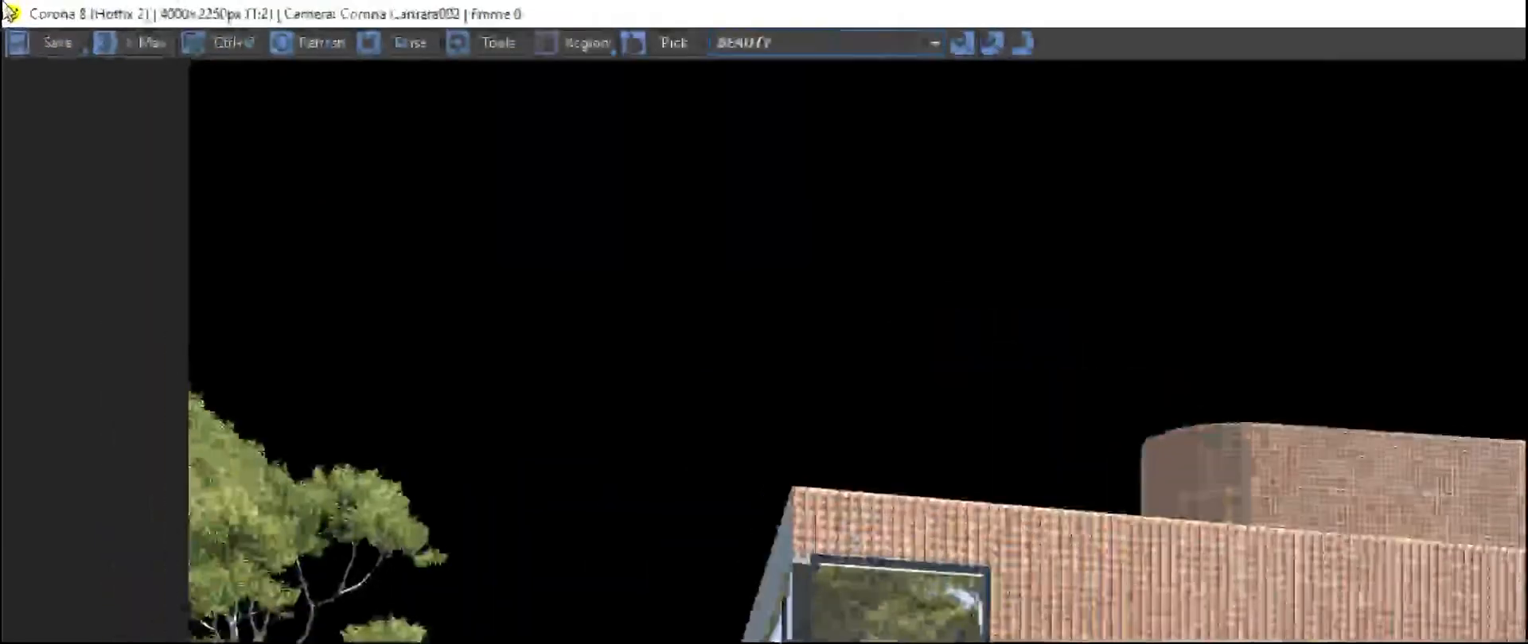
{"action": "left_click", "coordinate": [57, 43]}
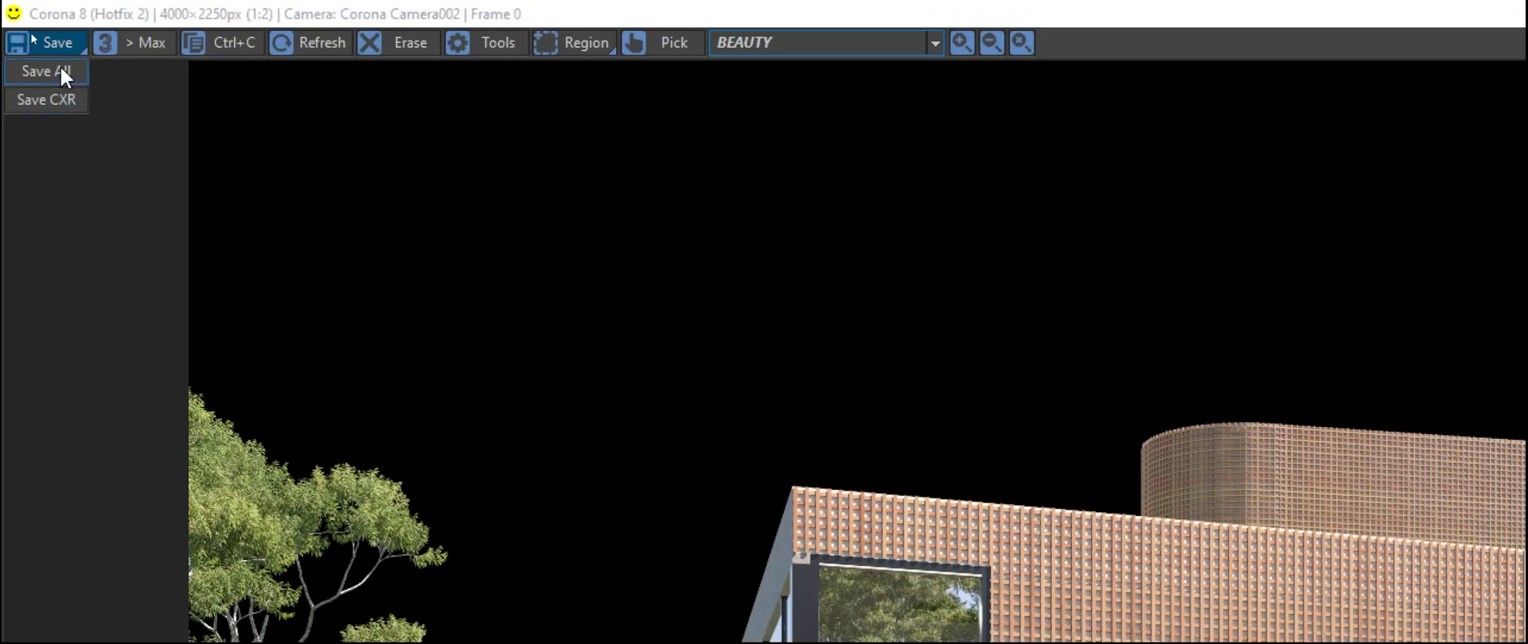
{"action": "left_click", "coordinate": [63, 78]}
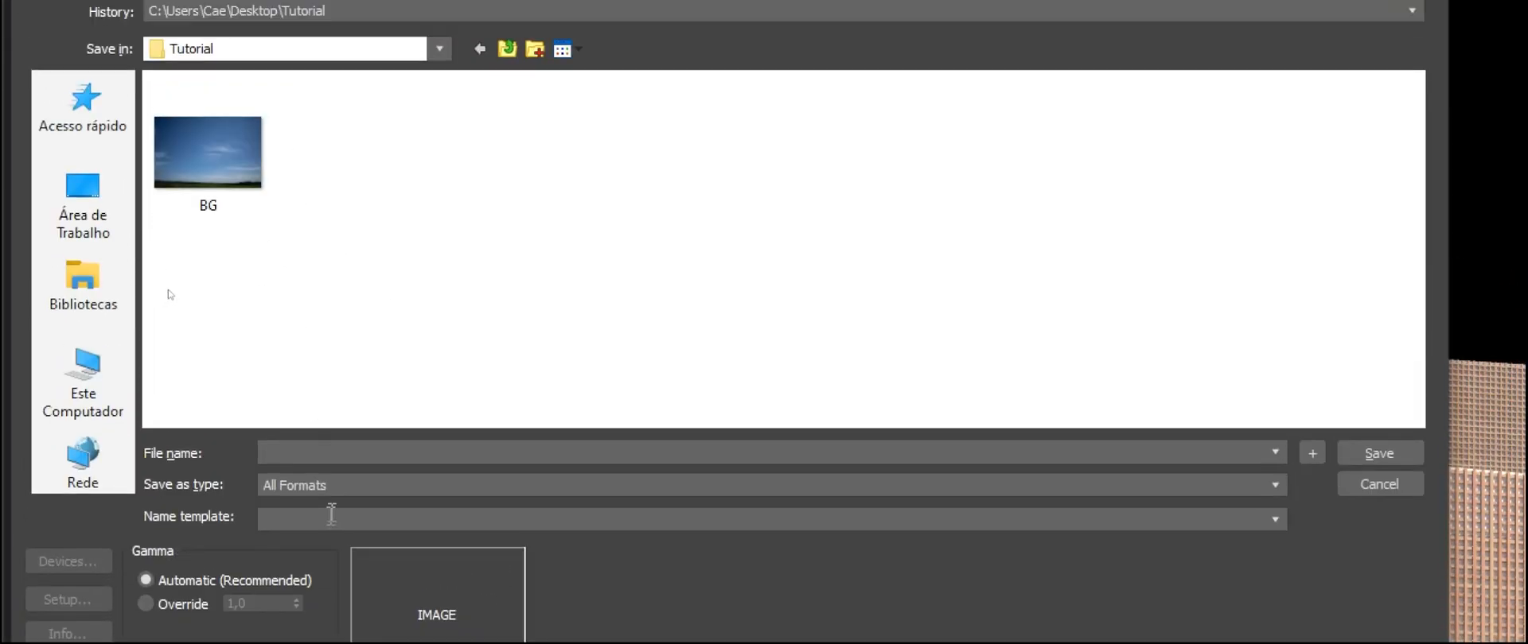
{"action": "left_click", "coordinate": [345, 482]}
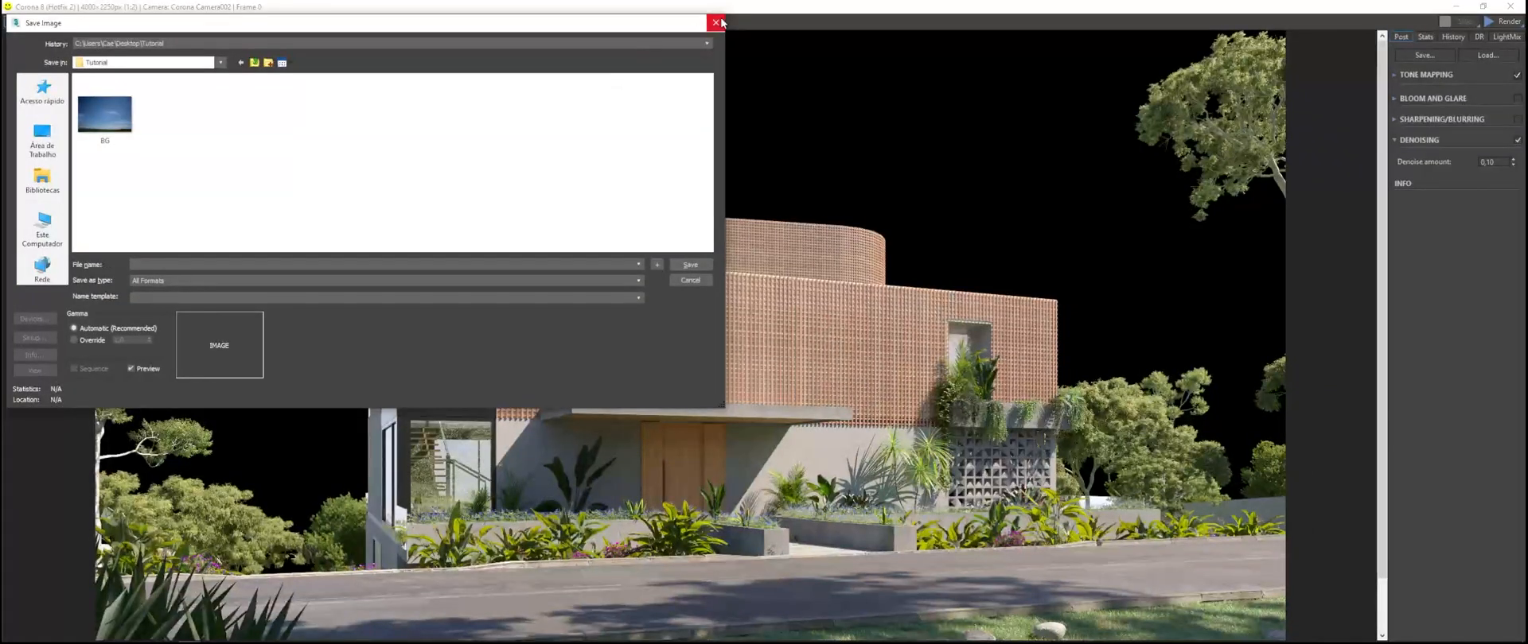
{"action": "left_click", "coordinate": [714, 23]}
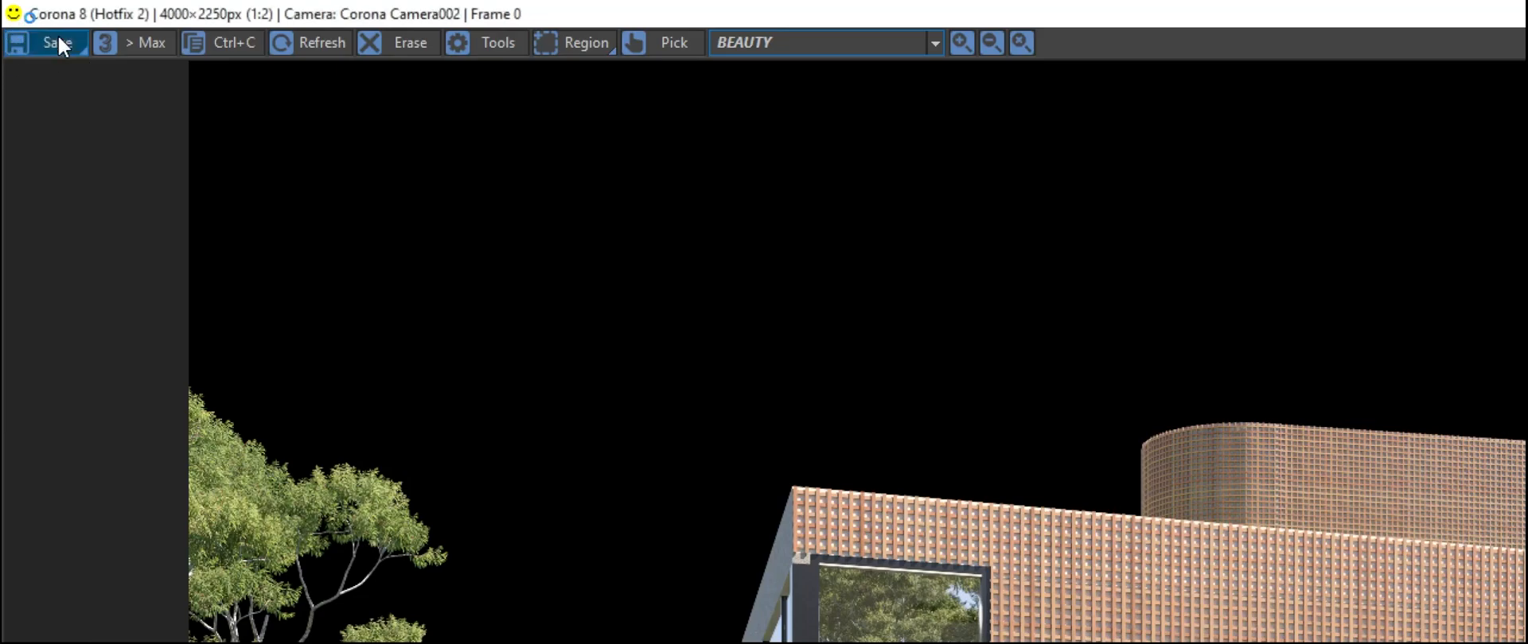
Step: Save all render passes to the Tutorial folder as an OpenEXR image file named cam2_
{"action": "left_click", "coordinate": [57, 36]}
{"action": "left_click", "coordinate": [337, 402]}
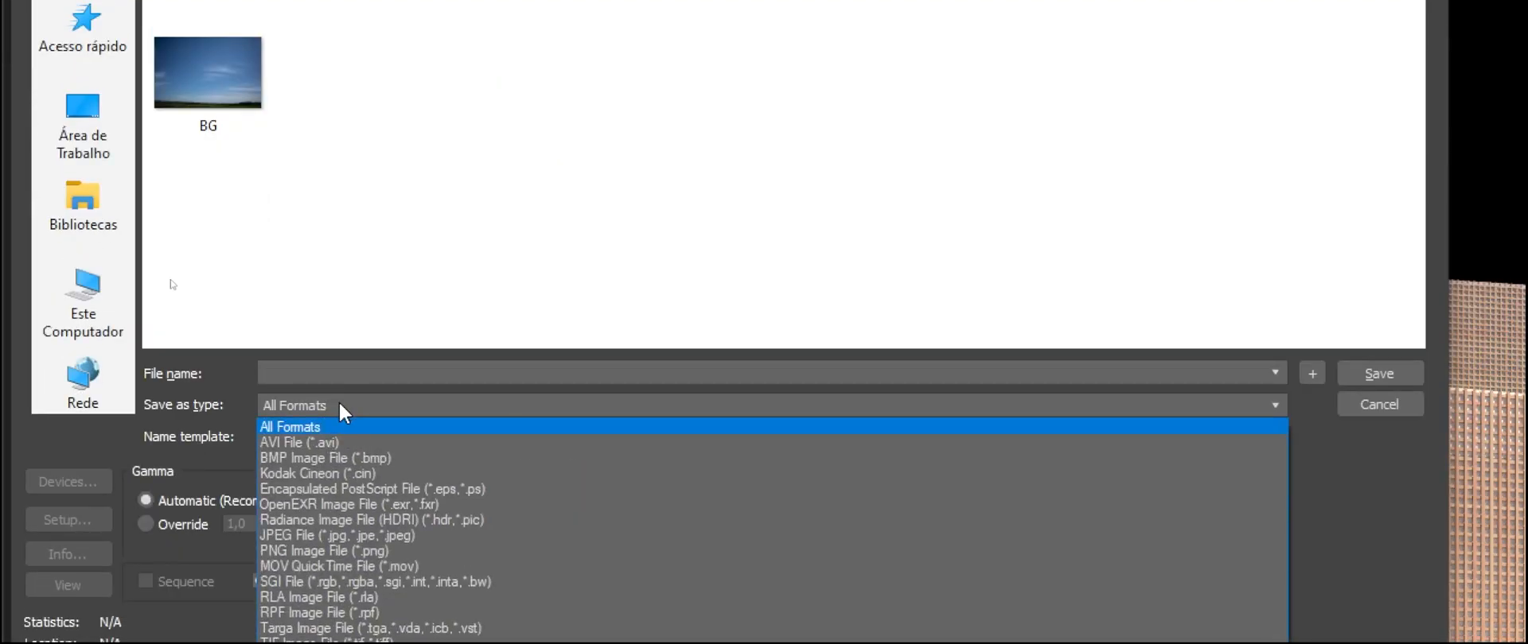
{"action": "left_click", "coordinate": [341, 504]}
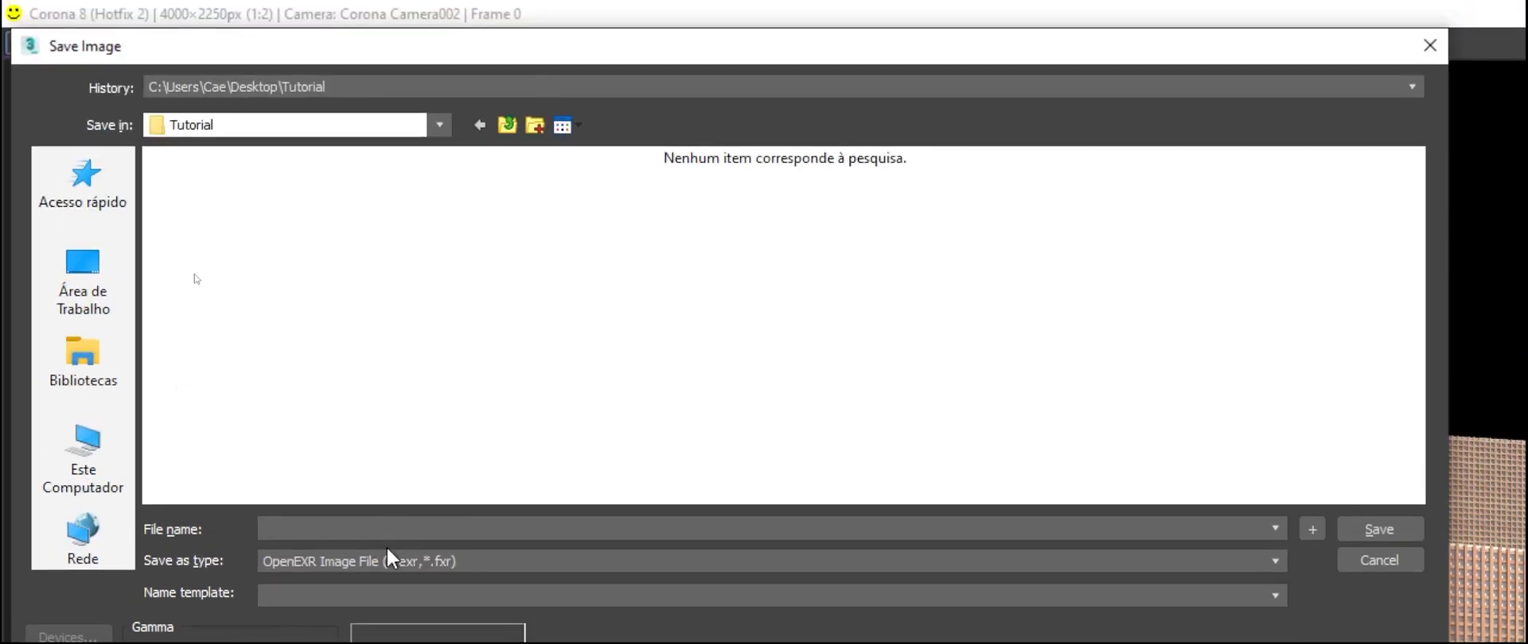
{"action": "type", "text": "cam2_"}
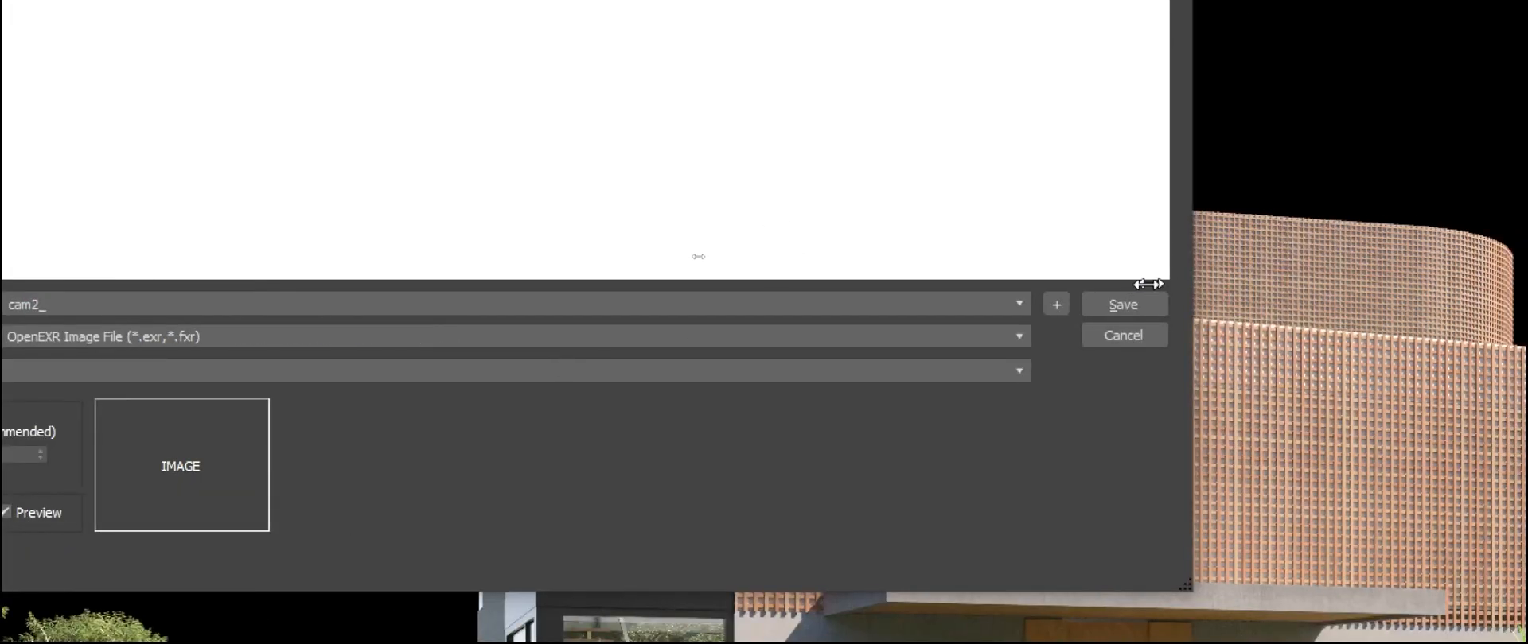
{"action": "left_click", "coordinate": [1124, 305]}
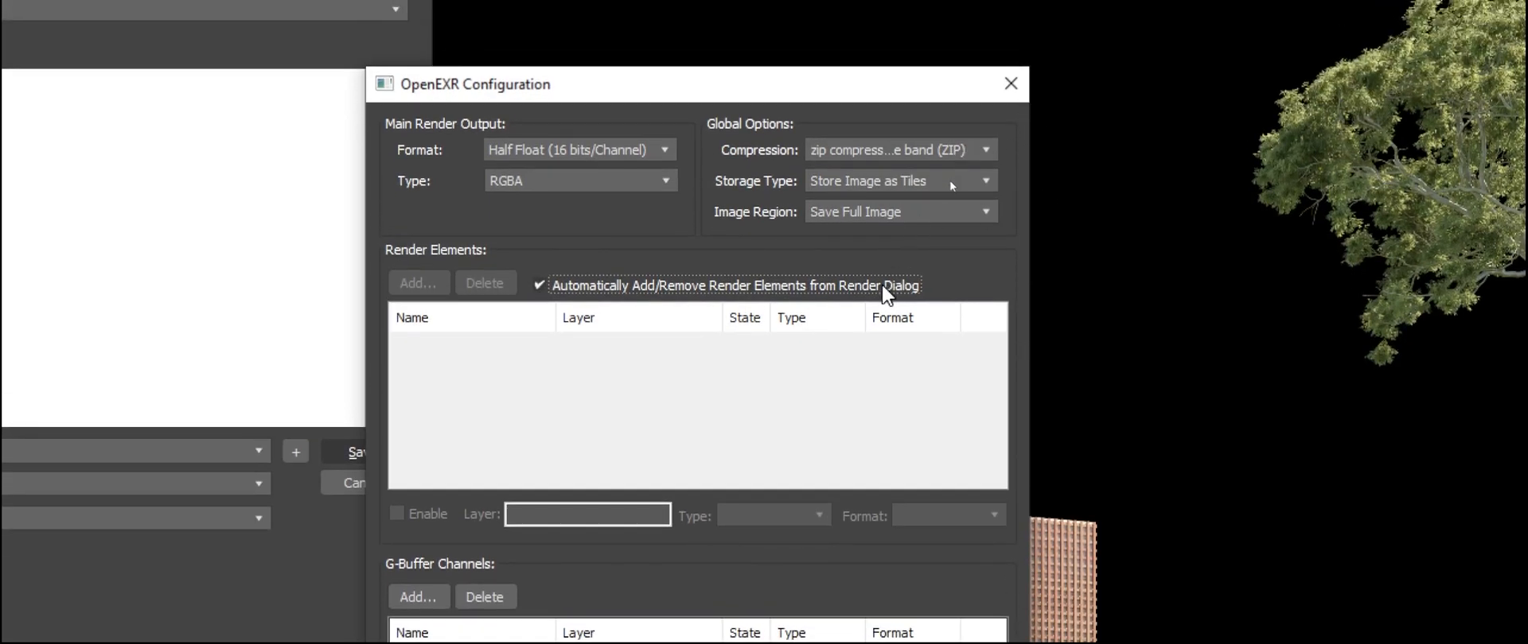
Step: Confirm the OpenEXR configuration with automatic adding of render elements from the render dialog enabled, and close the frame buffer
{"action": "left_click", "coordinate": [542, 291]}
{"action": "left_click", "coordinate": [546, 288]}
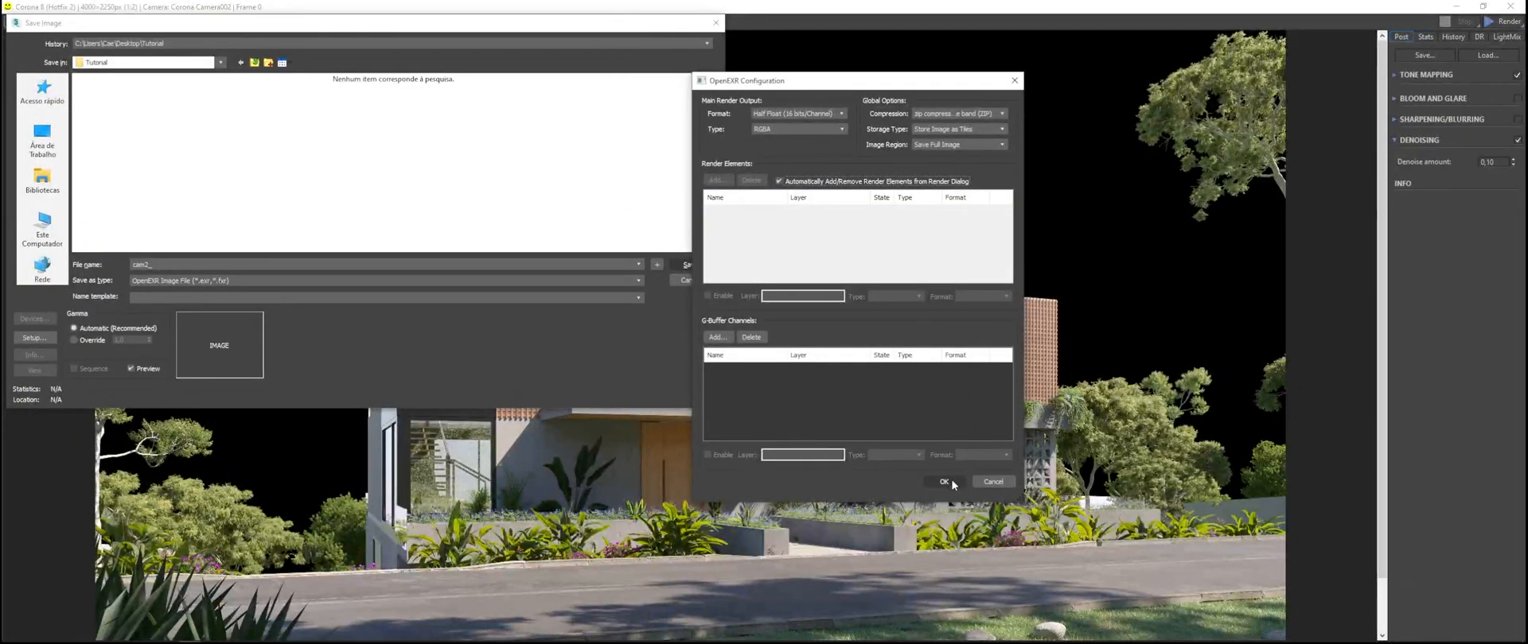
{"action": "left_click", "coordinate": [944, 483]}
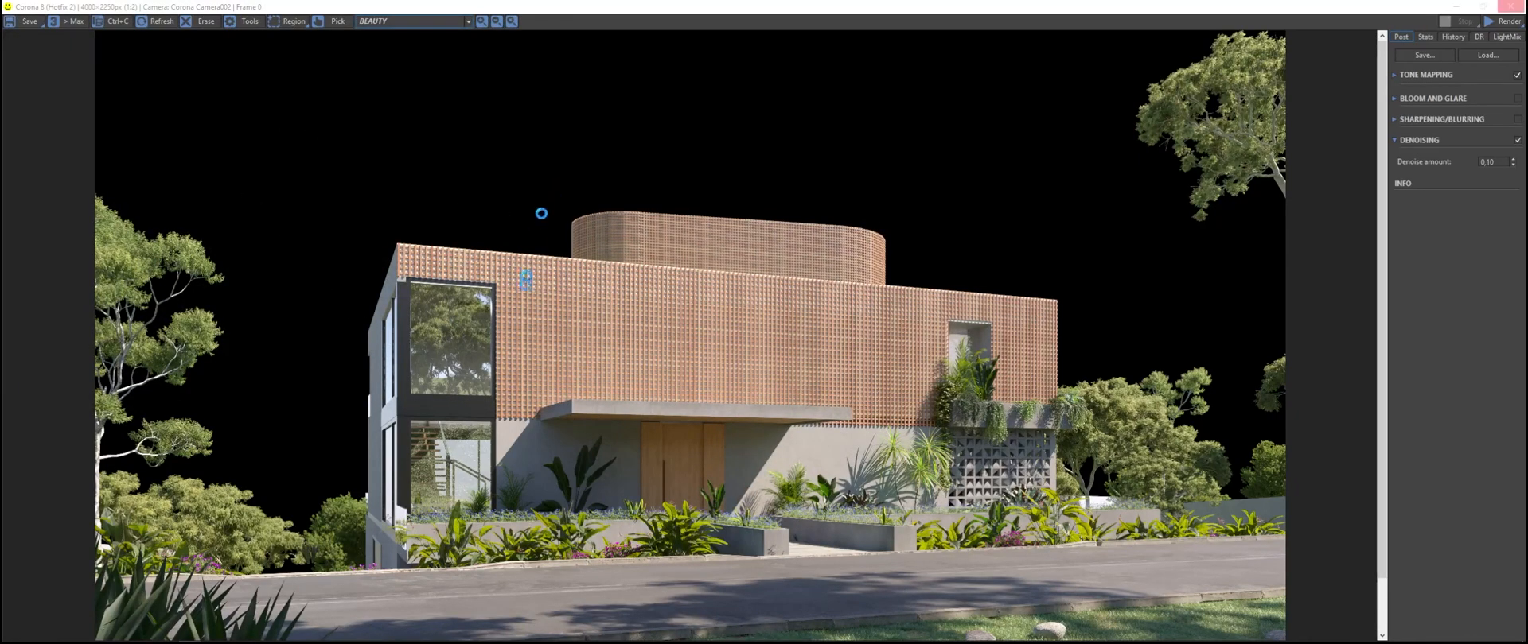
{"action": "left_click", "coordinate": [1509, 6]}
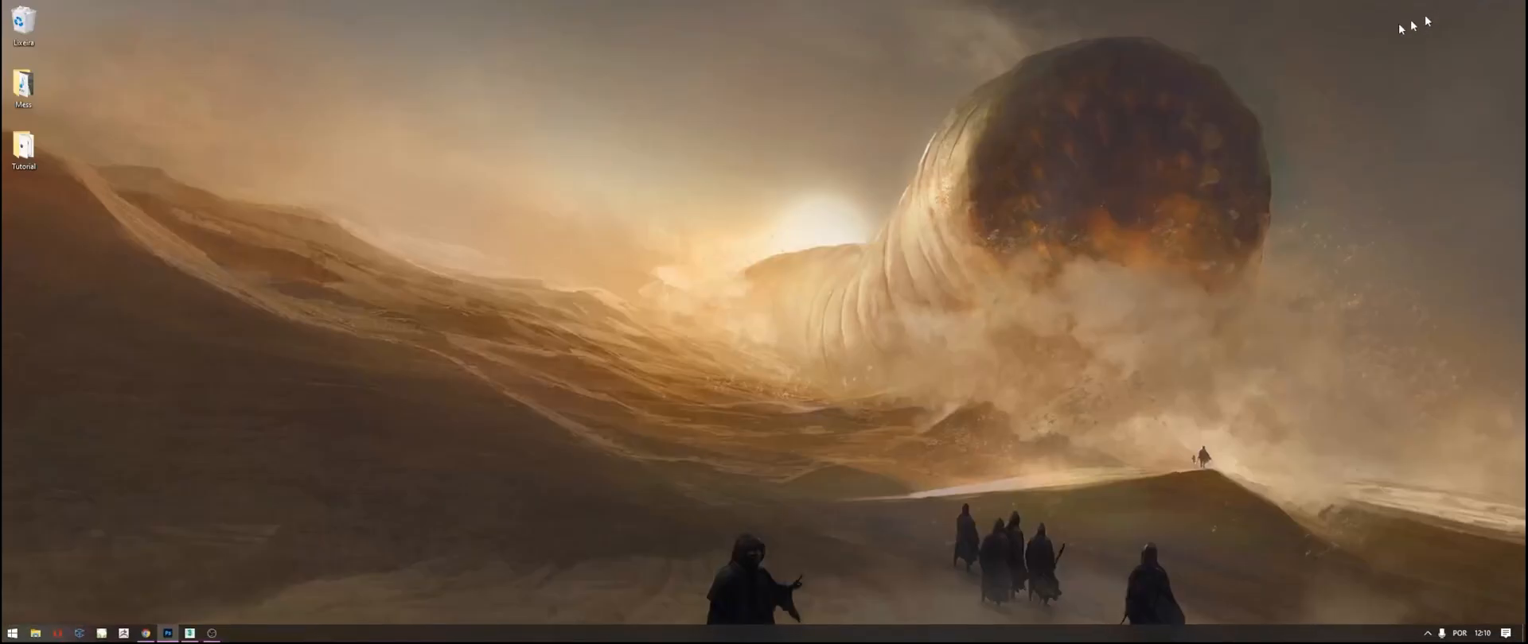
Step: Switch to Photoshop, open cam2_ from the Tutorial folder with the current Exr-IO options, and fit the image to the window
{"action": "double_click", "coordinate": [24, 147]}
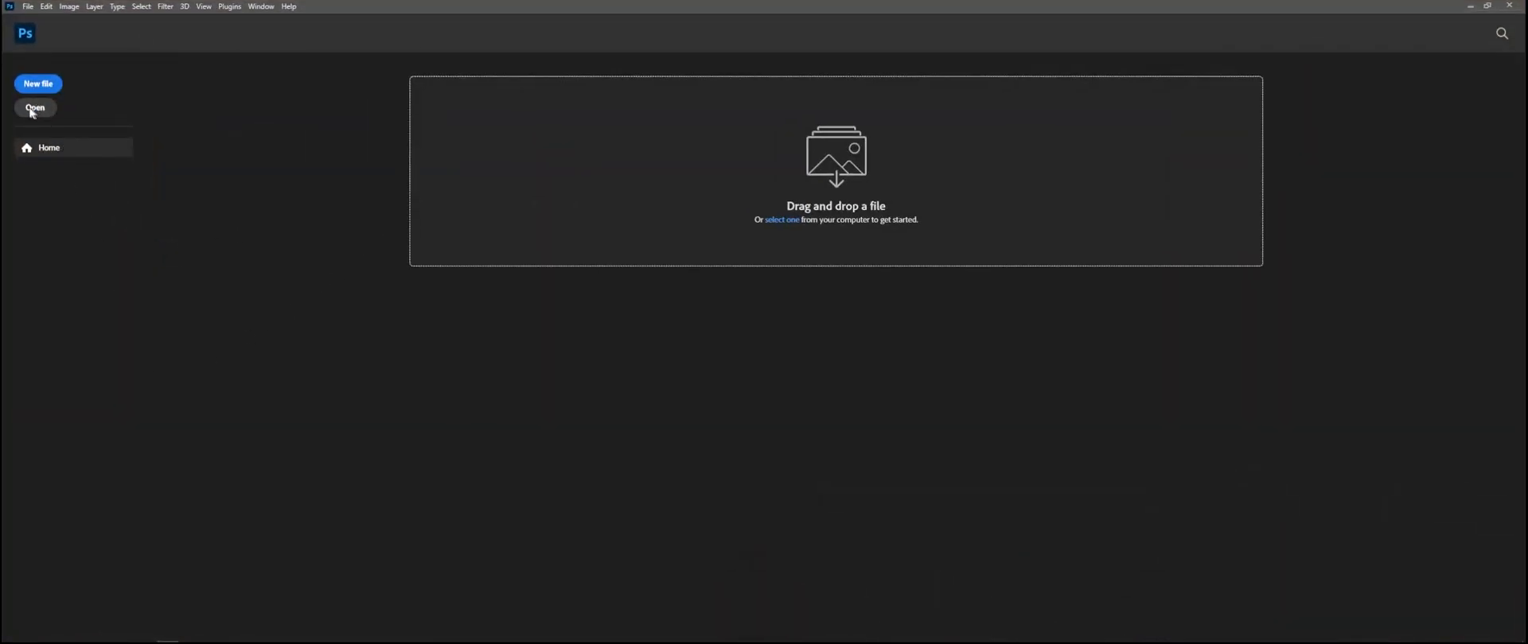
{"action": "left_click", "coordinate": [33, 109]}
{"action": "left_click", "coordinate": [167, 104]}
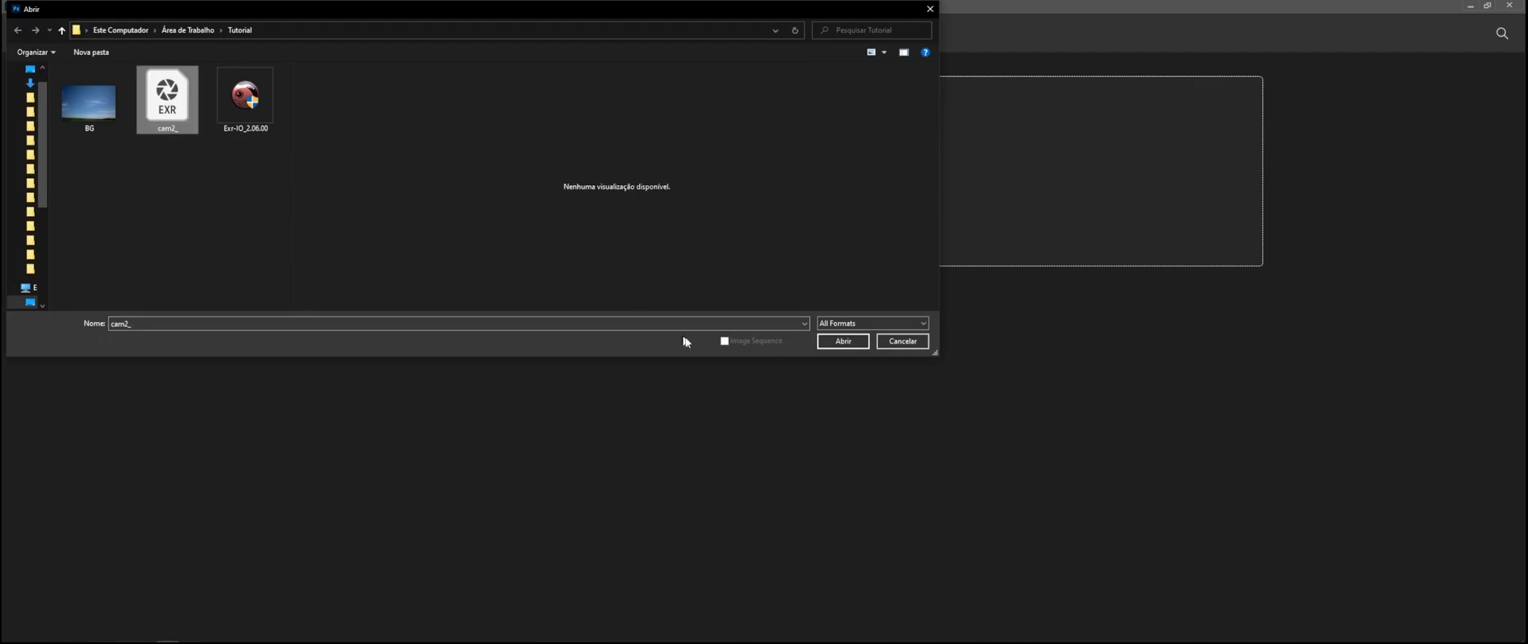
{"action": "left_click", "coordinate": [844, 342]}
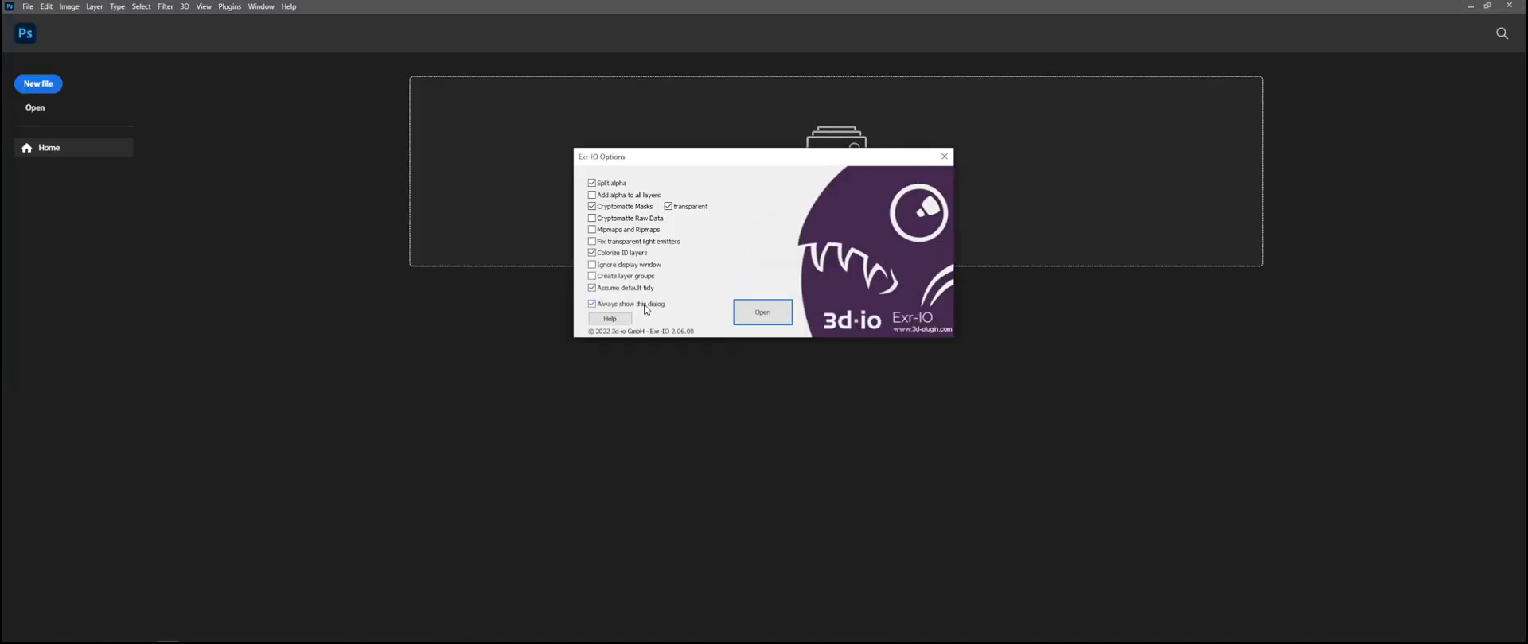
{"action": "left_click", "coordinate": [772, 315]}
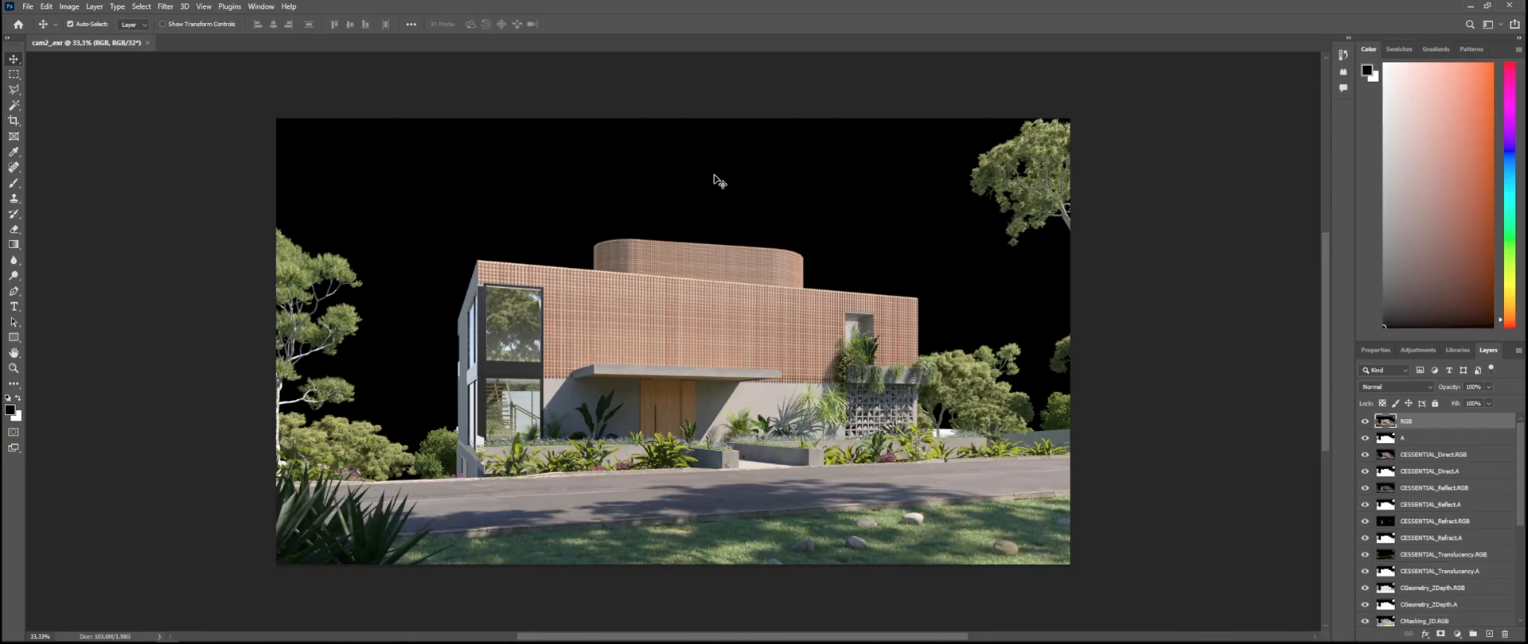
{"action": "key", "text": "ctrl+0"}
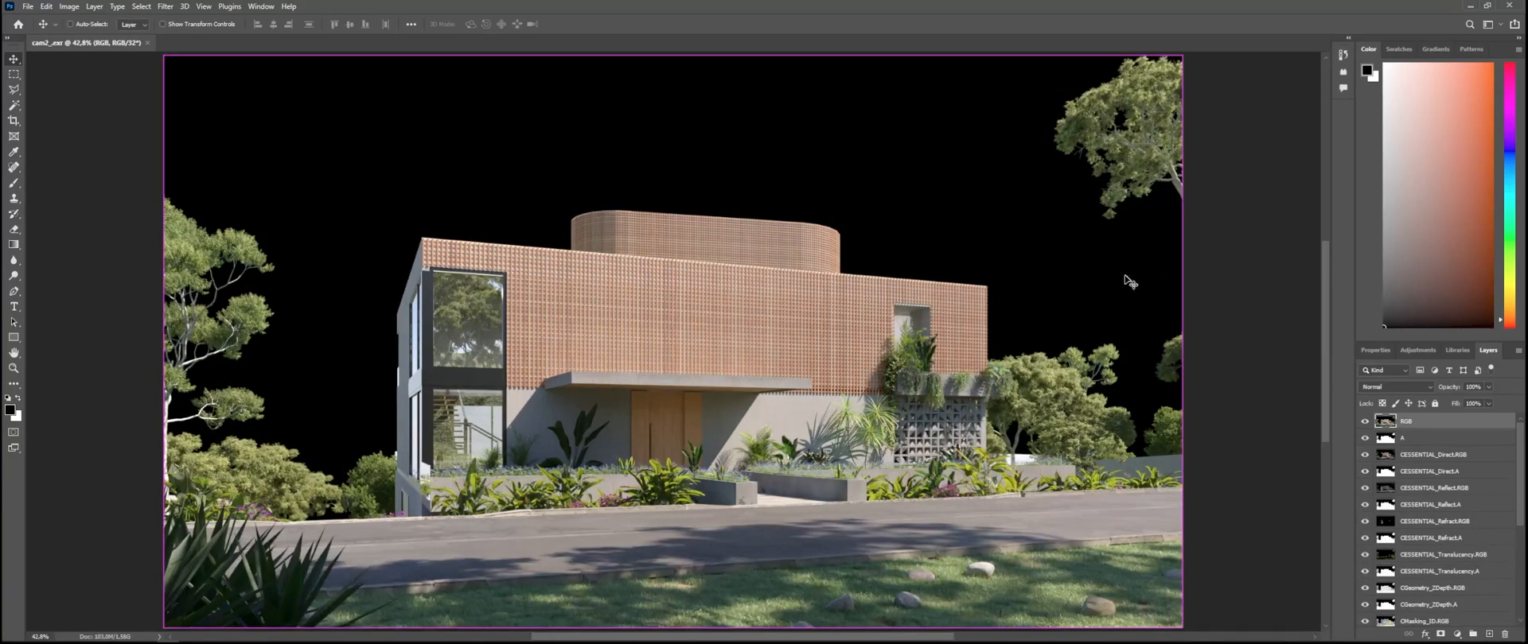
Step: Try to select the black sky around the house with the Magic Wand tool
{"action": "key", "text": "ctrl+t"}
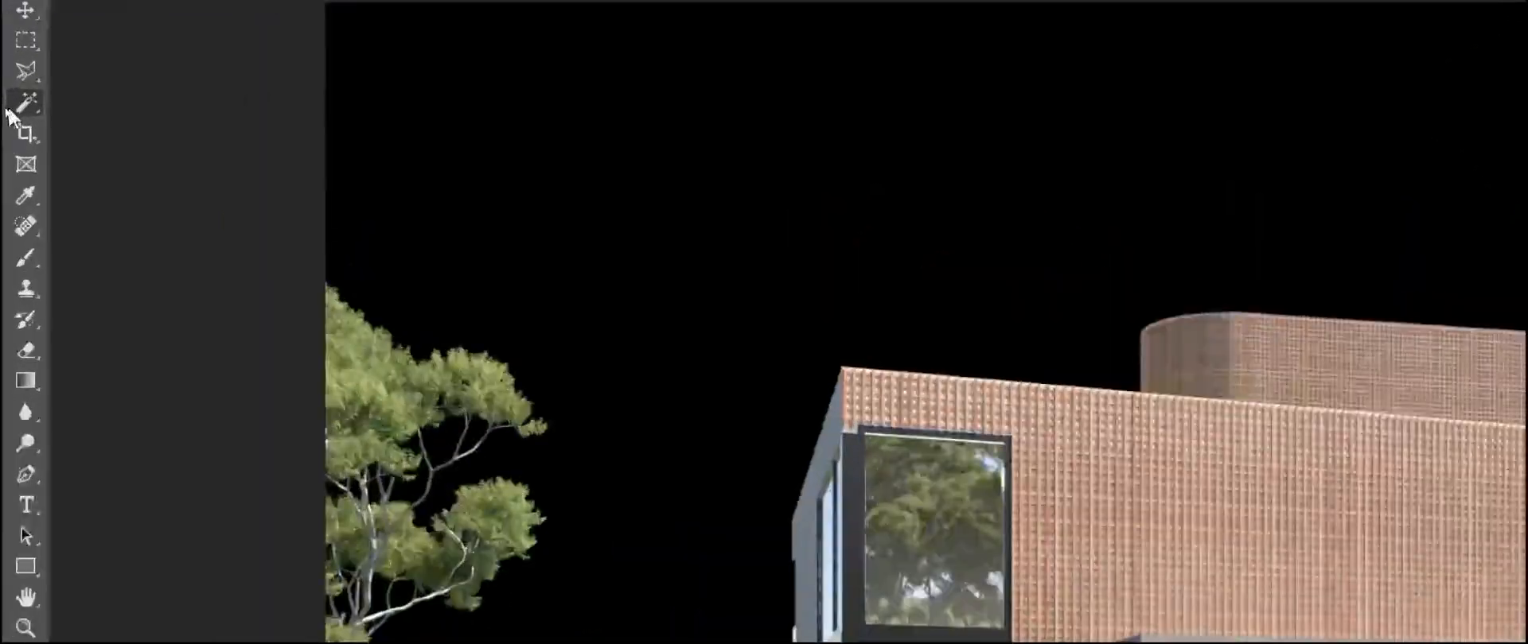
{"action": "right_click", "coordinate": [10, 108]}
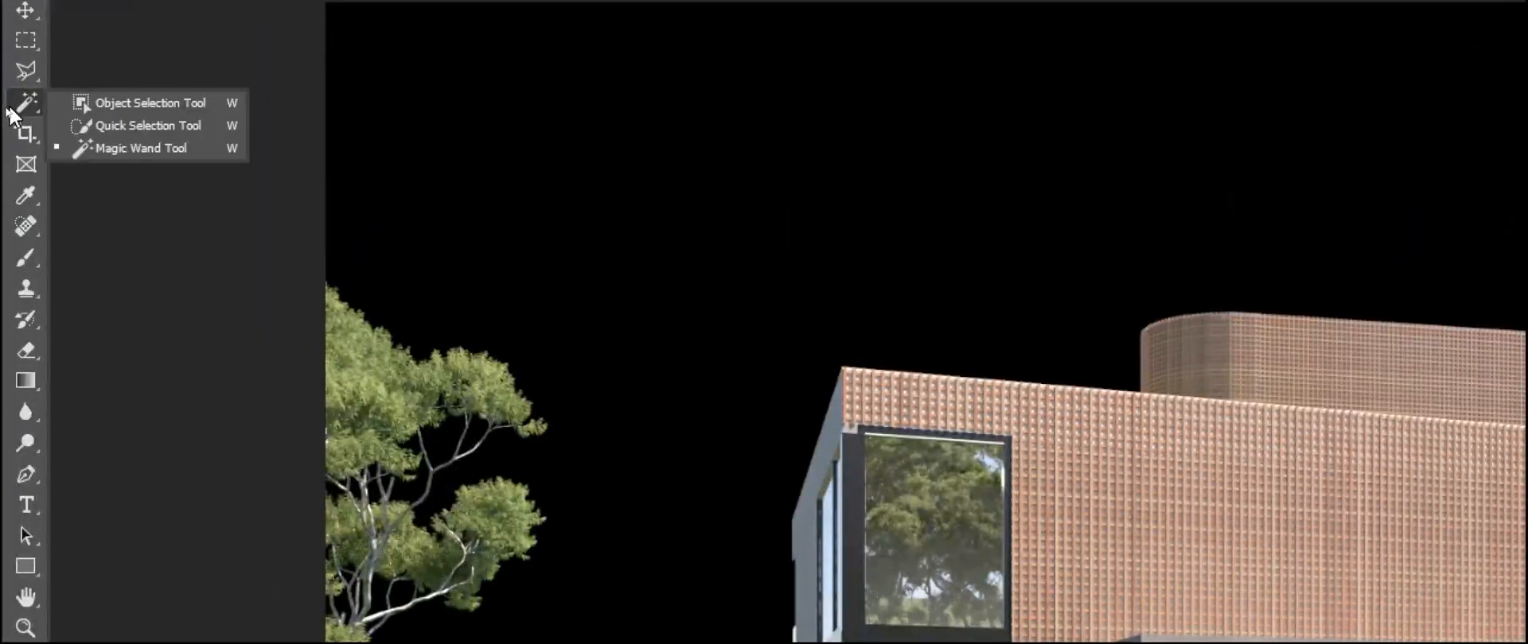
{"action": "left_click", "coordinate": [141, 148]}
{"action": "left_click", "coordinate": [985, 354]}
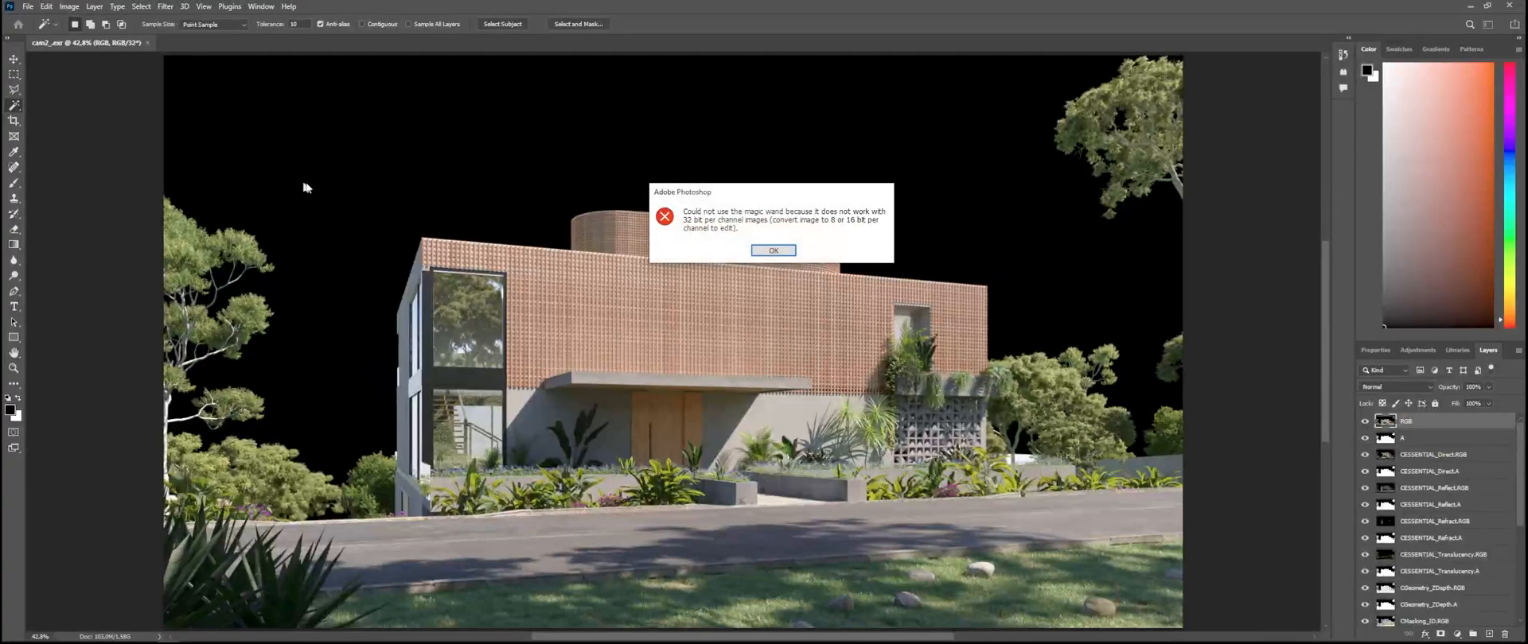
{"action": "left_click", "coordinate": [771, 252]}
{"action": "left_click", "coordinate": [239, 162]}
{"action": "left_click", "coordinate": [778, 250]}
Step: Try to retouch the black sky with the Spot Healing Brush tool
{"action": "left_click", "coordinate": [11, 168]}
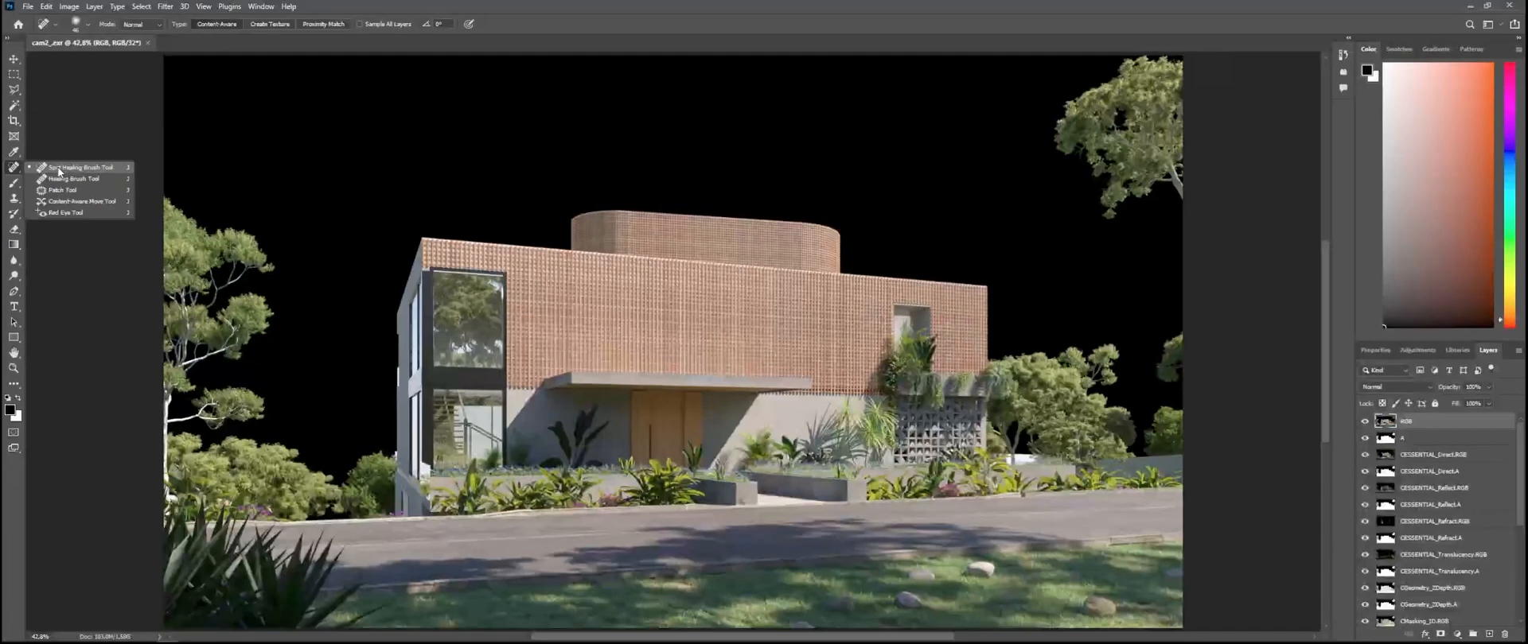
{"action": "left_click", "coordinate": [136, 177]}
{"action": "left_click", "coordinate": [546, 221]}
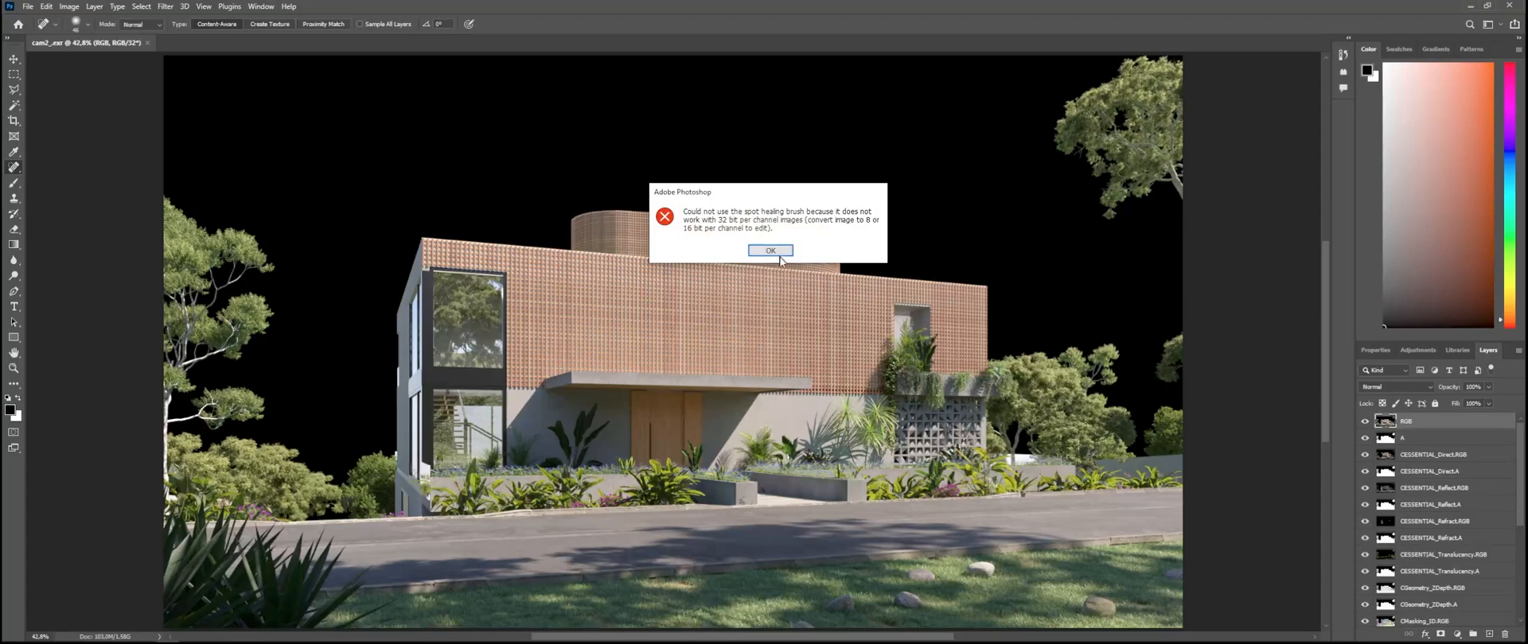
{"action": "left_click", "coordinate": [778, 248]}
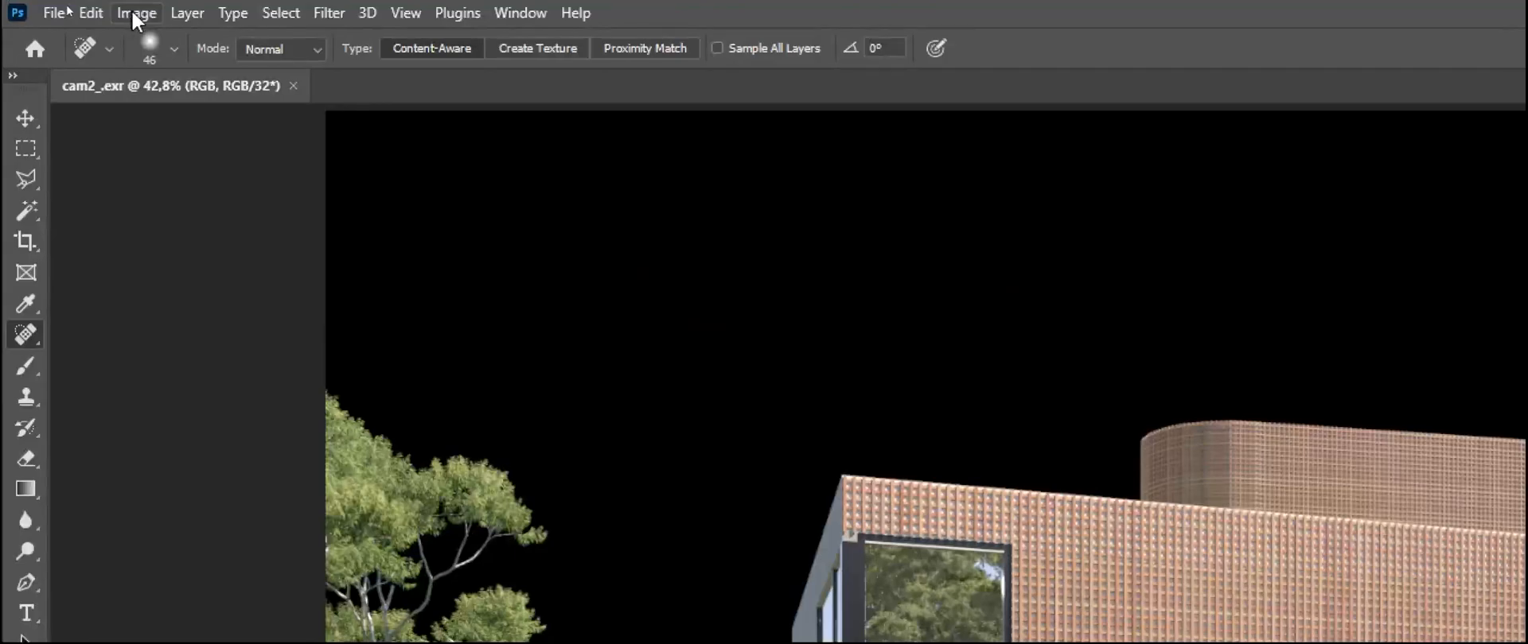
Step: Convert the image to 16 bits per channel without merging the layers
{"action": "left_click", "coordinate": [90, 13]}
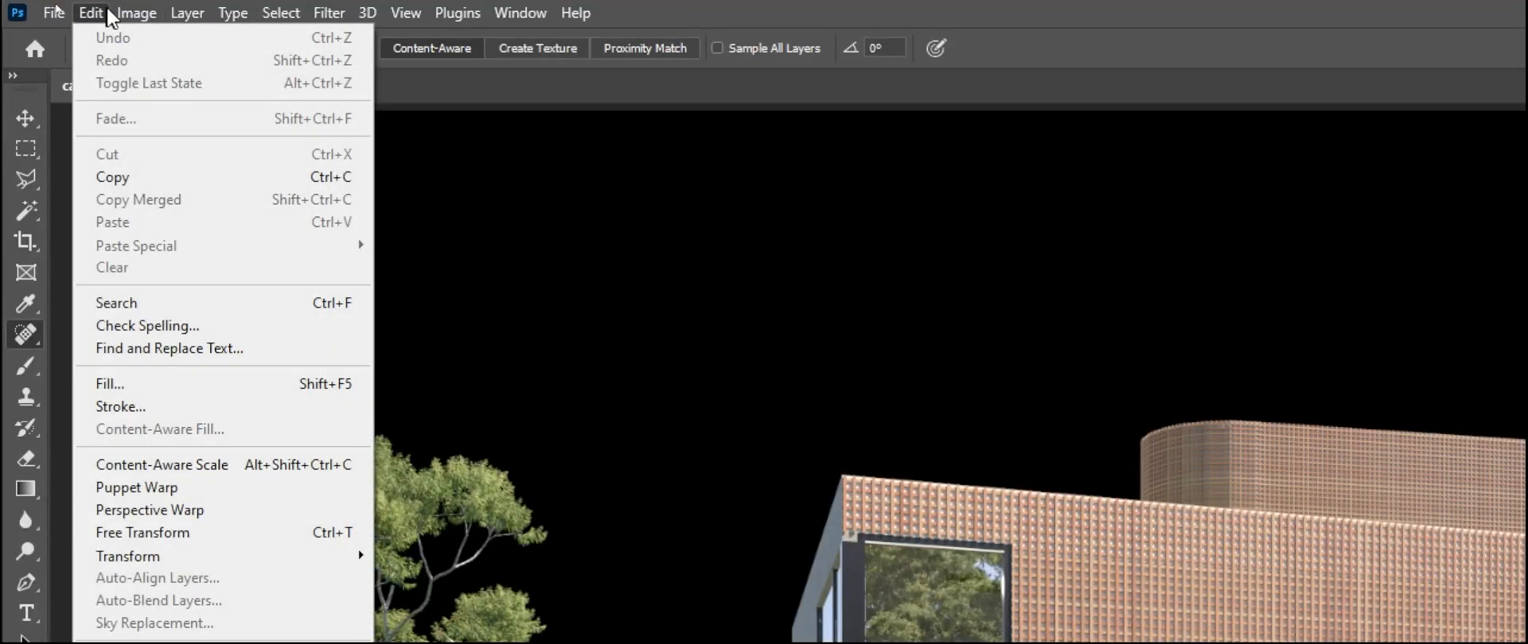
{"action": "mouse_move", "coordinate": [127, 20]}
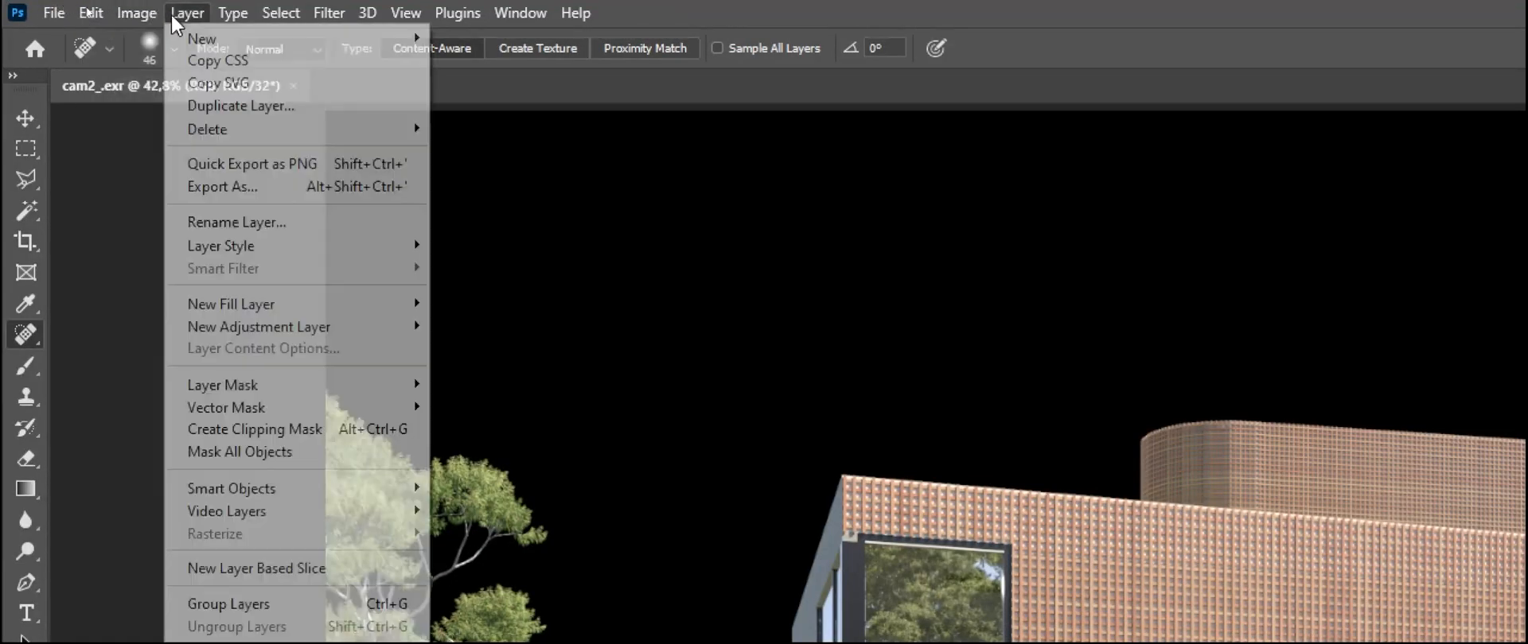
{"action": "mouse_move", "coordinate": [195, 41]}
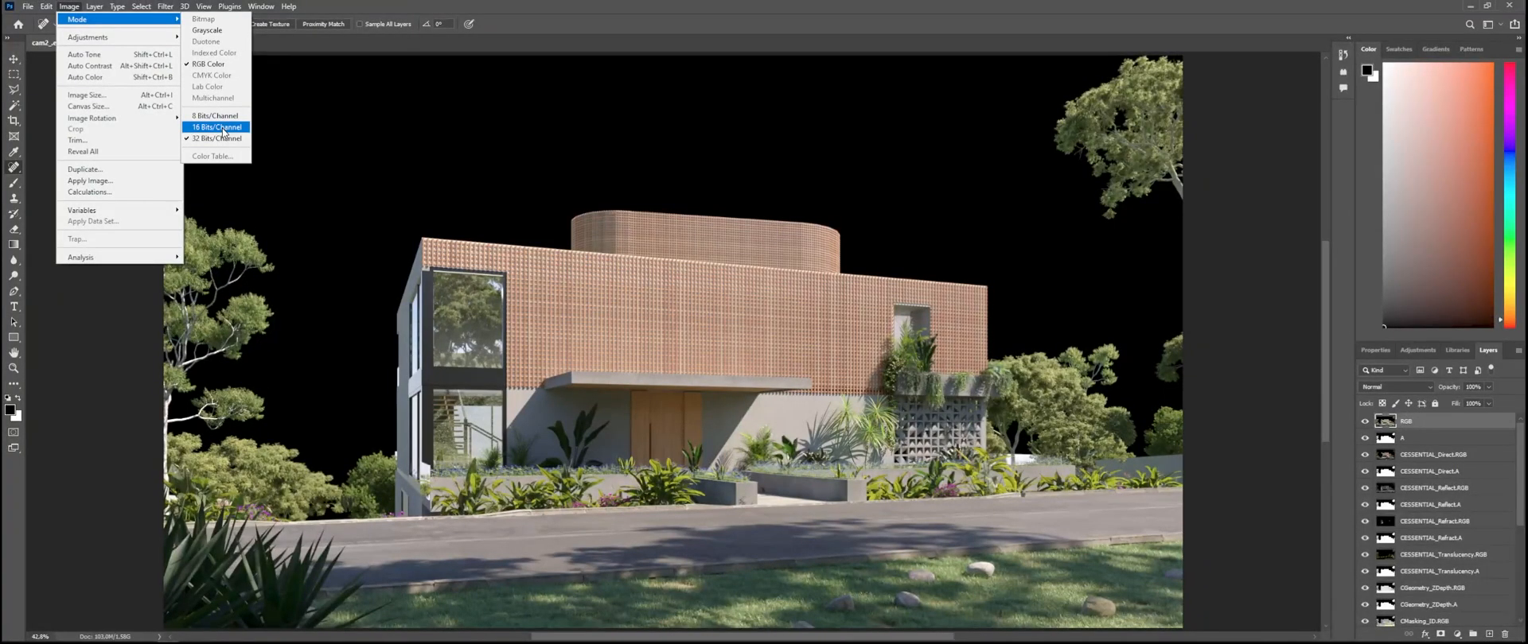
{"action": "left_click", "coordinate": [223, 129]}
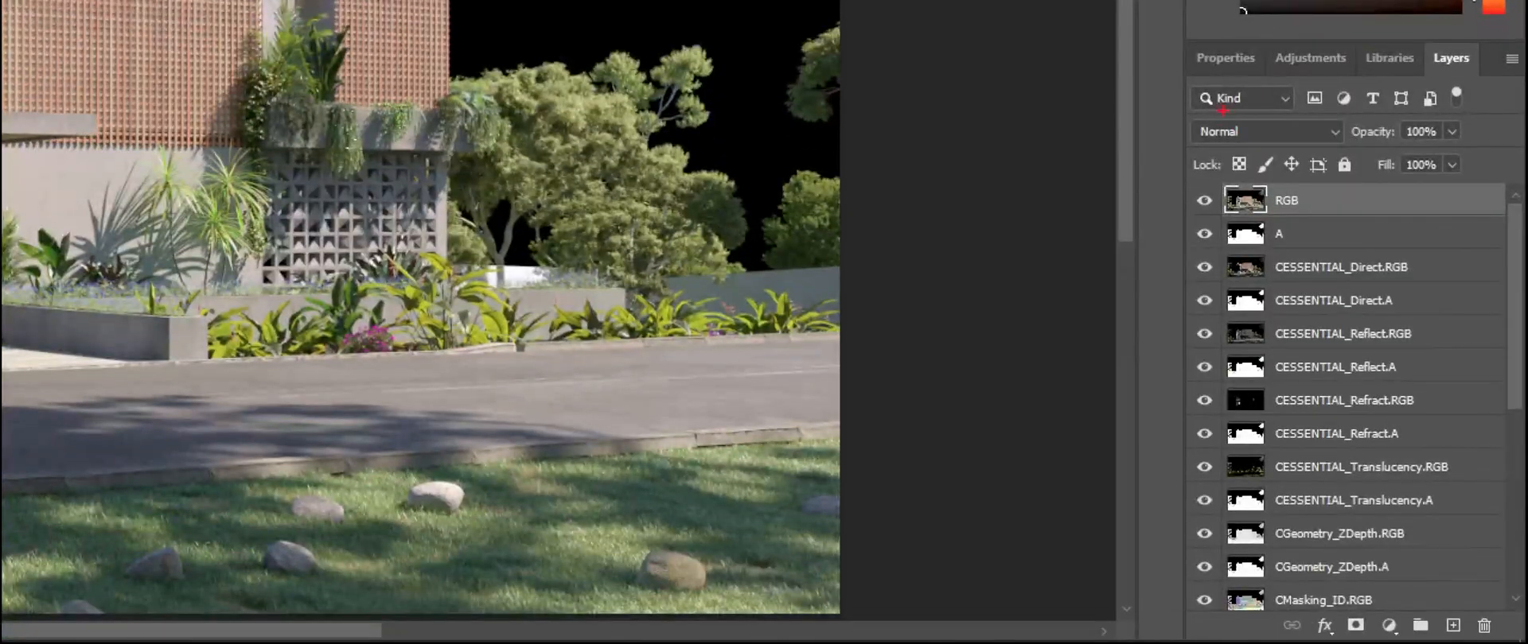
{"action": "mouse_move", "coordinate": [1200, 477]}
{"action": "left_mouse_down"}
{"action": "mouse_move", "coordinate": [1511, 367]}
{"action": "mouse_move", "coordinate": [1368, 236]}
{"action": "left_mouse_up"}
{"action": "left_click_drag", "start_coordinate": [1220, 197], "coordinate": [787, 244]}
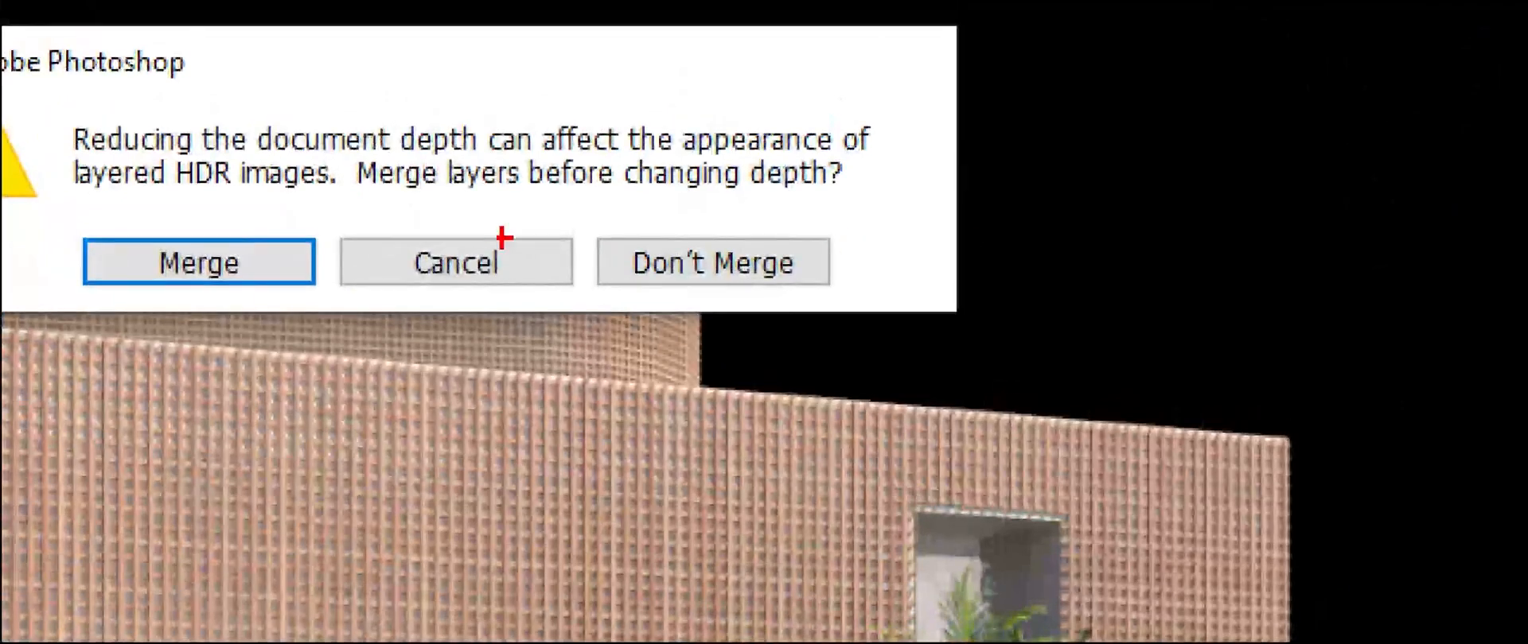
{"action": "mouse_move", "coordinate": [570, 210]}
{"action": "left_mouse_down"}
{"action": "mouse_move", "coordinate": [832, 313]}
{"action": "mouse_move", "coordinate": [875, 304]}
{"action": "left_mouse_up"}
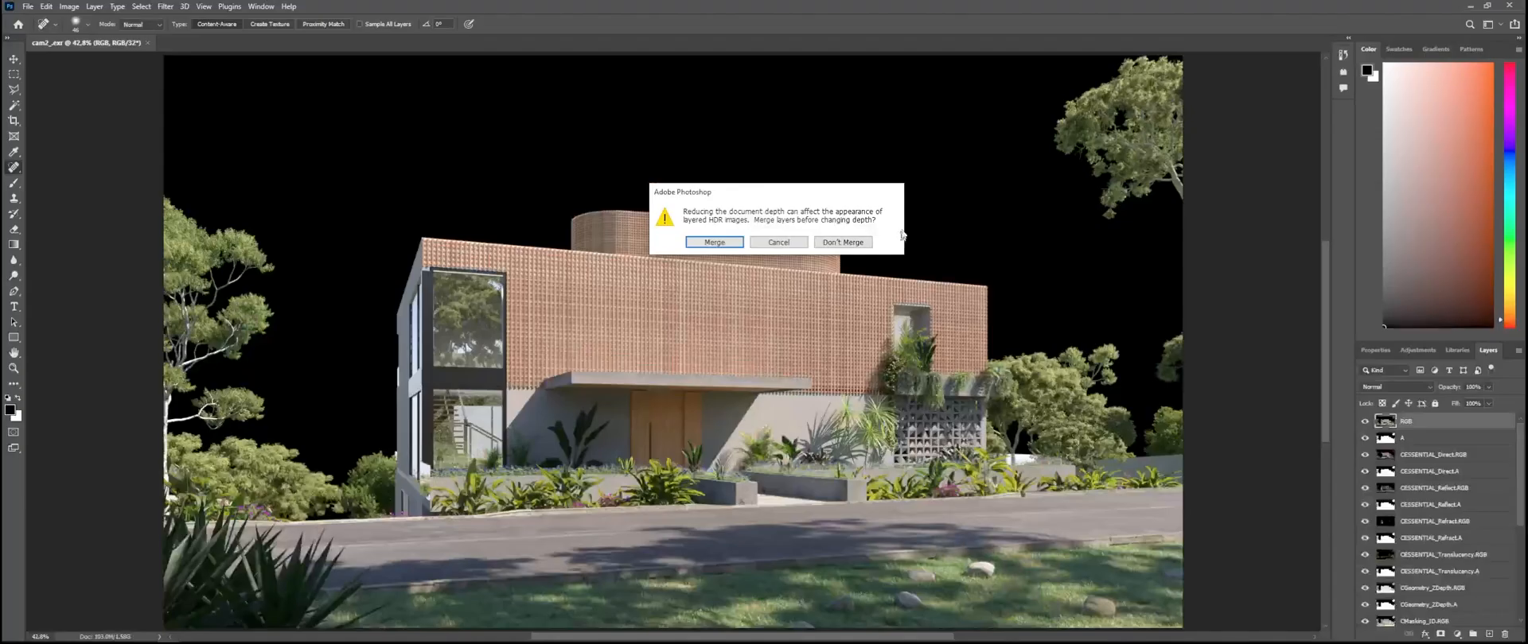
{"action": "left_click", "coordinate": [713, 262]}
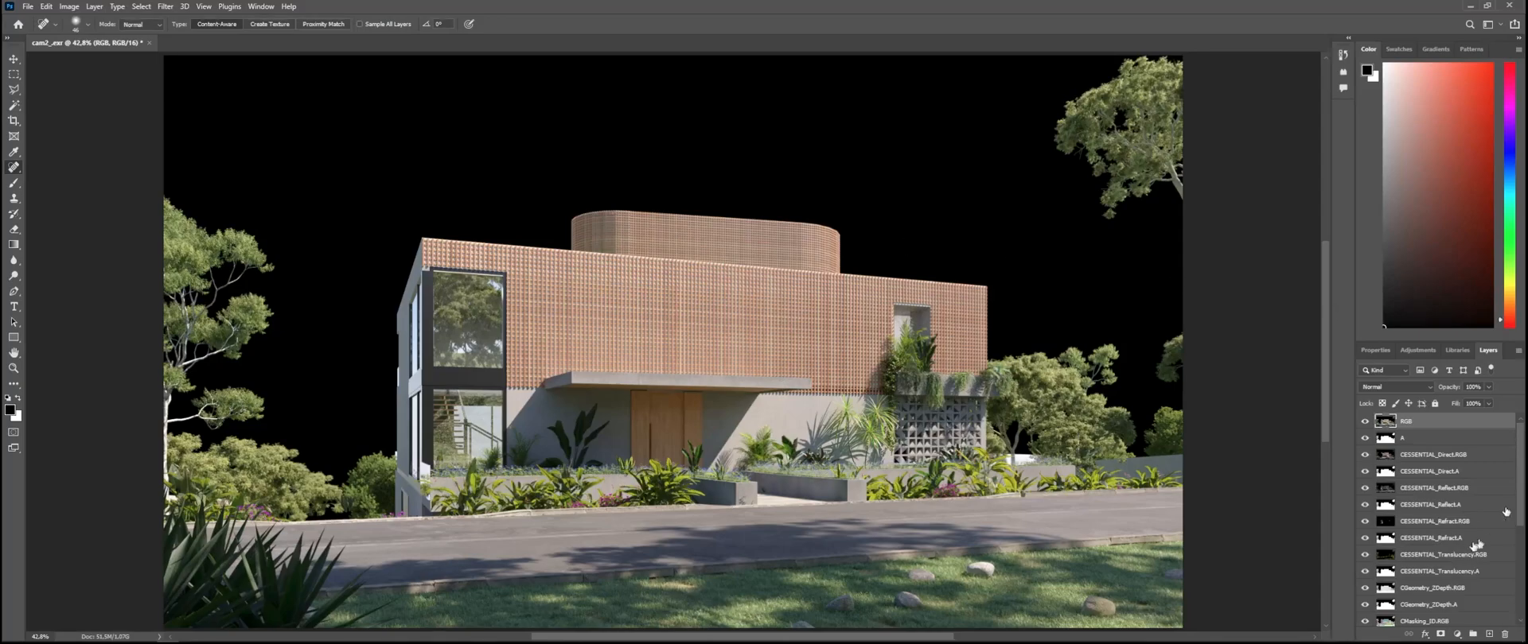
Step: Go through the alpha layers one by one, from A to CESSENTIAL_Translucency.A
{"action": "left_click", "coordinate": [1430, 439]}
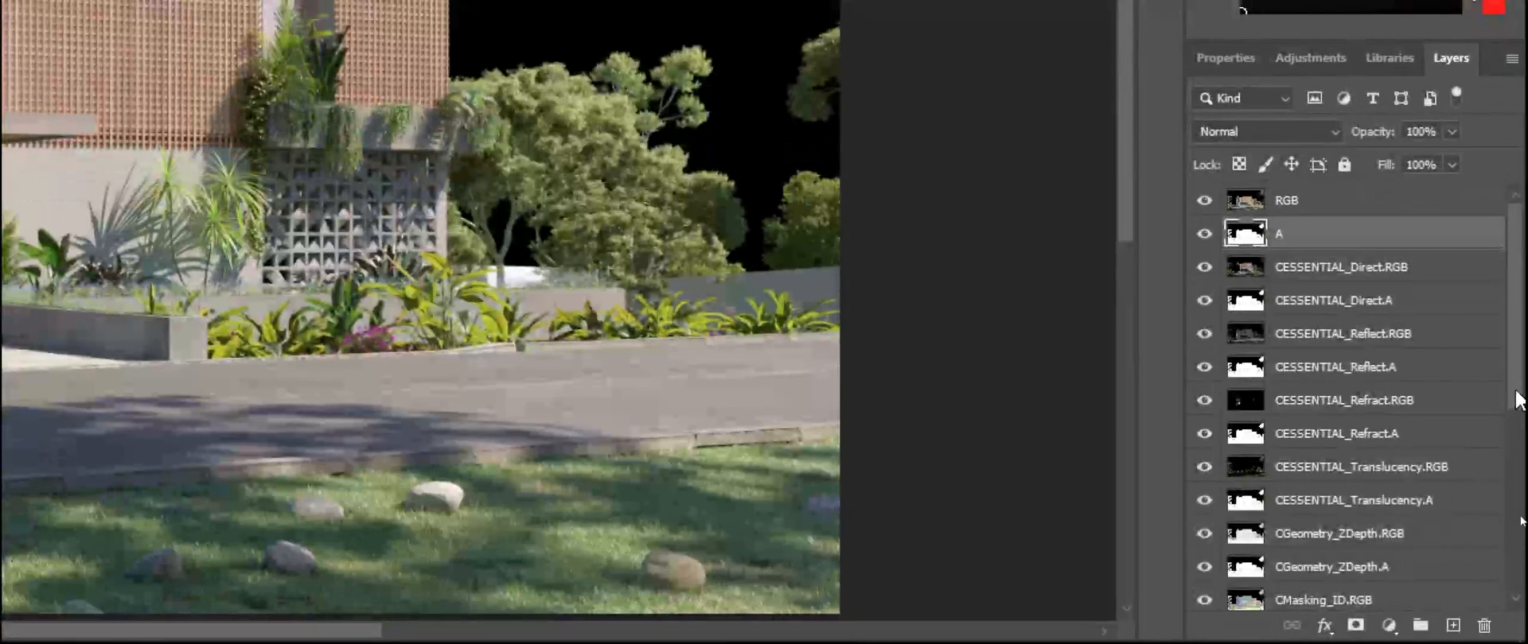
{"action": "left_click_drag", "start_coordinate": [1519, 519], "coordinate": [1523, 477]}
{"action": "left_click", "coordinate": [1360, 307]}
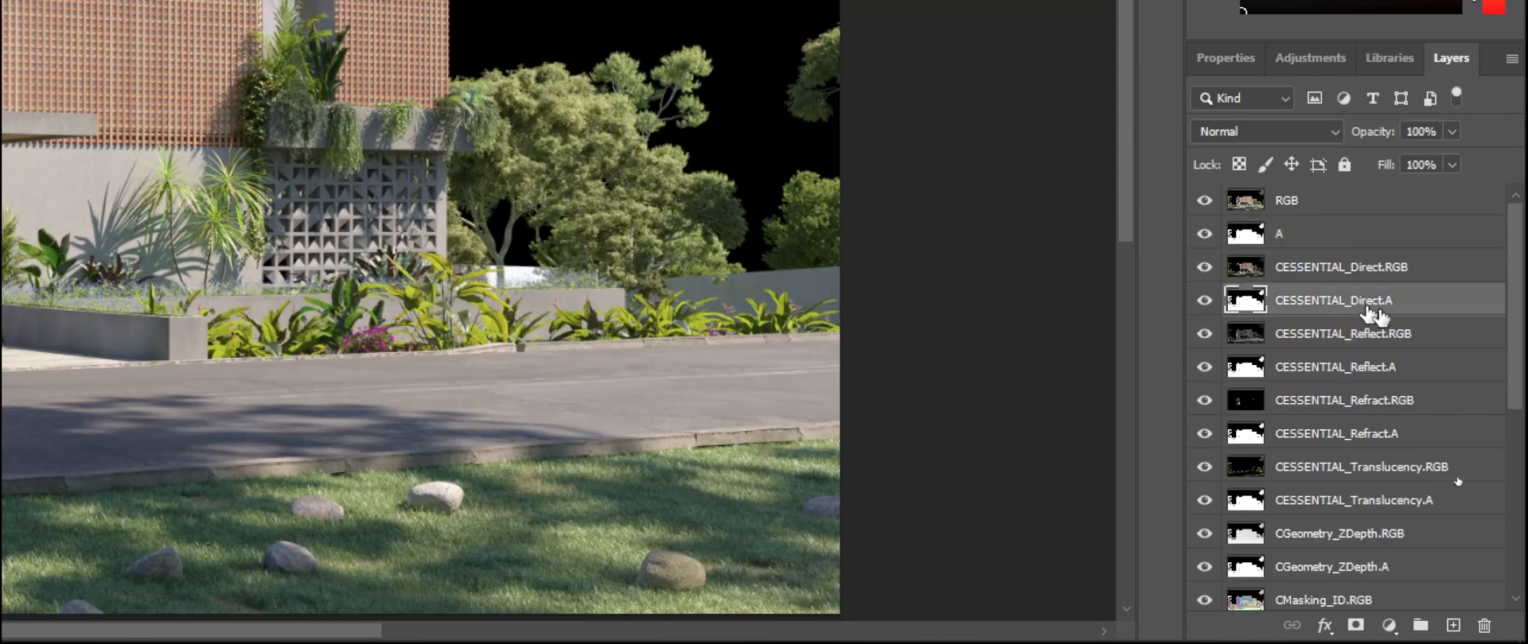
{"action": "left_click", "coordinate": [1375, 379]}
{"action": "left_click", "coordinate": [1360, 436]}
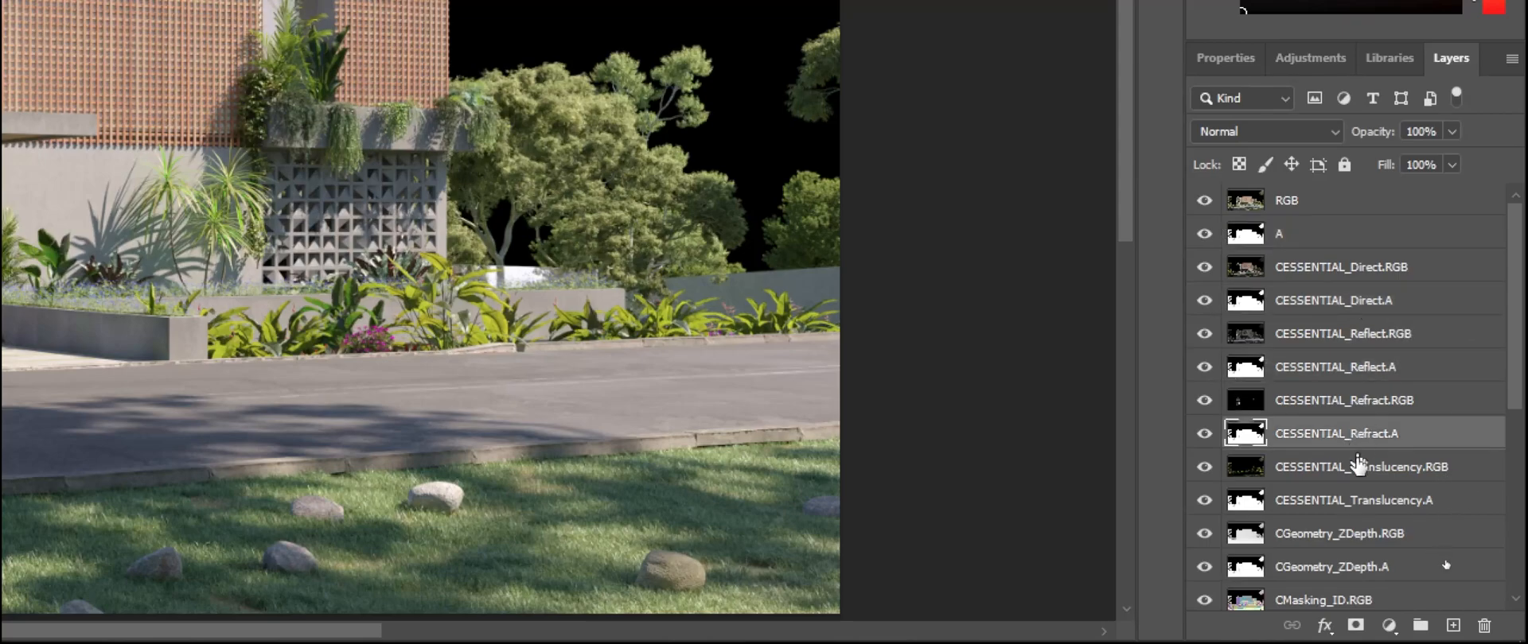
{"action": "left_click", "coordinate": [1391, 507]}
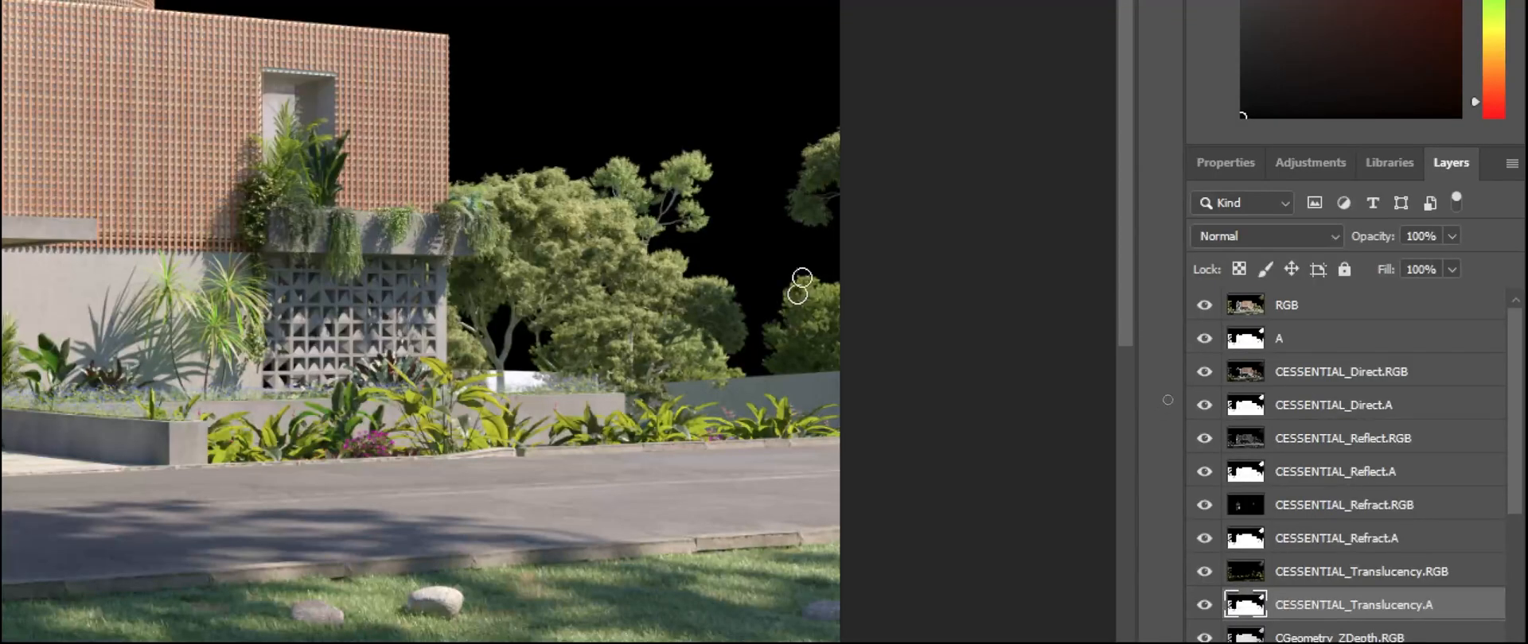
Step: Filter the layer list by name, using .a as the search text
{"action": "left_click", "coordinate": [1263, 205]}
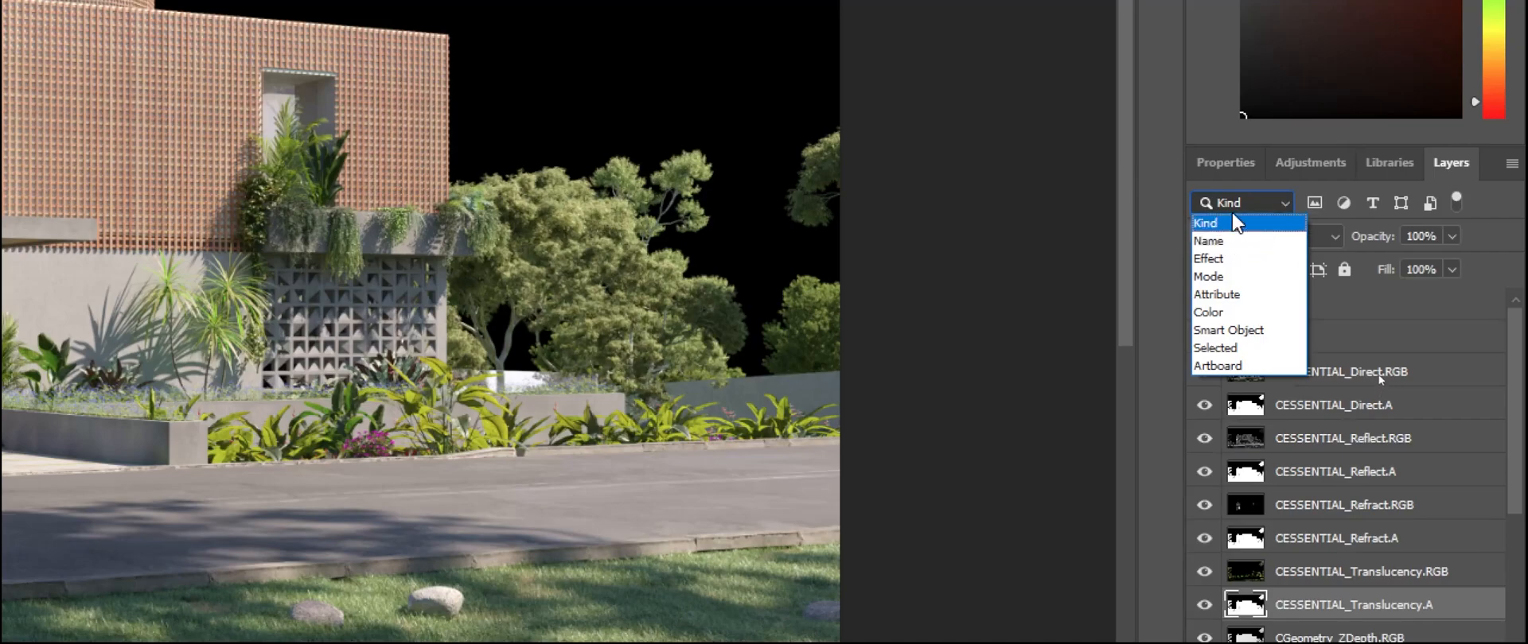
{"action": "left_click", "coordinate": [1244, 238]}
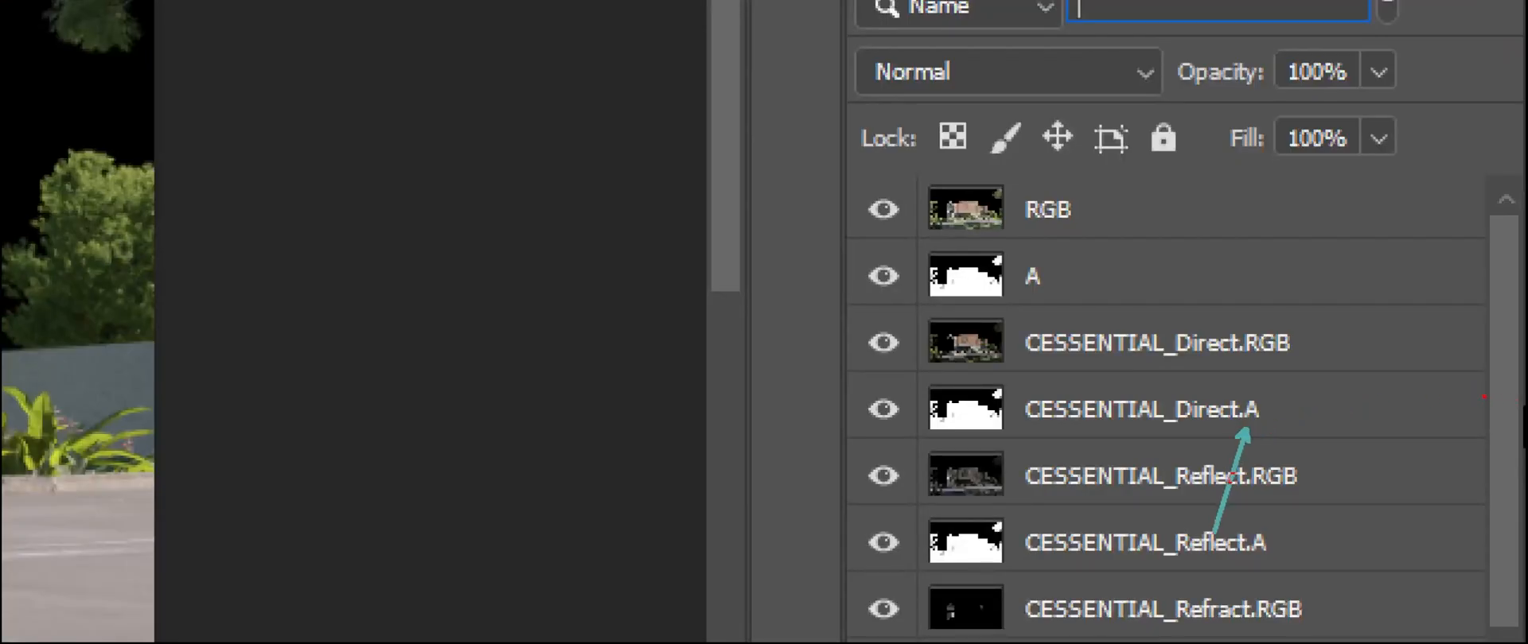
{"action": "left_click_drag", "start_coordinate": [902, 232], "coordinate": [1087, 317]}
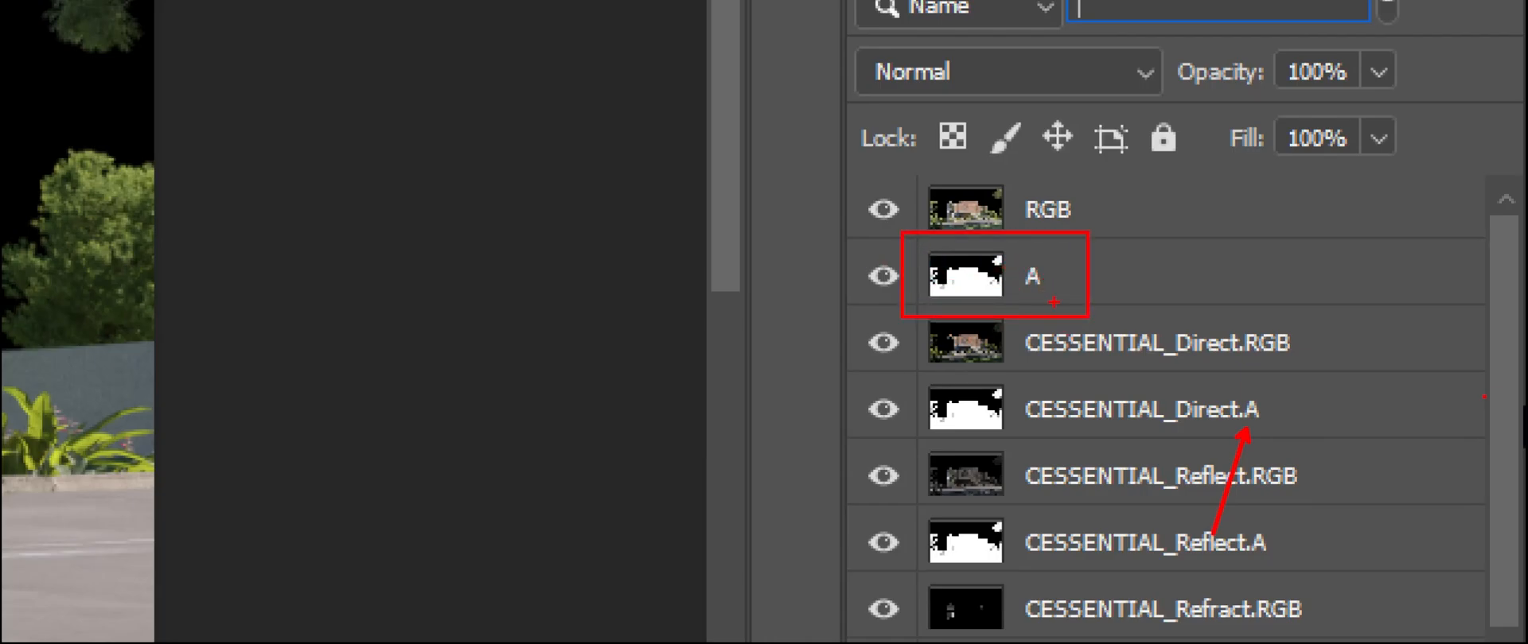
{"action": "left_click_drag", "start_coordinate": [1052, 281], "coordinate": [1213, 271]}
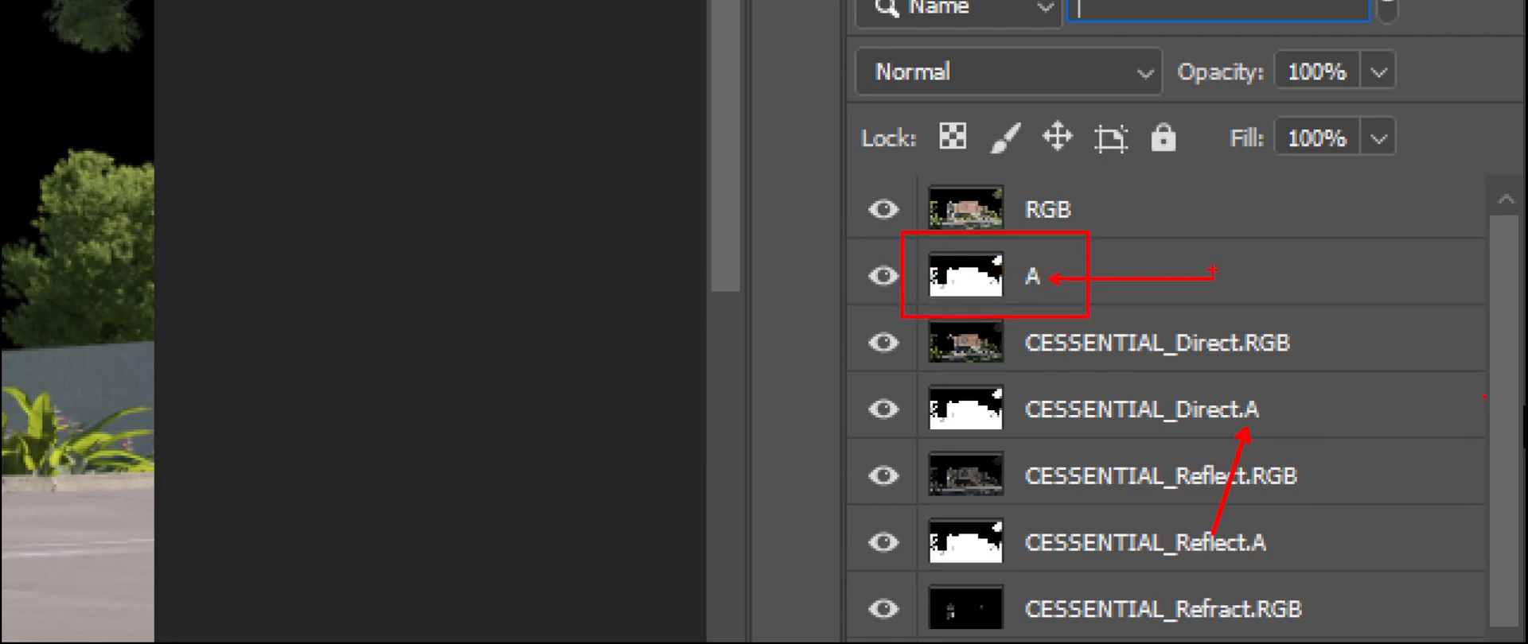
{"action": "left_click_drag", "start_coordinate": [1239, 422], "coordinate": [1145, 509]}
{"action": "left_click_drag", "start_coordinate": [1260, 413], "coordinate": [1365, 373]}
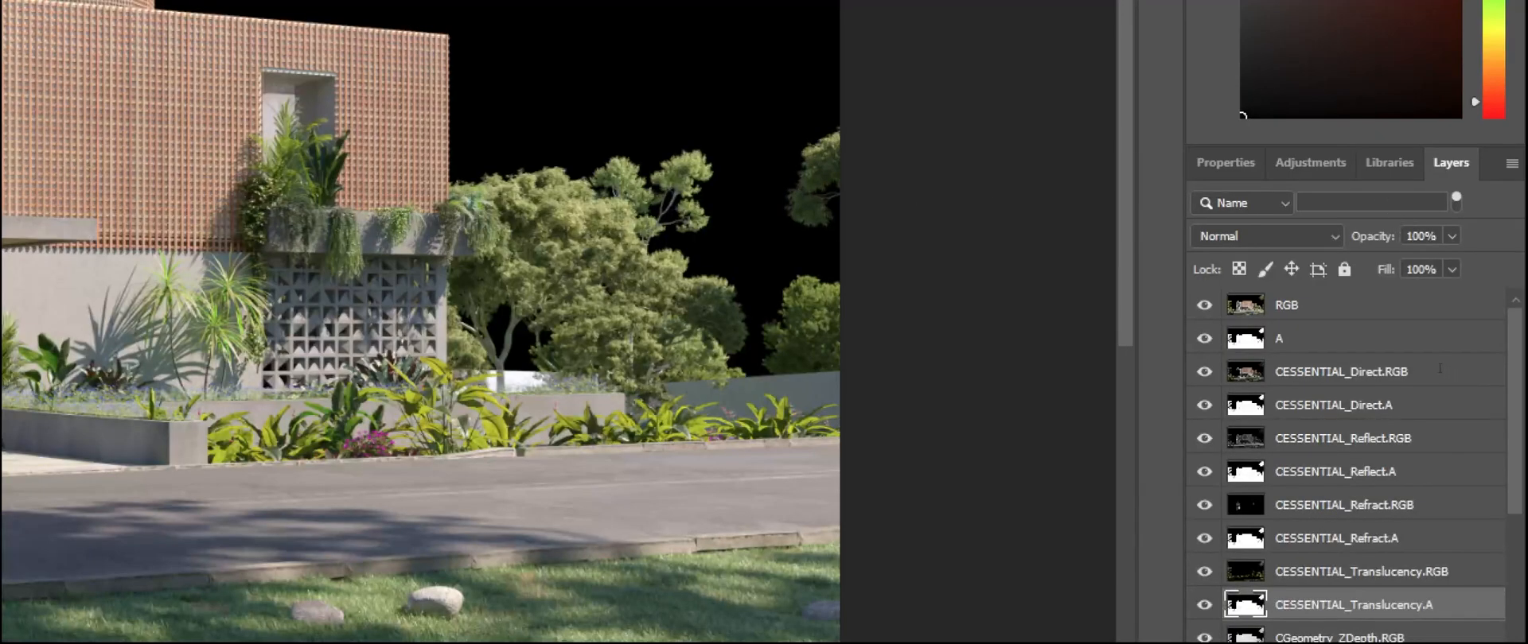
{"action": "type", "text": ".a"}
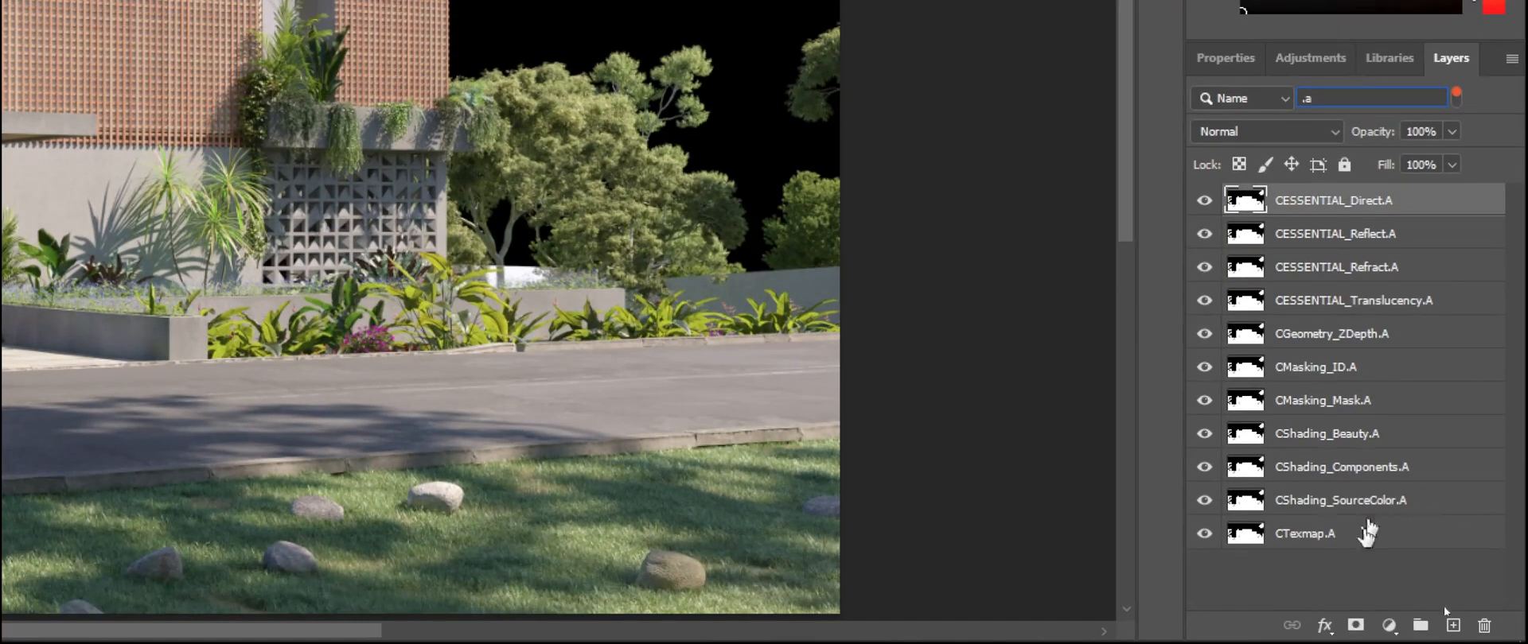
Step: Delete all the filtered .A layers, then clear the name filter and set the layer filtering back to Kind
{"action": "left_click", "coordinate": [1380, 543], "text": "shift"}
{"action": "left_click_drag", "start_coordinate": [1380, 543], "coordinate": [1485, 625]}
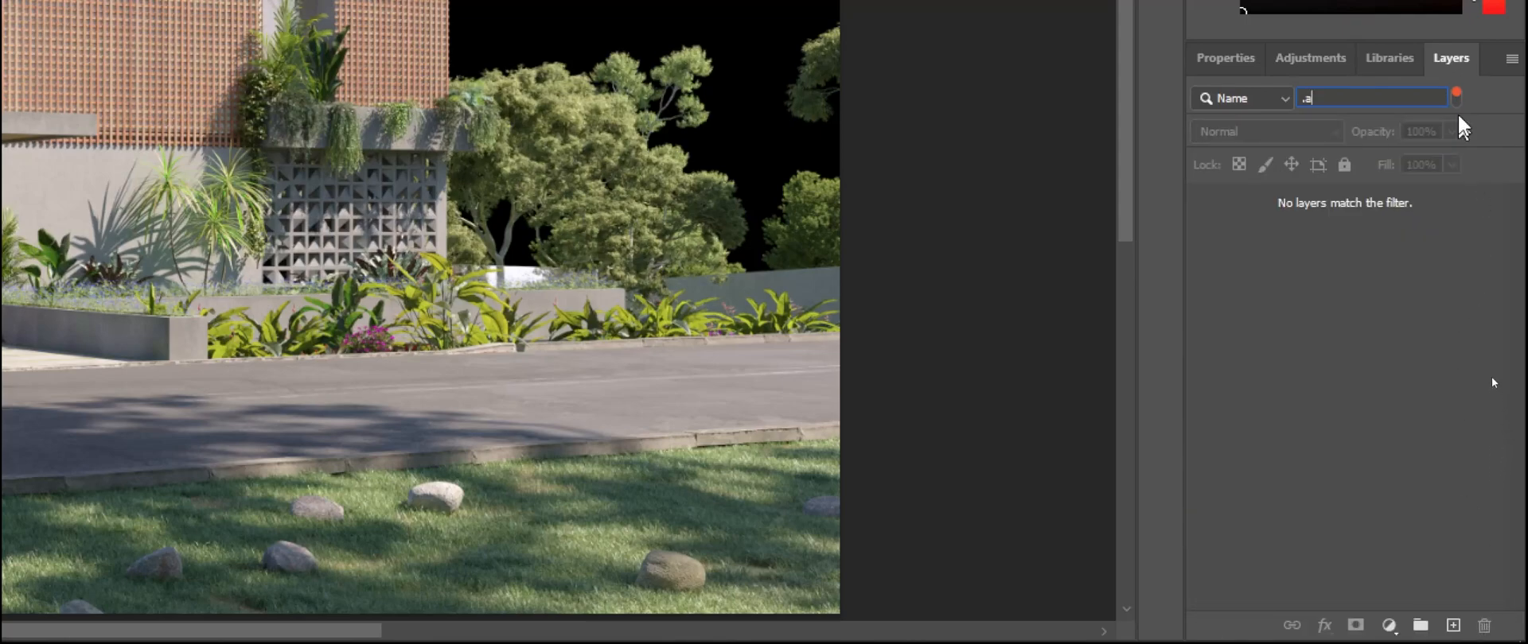
{"action": "left_click", "coordinate": [1455, 98]}
{"action": "left_click", "coordinate": [1455, 98]}
{"action": "left_click", "coordinate": [1397, 99]}
{"action": "key", "text": "BackSpace"}
{"action": "key", "text": "BackSpace"}
{"action": "left_click", "coordinate": [1207, 105]}
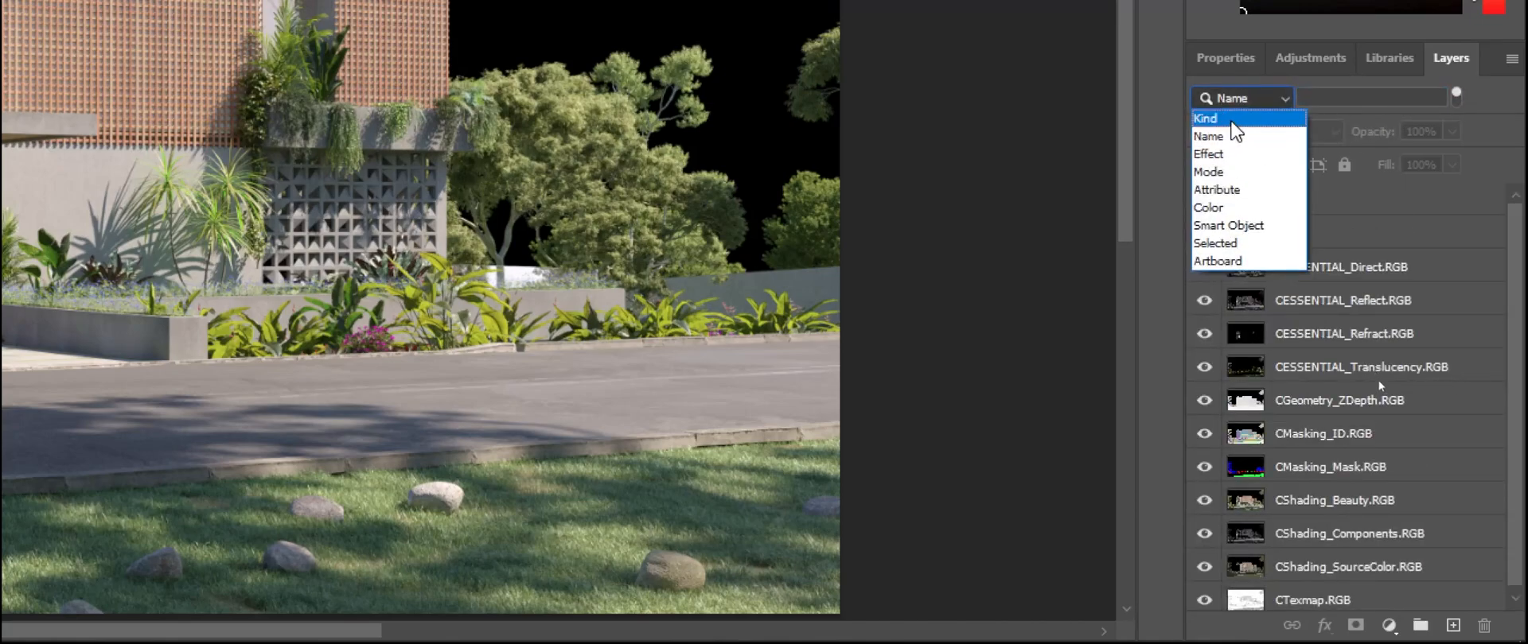
{"action": "left_click", "coordinate": [1221, 100]}
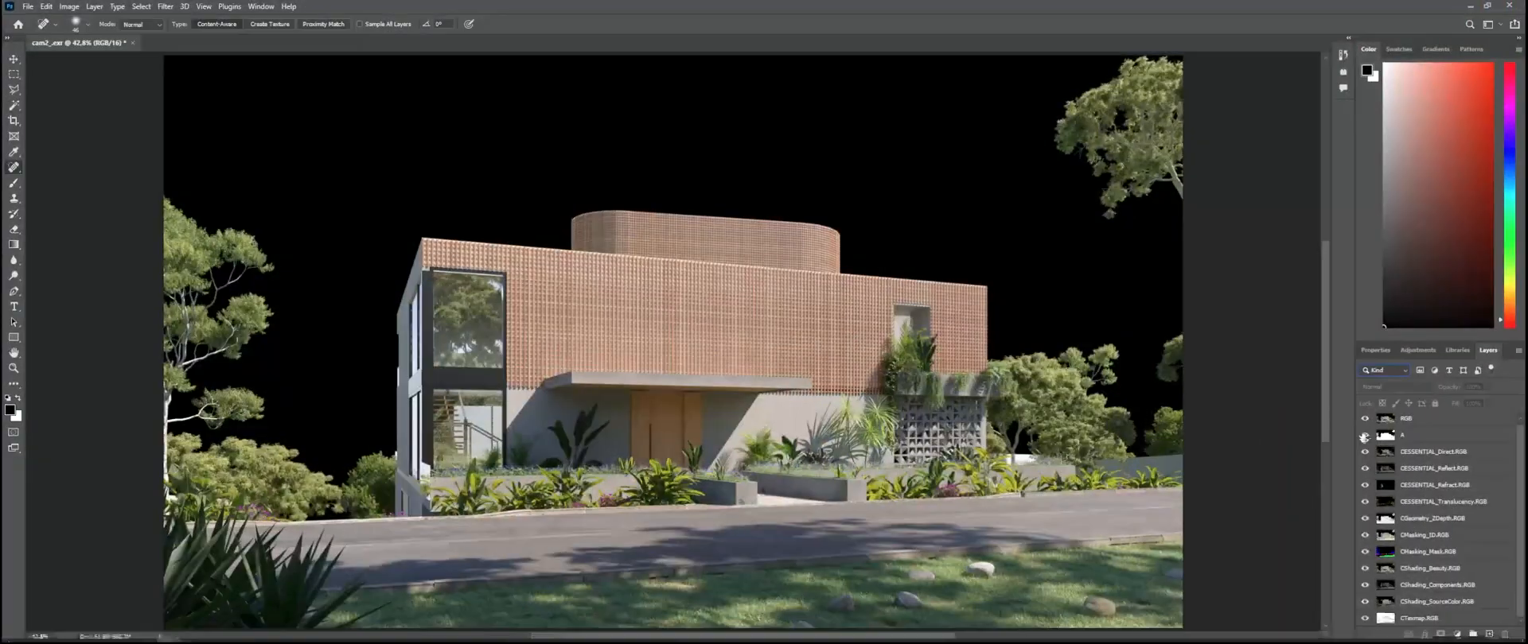
Step: Group all remaining layers, from RGB to CTexmap.RGB, and name the group Elements
{"action": "mouse_move", "coordinate": [1363, 437]}
{"action": "left_mouse_down"}
{"action": "mouse_move", "coordinate": [1364, 420]}
{"action": "mouse_move", "coordinate": [1367, 610]}
{"action": "mouse_move", "coordinate": [1366, 418]}
{"action": "left_mouse_up"}
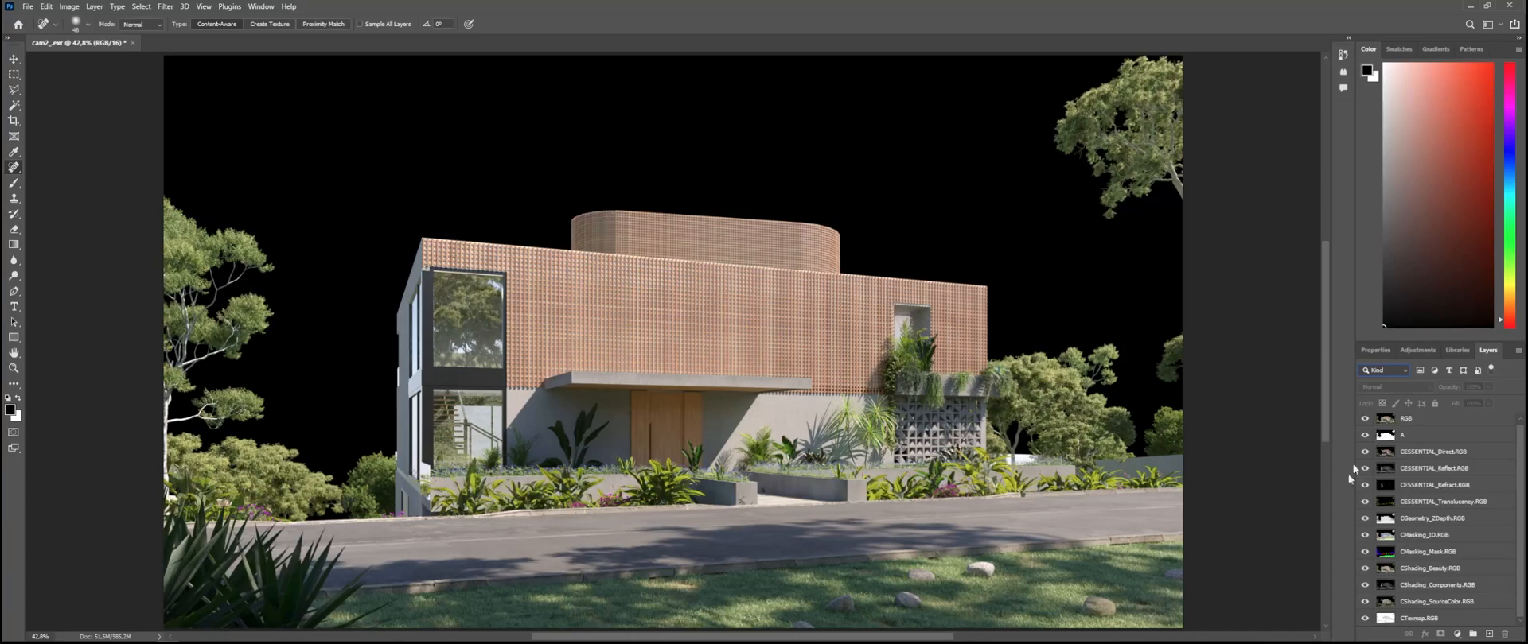
{"action": "scroll", "coordinate": [1425, 490], "scroll_direction": "up", "scroll_amount": 1}
{"action": "scroll", "coordinate": [1448, 548], "scroll_direction": "down", "scroll_amount": 1}
{"action": "scroll", "coordinate": [1461, 489], "scroll_direction": "up", "scroll_amount": 1}
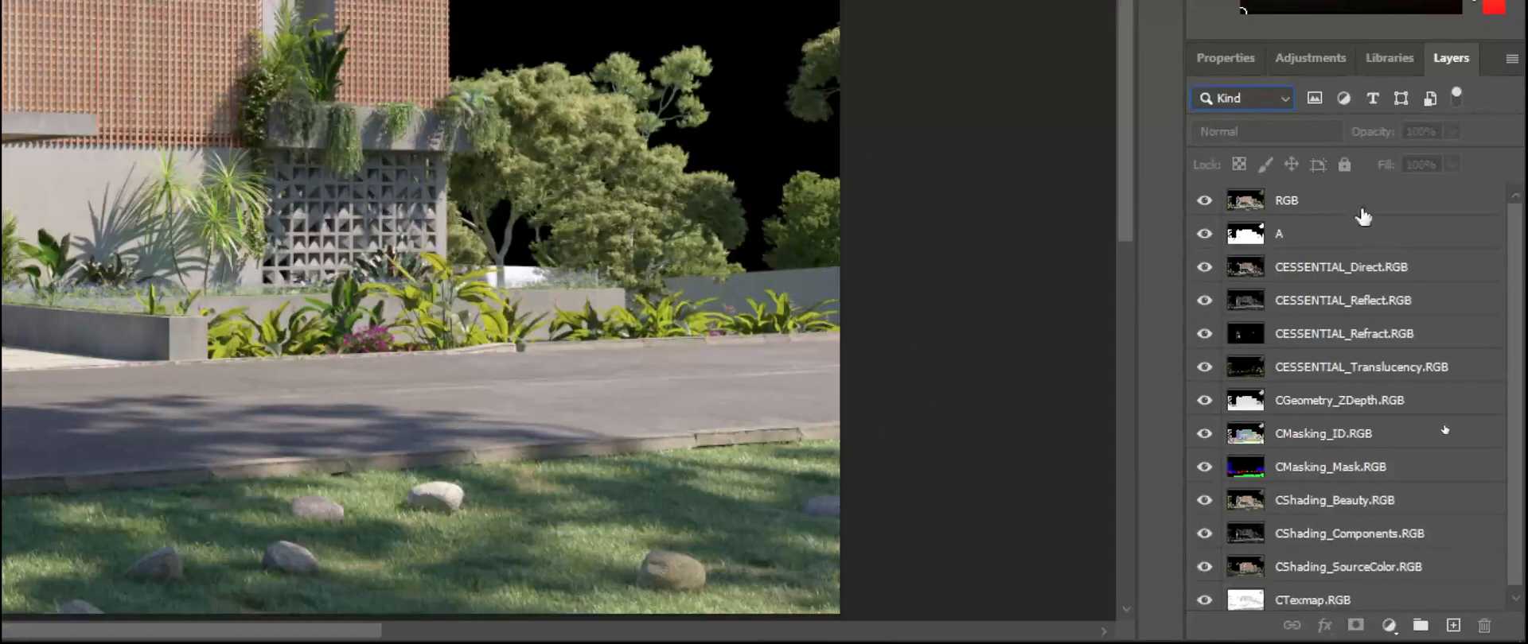
{"action": "left_click", "coordinate": [1449, 423]}
{"action": "left_click", "coordinate": [1465, 622], "text": "shift"}
{"action": "left_click_drag", "start_coordinate": [1405, 603], "coordinate": [1420, 626]}
{"action": "left_click", "coordinate": [1324, 306]}
{"action": "double_click", "coordinate": [1292, 199]}
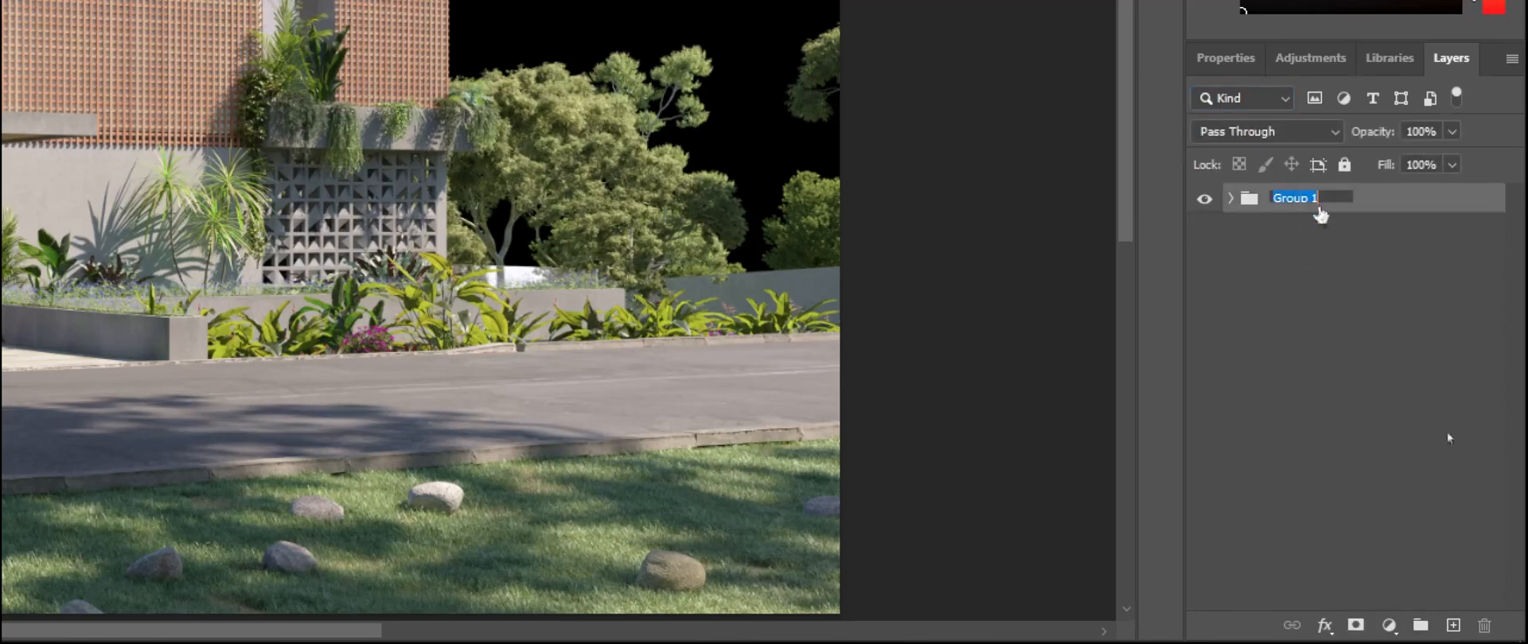
{"action": "type", "text": "Elements"}
{"action": "key", "text": "Return"}
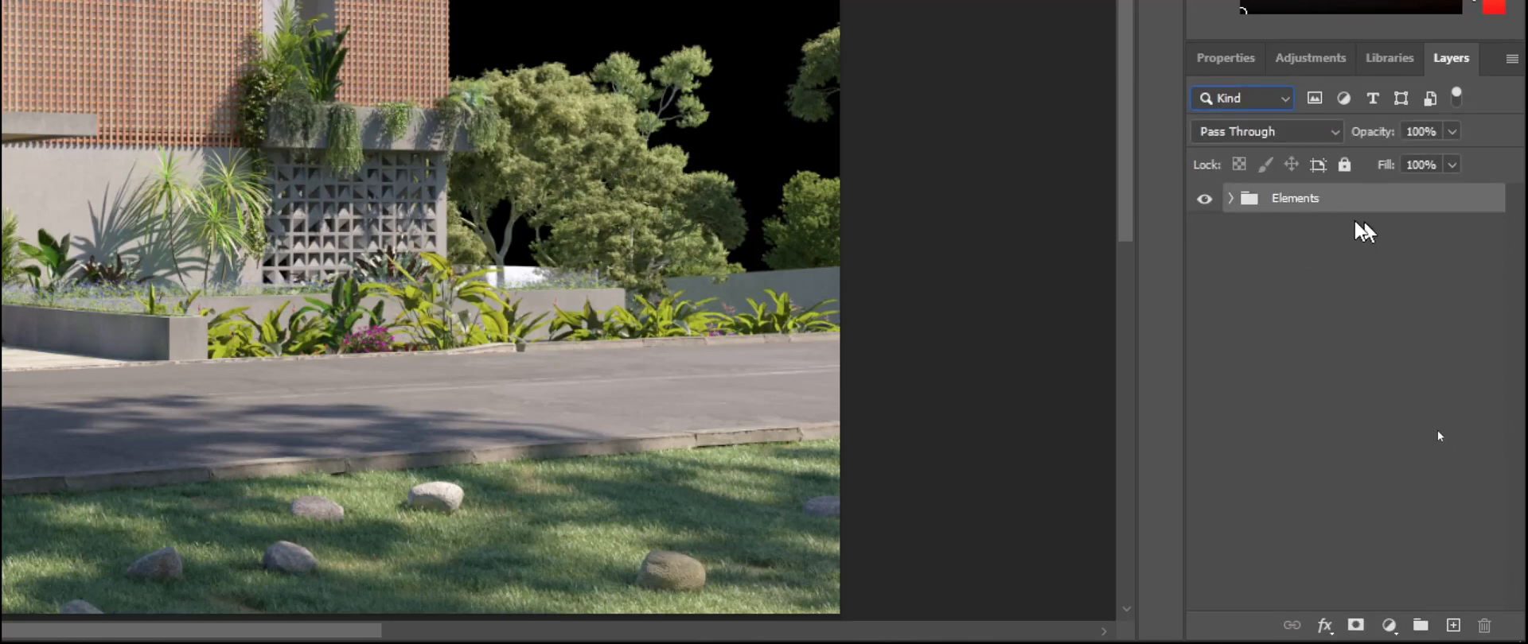
Step: Give the Elements group an orange color label
{"action": "right_click", "coordinate": [1408, 204]}
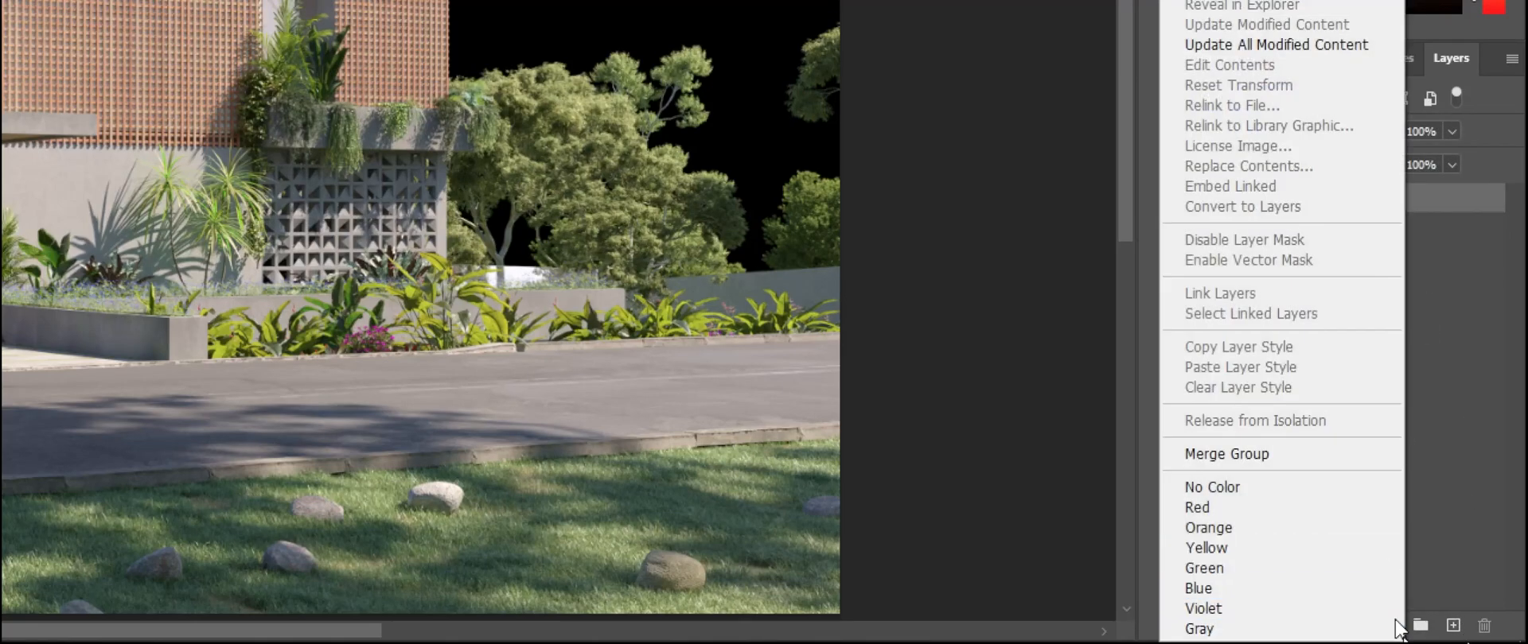
{"action": "left_click", "coordinate": [1464, 326]}
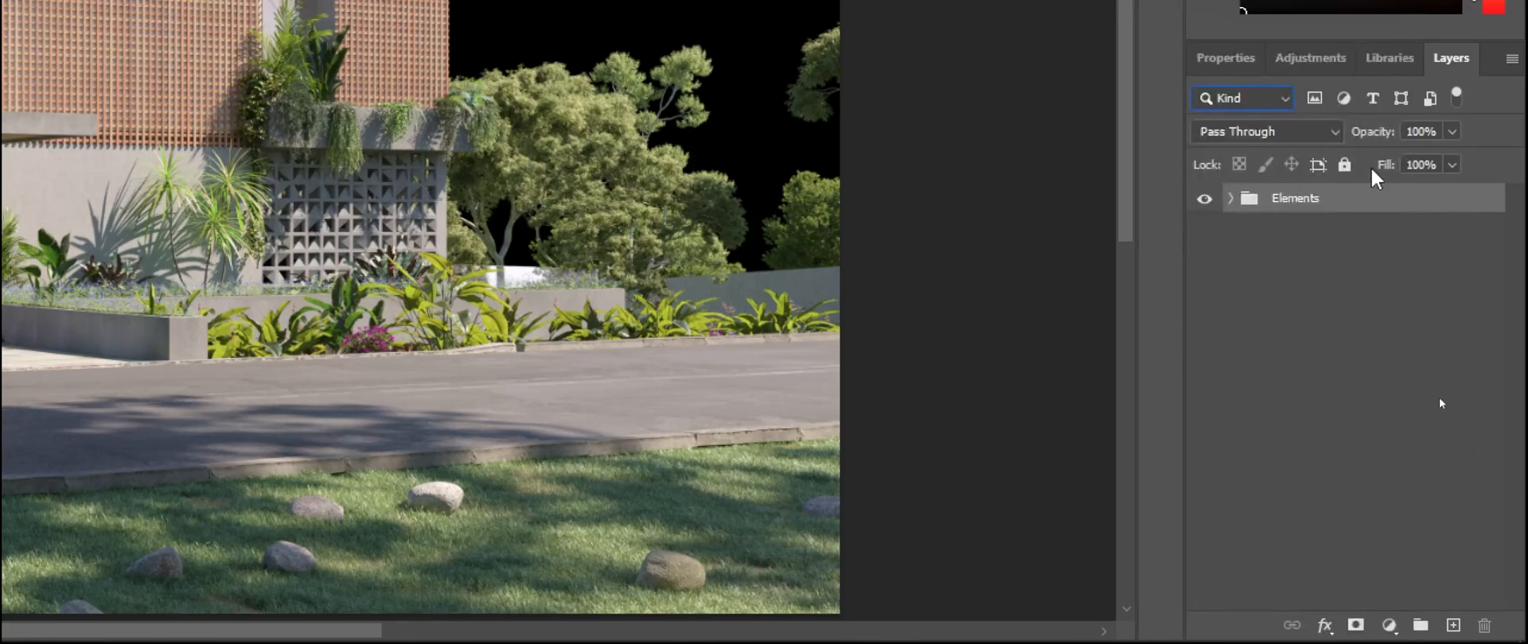
{"action": "right_click", "coordinate": [1356, 212]}
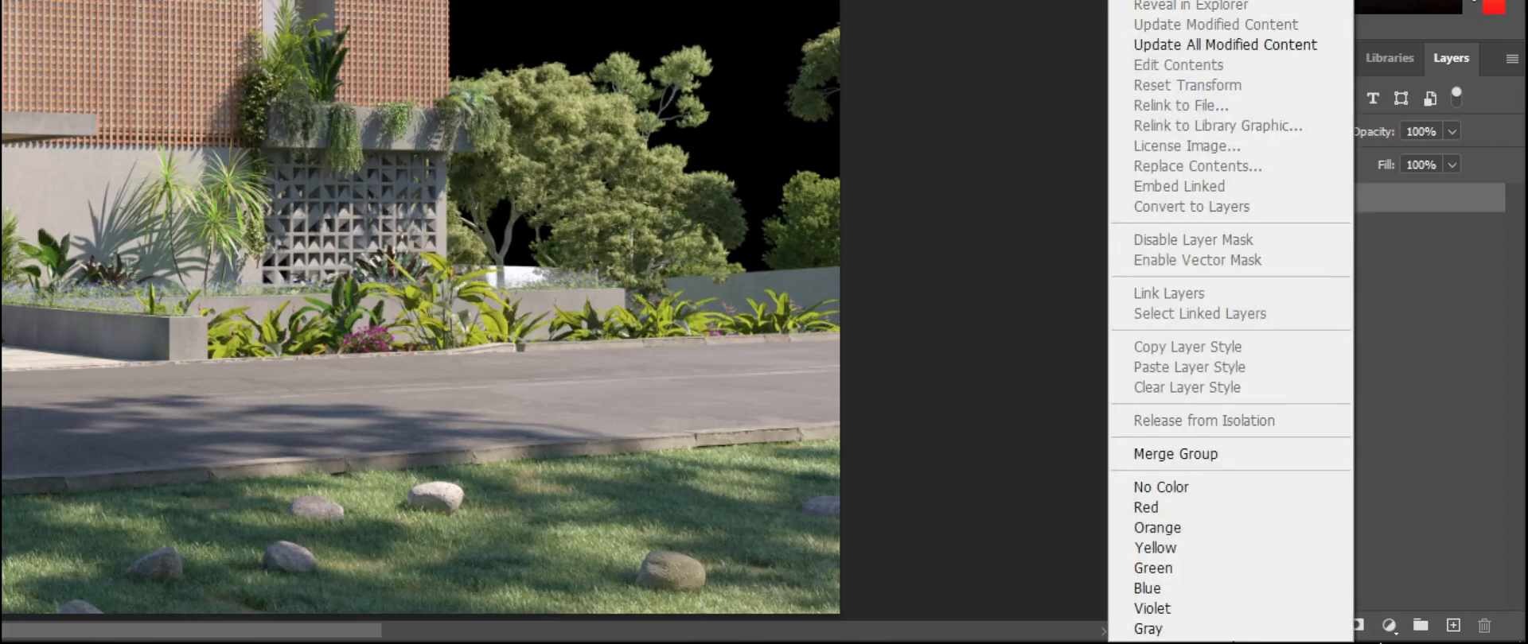
{"action": "left_click", "coordinate": [1278, 531]}
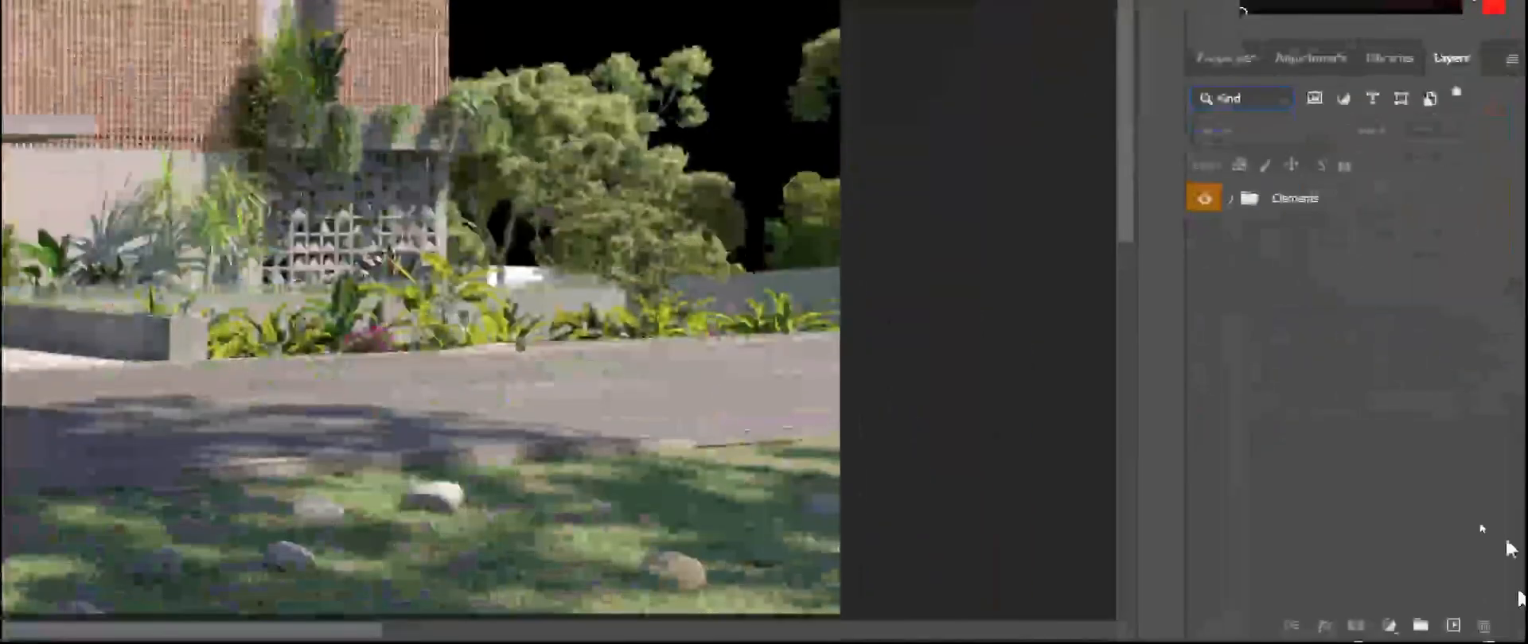
Step: Expand the Elements group, select layer A and toggle its isolation to view the alpha mask alone
{"action": "left_click", "coordinate": [1233, 203]}
{"action": "left_click", "coordinate": [1230, 199]}
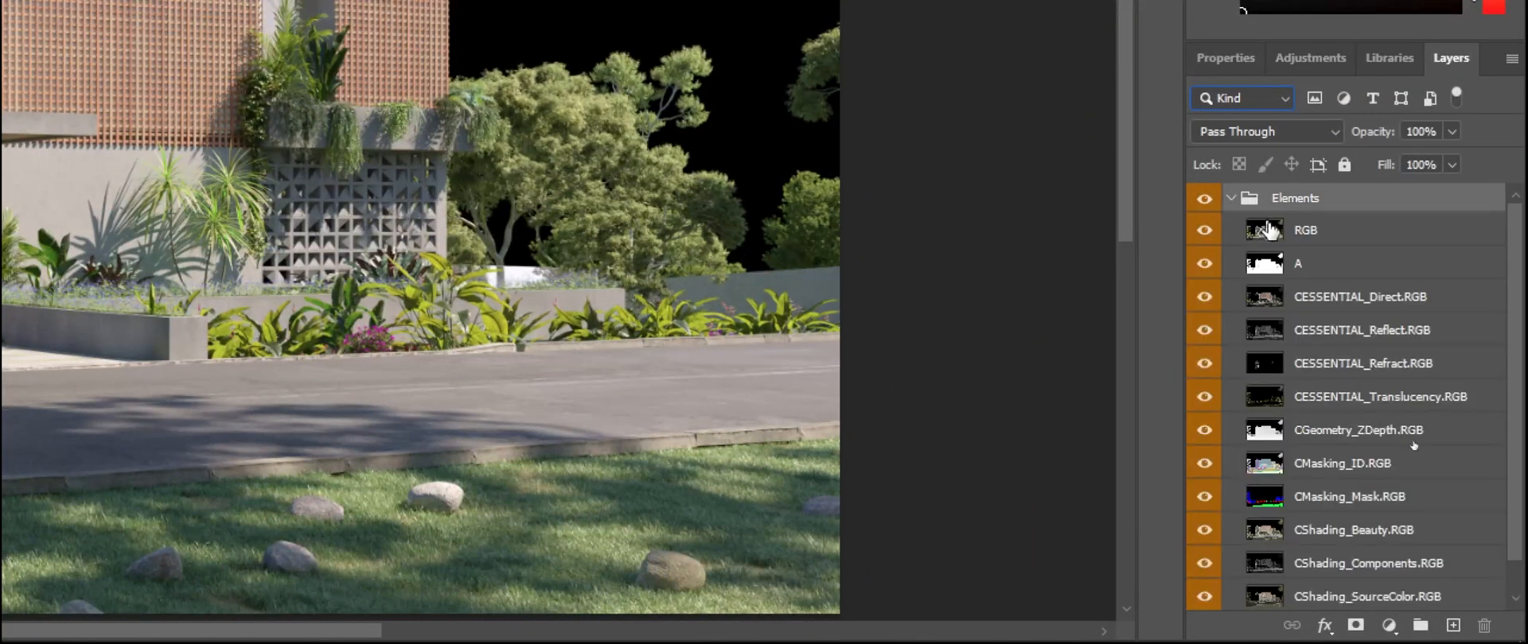
{"action": "left_click", "coordinate": [1291, 267]}
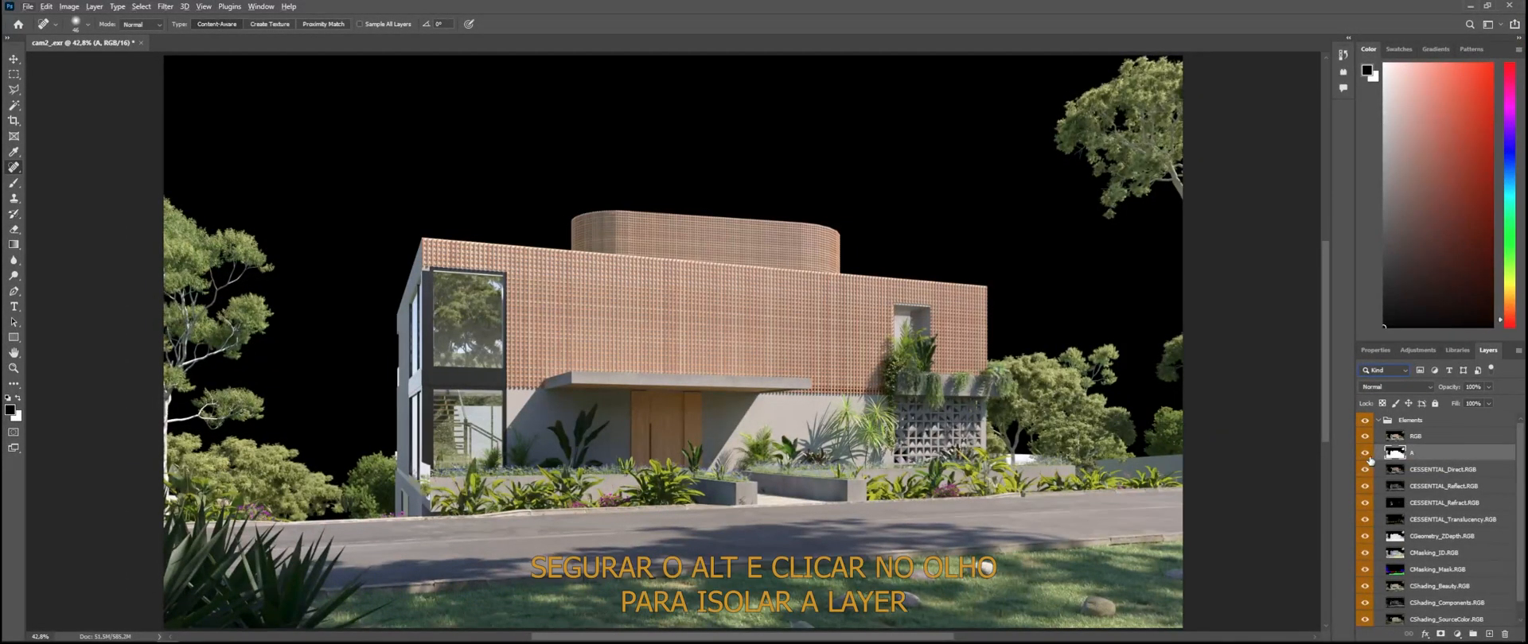
{"action": "left_click", "coordinate": [1366, 455], "text": "alt"}
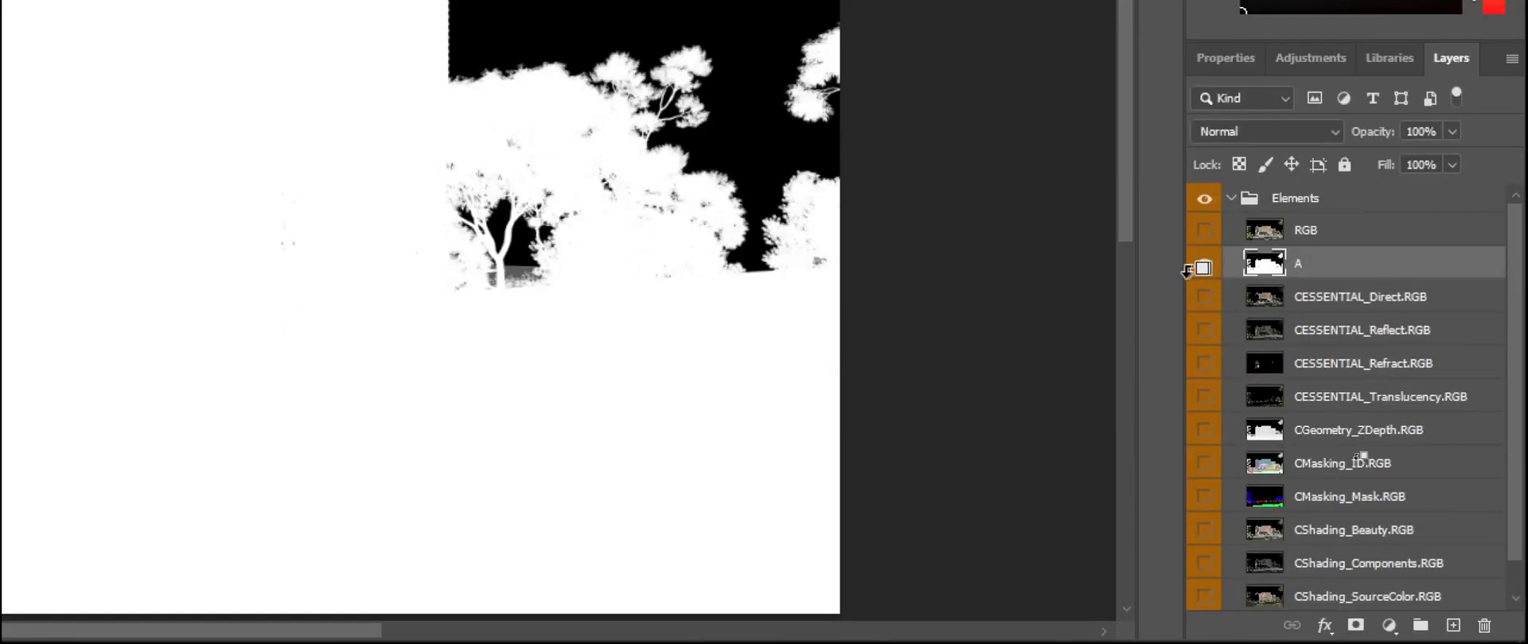
{"action": "left_click", "coordinate": [1205, 265], "text": "alt"}
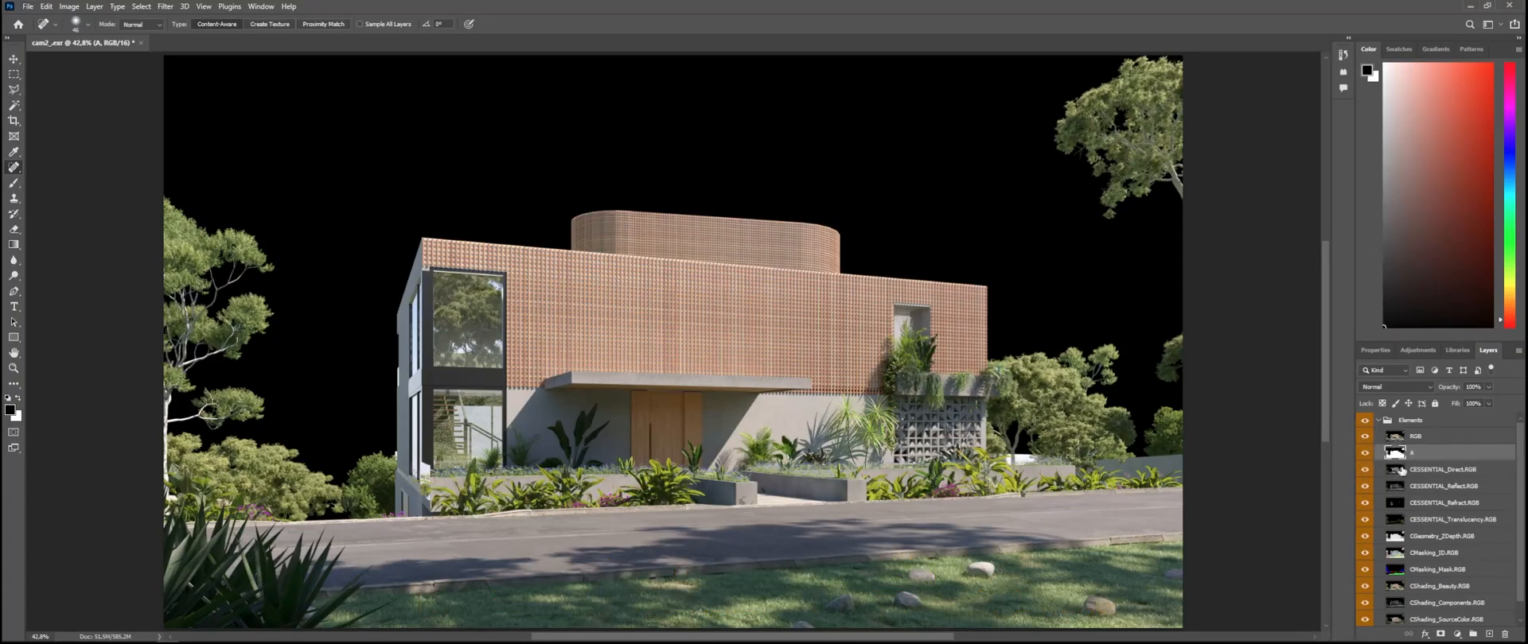
{"action": "left_click", "coordinate": [1364, 453], "text": "alt"}
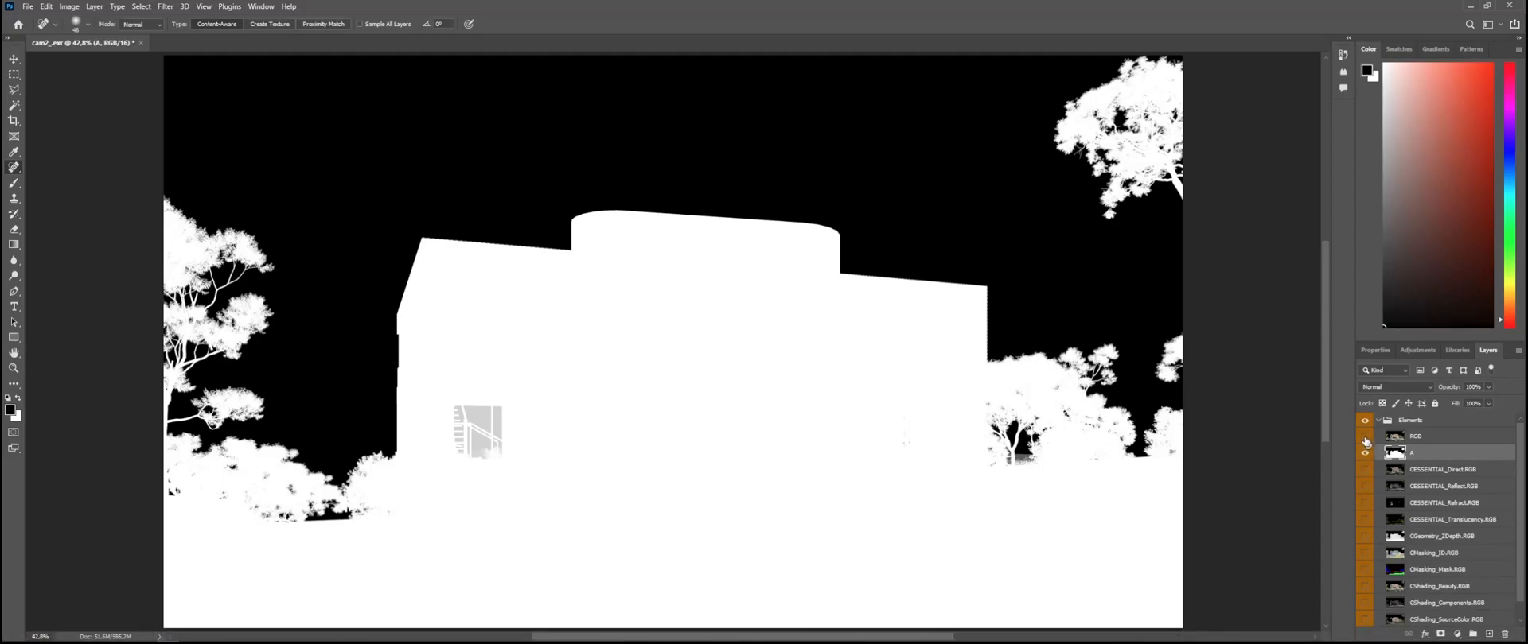
Step: Compare the RGB render with the alpha mask by toggling both layers' visibility, and review the full list of elements with all layers shown
{"action": "left_click", "coordinate": [1365, 438]}
{"action": "left_click", "coordinate": [1364, 455], "text": "alt"}
{"action": "left_click", "coordinate": [1365, 455], "text": "alt"}
{"action": "left_click", "coordinate": [1365, 455], "text": "alt"}
{"action": "left_click", "coordinate": [1365, 455], "text": "alt"}
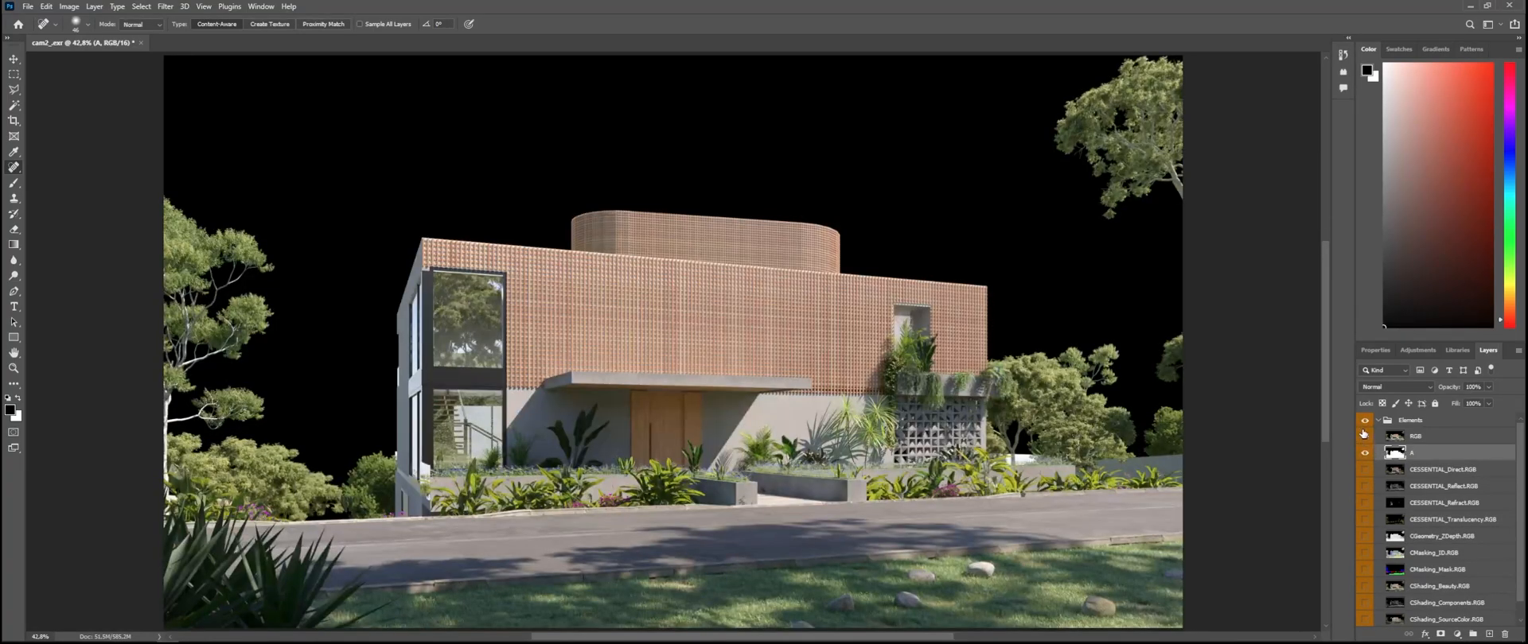
{"action": "left_click", "coordinate": [1366, 439]}
{"action": "left_click", "coordinate": [1366, 453]}
{"action": "left_click", "coordinate": [1365, 438]}
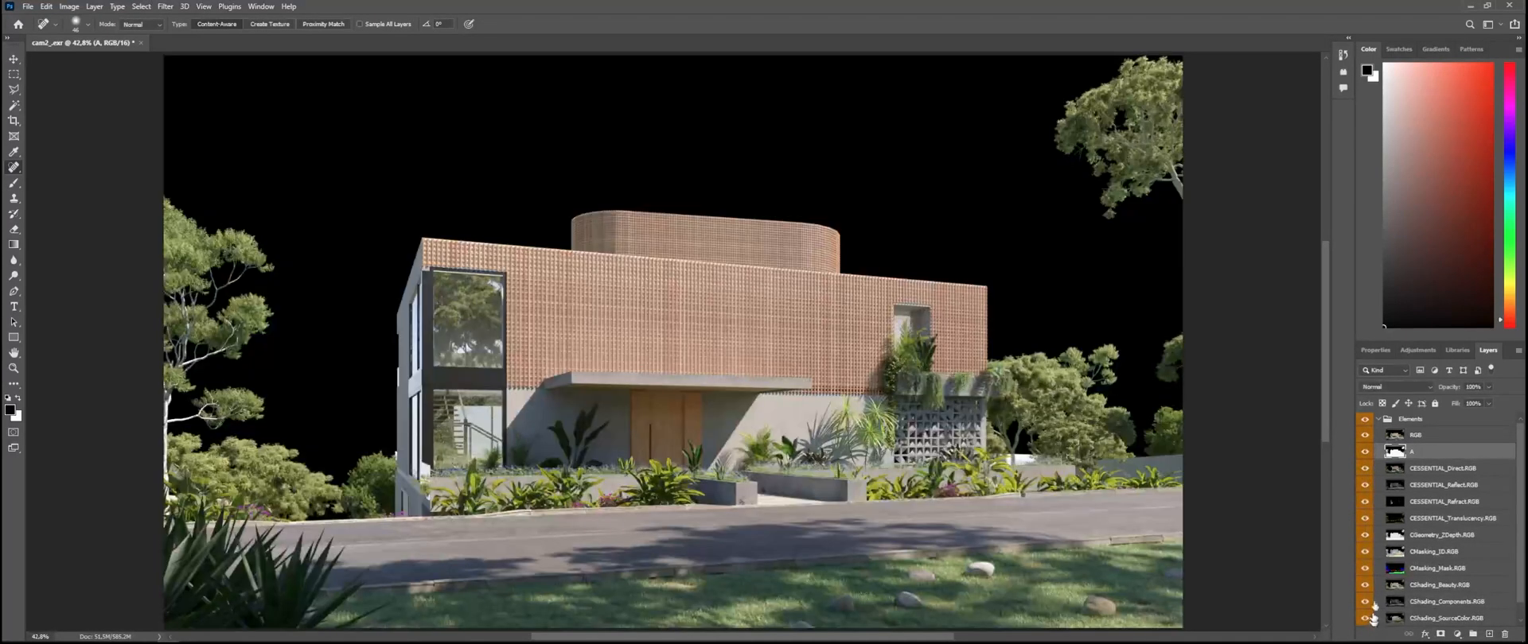
{"action": "scroll", "coordinate": [1377, 589], "scroll_direction": "down", "scroll_amount": 1}
{"action": "scroll", "coordinate": [1367, 617], "scroll_direction": "up", "scroll_amount": 1}
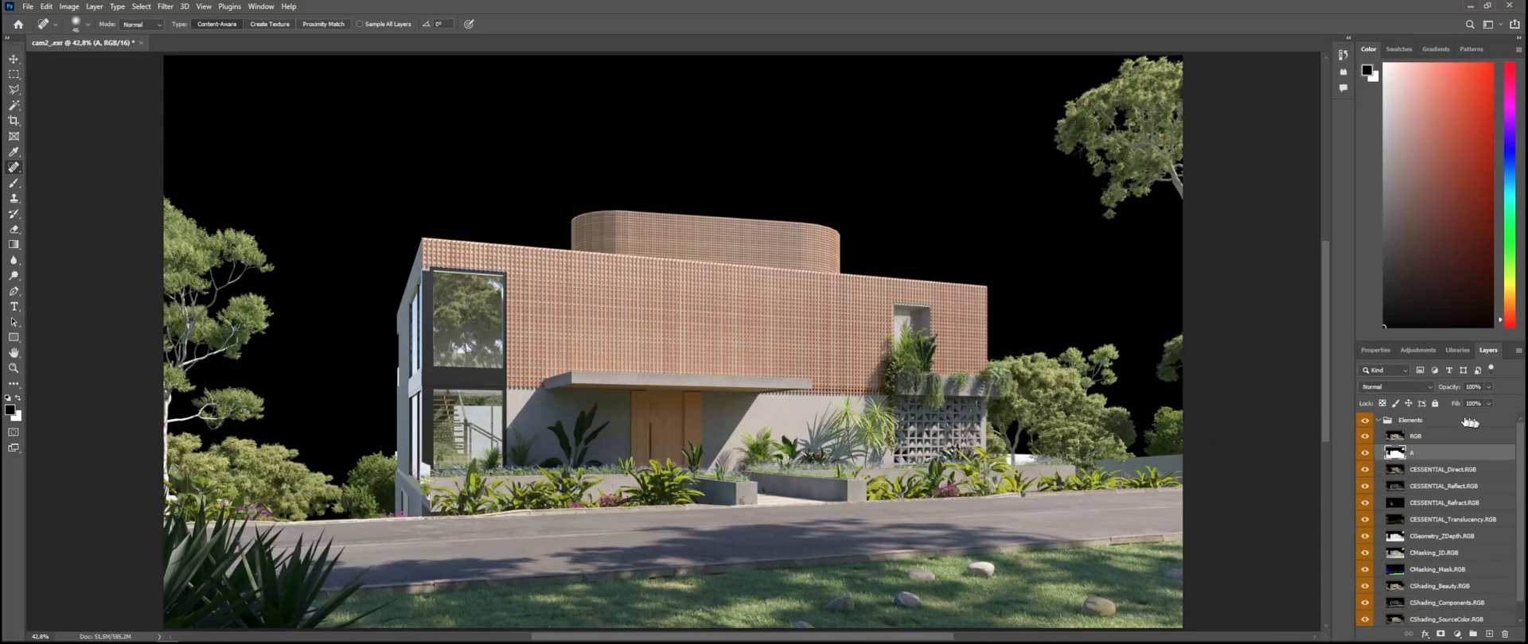
Step: Isolate layer A, copy its entire canvas, restore the other layers' visibility and deselect
{"action": "left_click", "coordinate": [1365, 453], "text": "alt"}
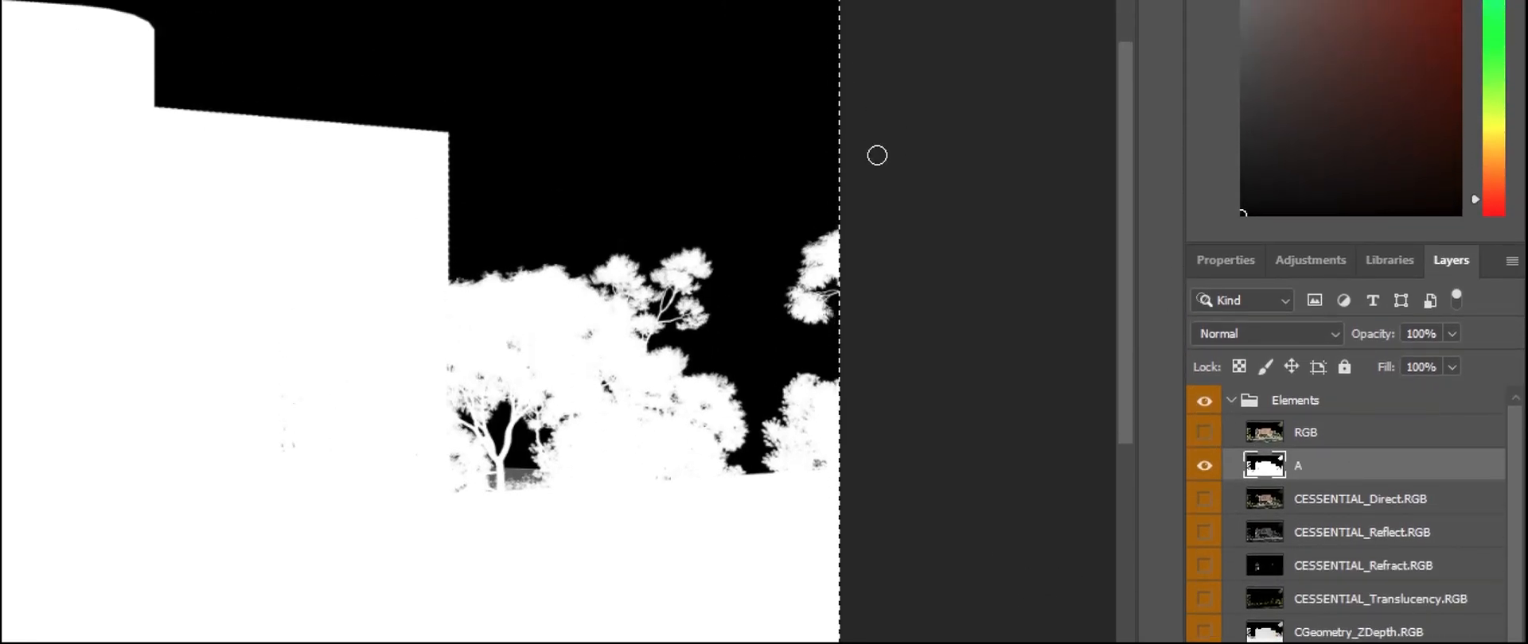
{"action": "key", "text": "ctrl+c"}
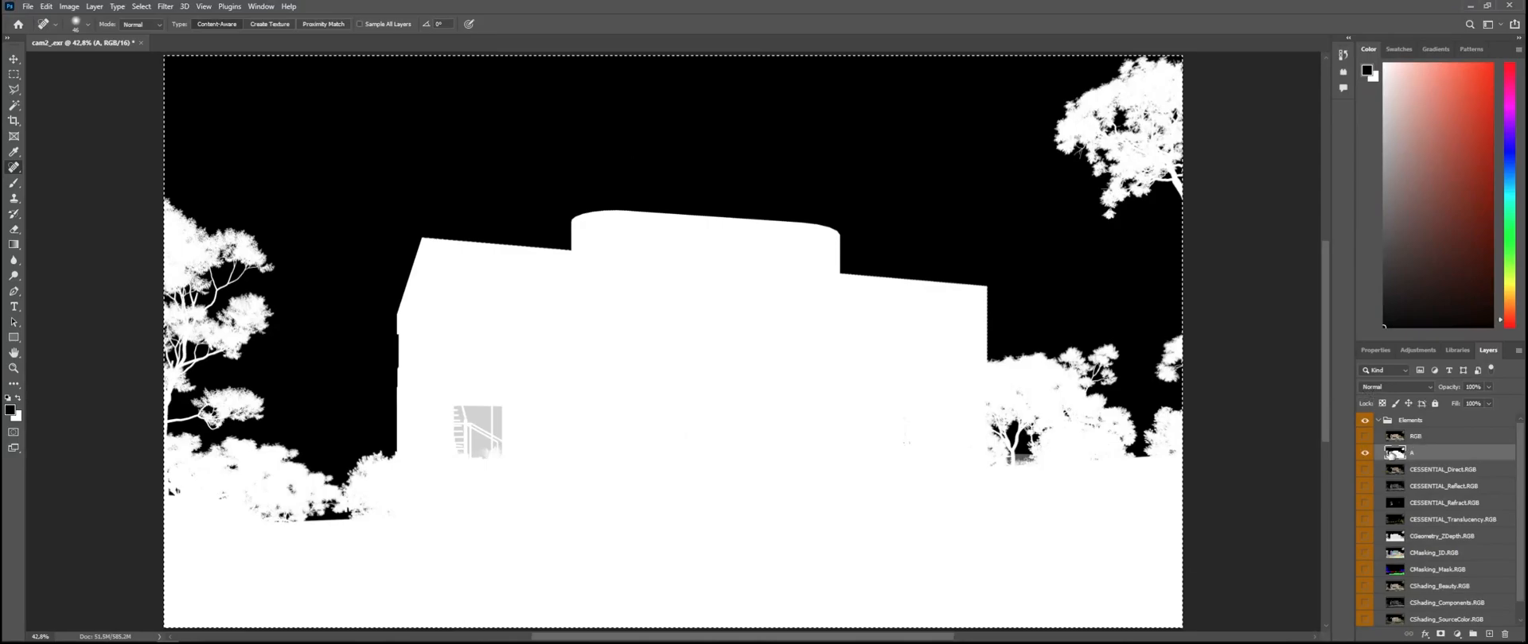
{"action": "left_click", "coordinate": [1366, 451], "text": "alt"}
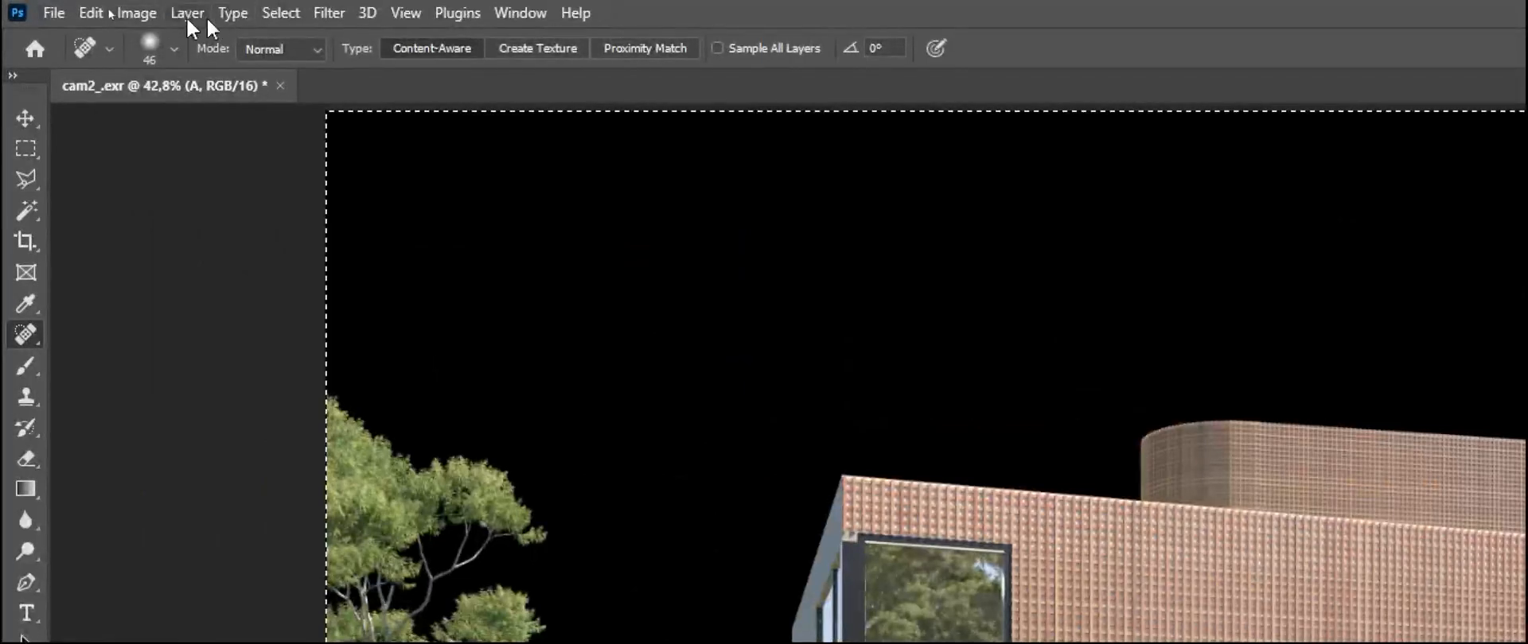
{"action": "left_click", "coordinate": [278, 13]}
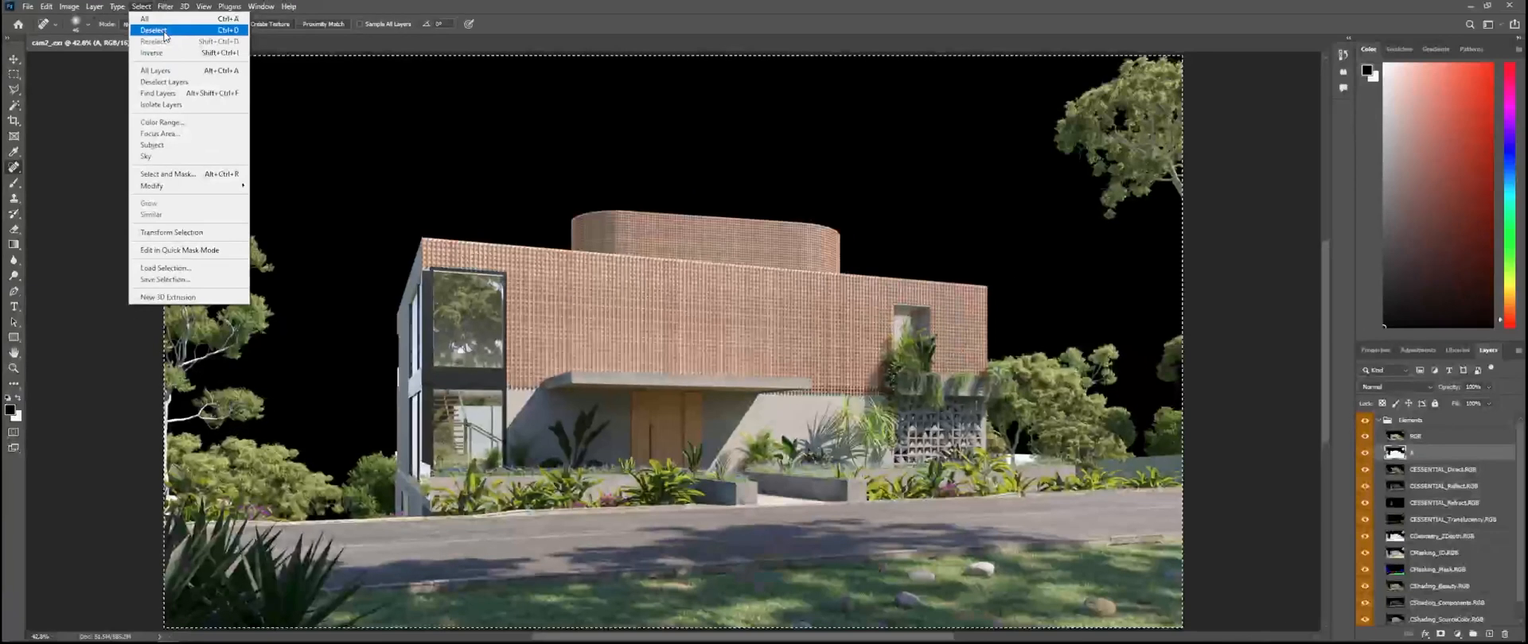
{"action": "left_click", "coordinate": [306, 60]}
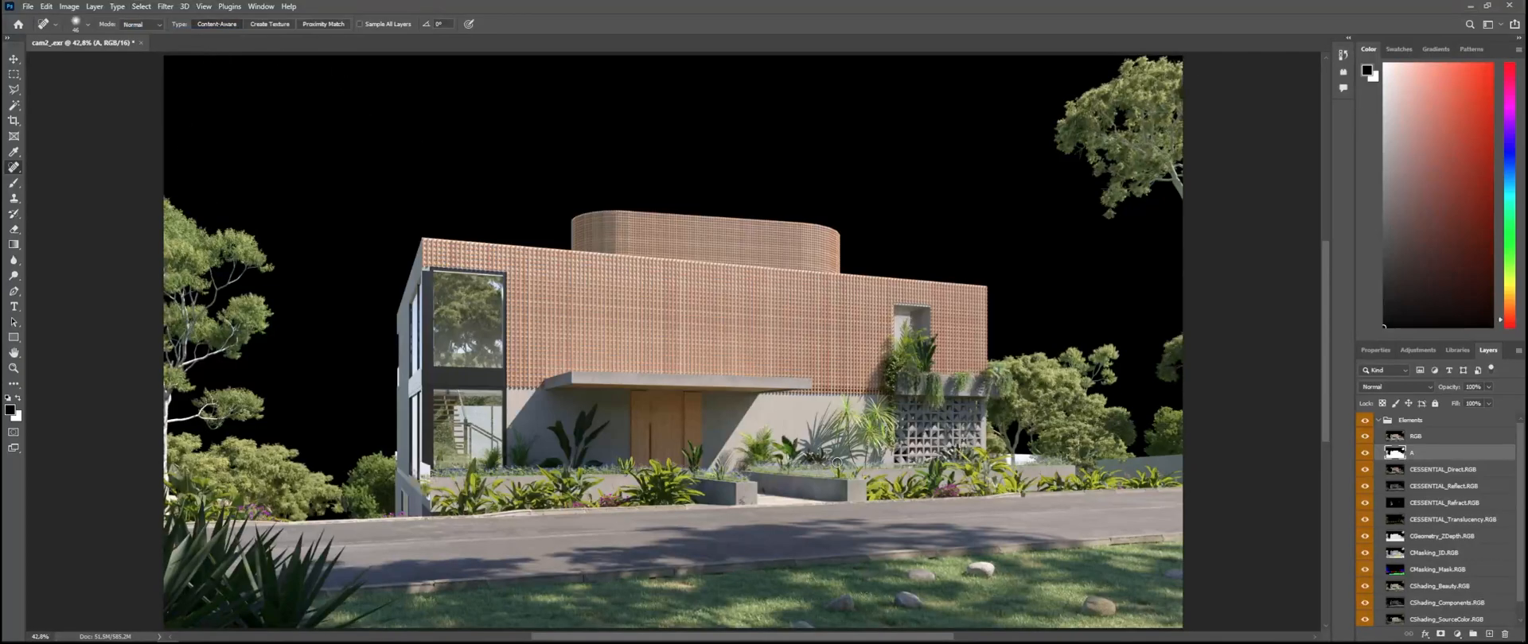
Step: Collapse the Elements group and add a layer mask to it
{"action": "left_click", "coordinate": [1378, 422]}
{"action": "left_click", "coordinate": [1414, 461]}
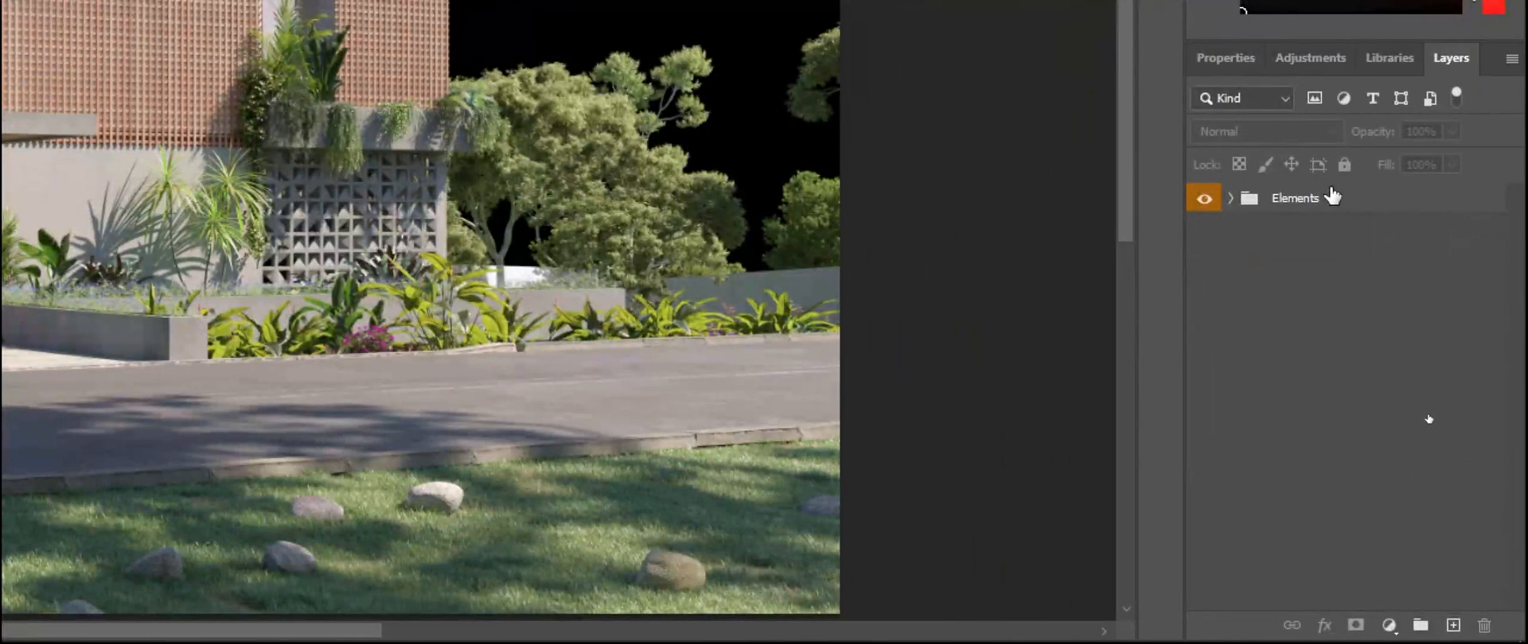
{"action": "left_click", "coordinate": [1331, 198]}
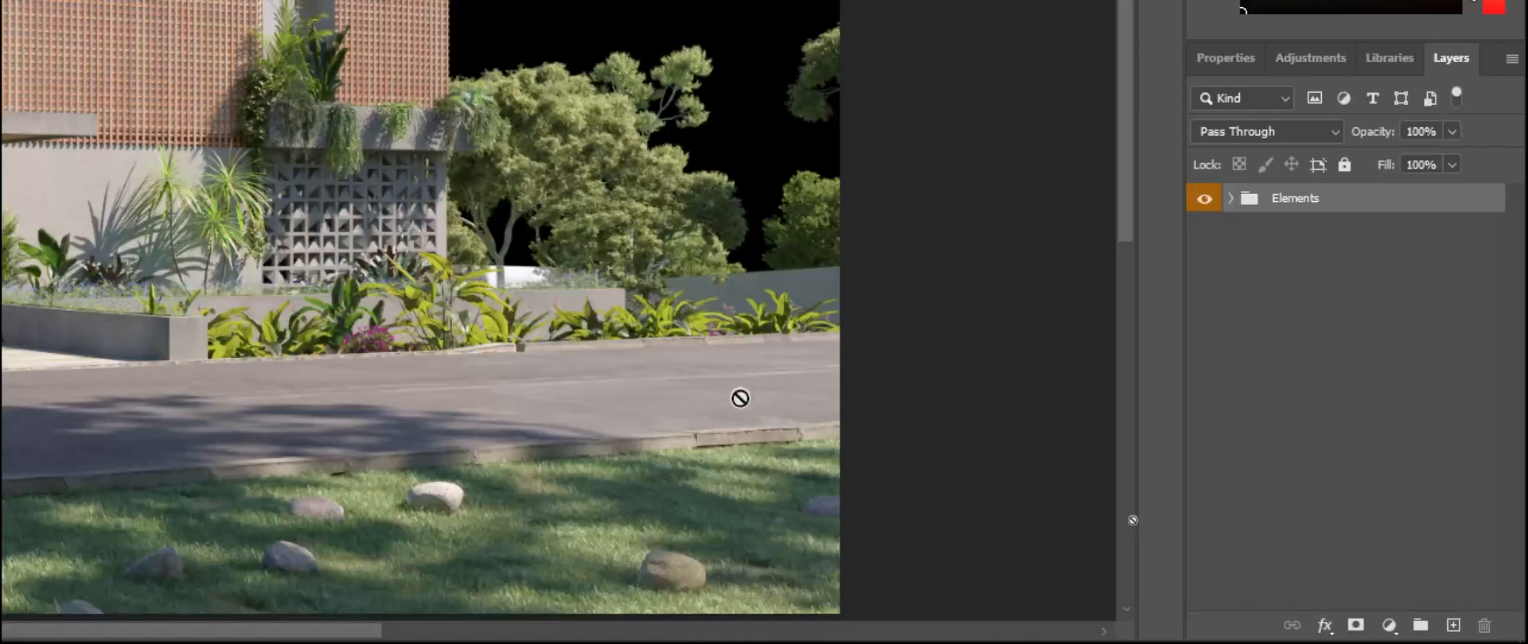
{"action": "left_click", "coordinate": [1355, 625]}
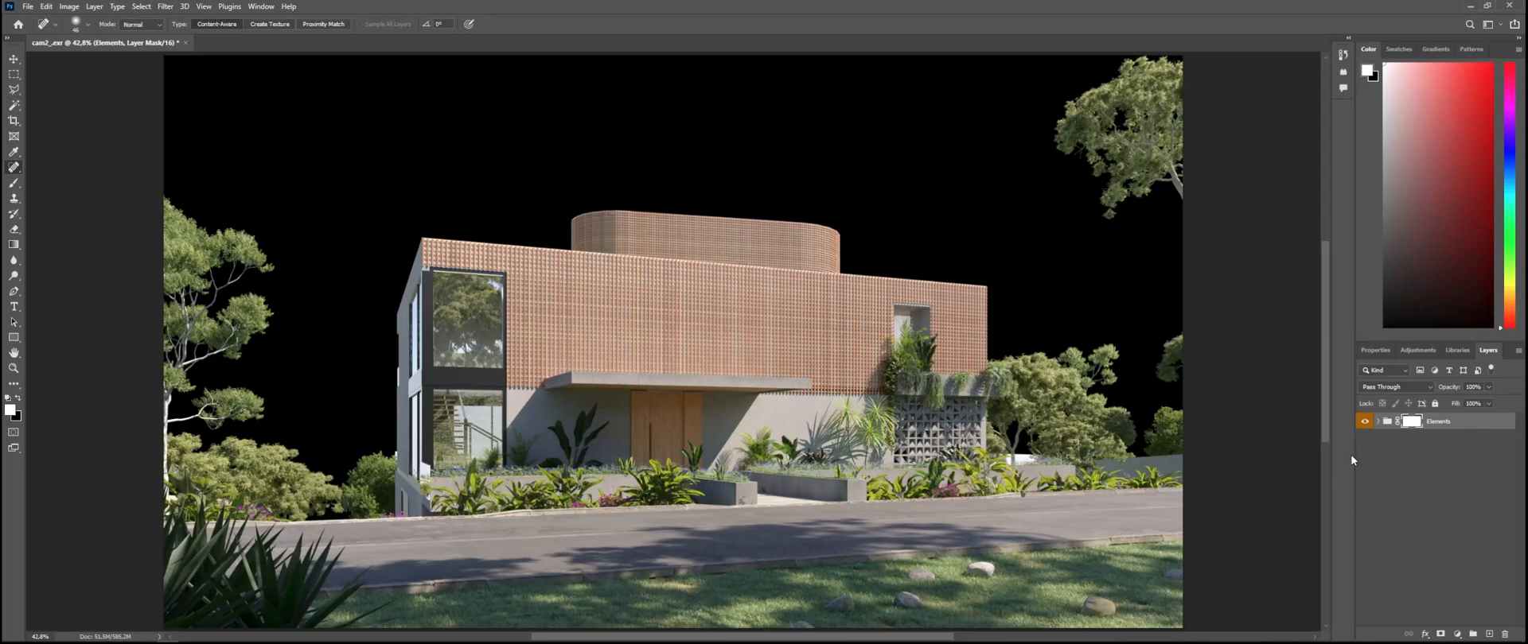
Step: Expand the Elements group and toggle the CESSENTIAL Direct, Reflect, Refract and Translucency layers one by one to check their visibility
{"action": "left_click", "coordinate": [1377, 422]}
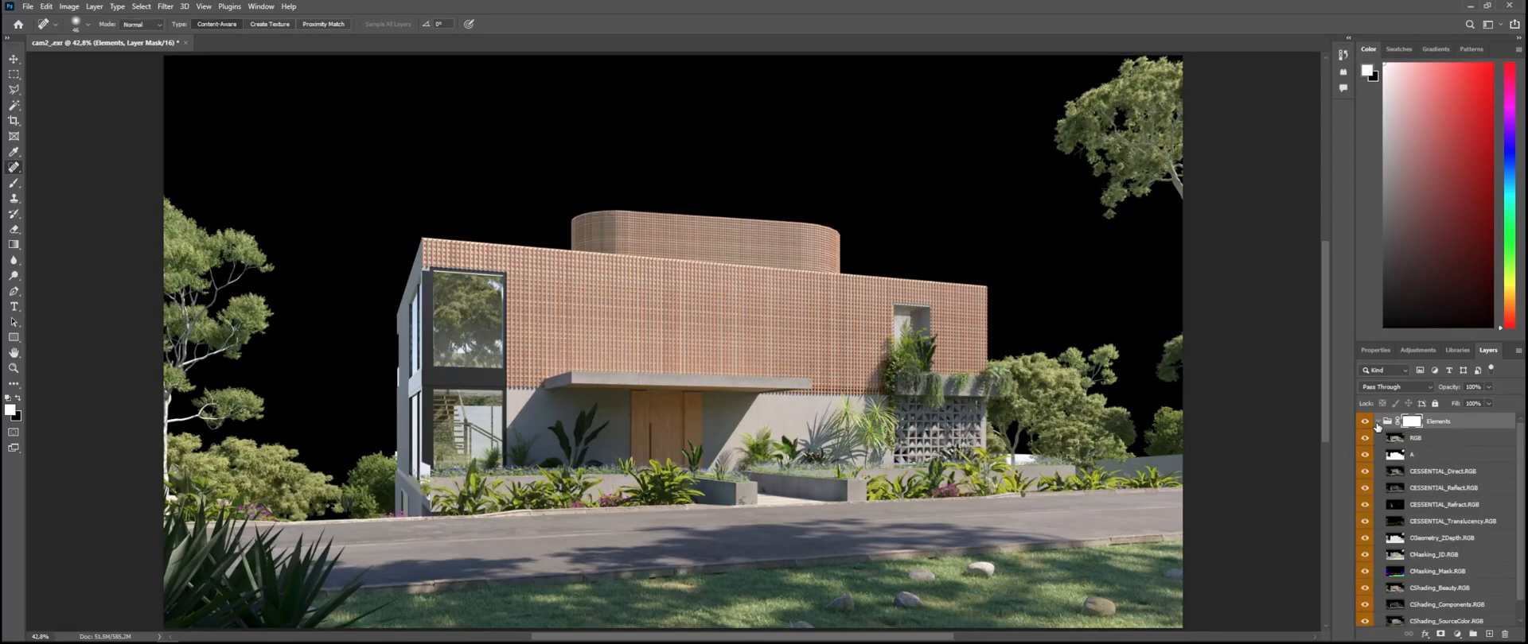
{"action": "left_click", "coordinate": [1363, 473], "text": "alt"}
{"action": "left_click", "coordinate": [1364, 474], "text": "alt"}
{"action": "left_click", "coordinate": [1365, 489], "text": "alt"}
{"action": "left_click", "coordinate": [1365, 489], "text": "alt"}
{"action": "left_click", "coordinate": [1366, 506], "text": "alt"}
{"action": "left_click", "coordinate": [1366, 506], "text": "alt"}
{"action": "left_click", "coordinate": [1366, 522], "text": "alt"}
{"action": "left_click", "coordinate": [1365, 522], "text": "alt"}
Step: Paste the copied alpha image into the Elements group's layer mask, return to the normal image view and deselect
{"action": "left_click", "coordinate": [1413, 422], "text": "alt"}
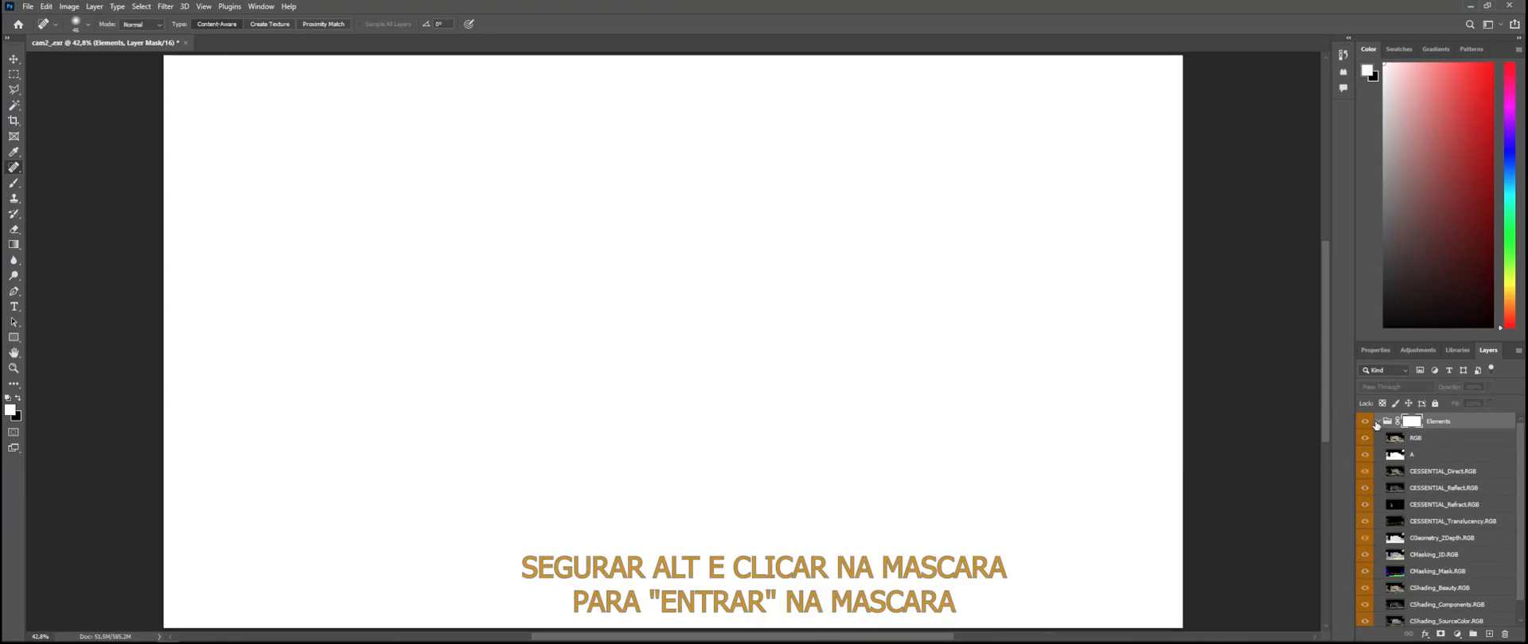
{"action": "left_click", "coordinate": [1381, 425]}
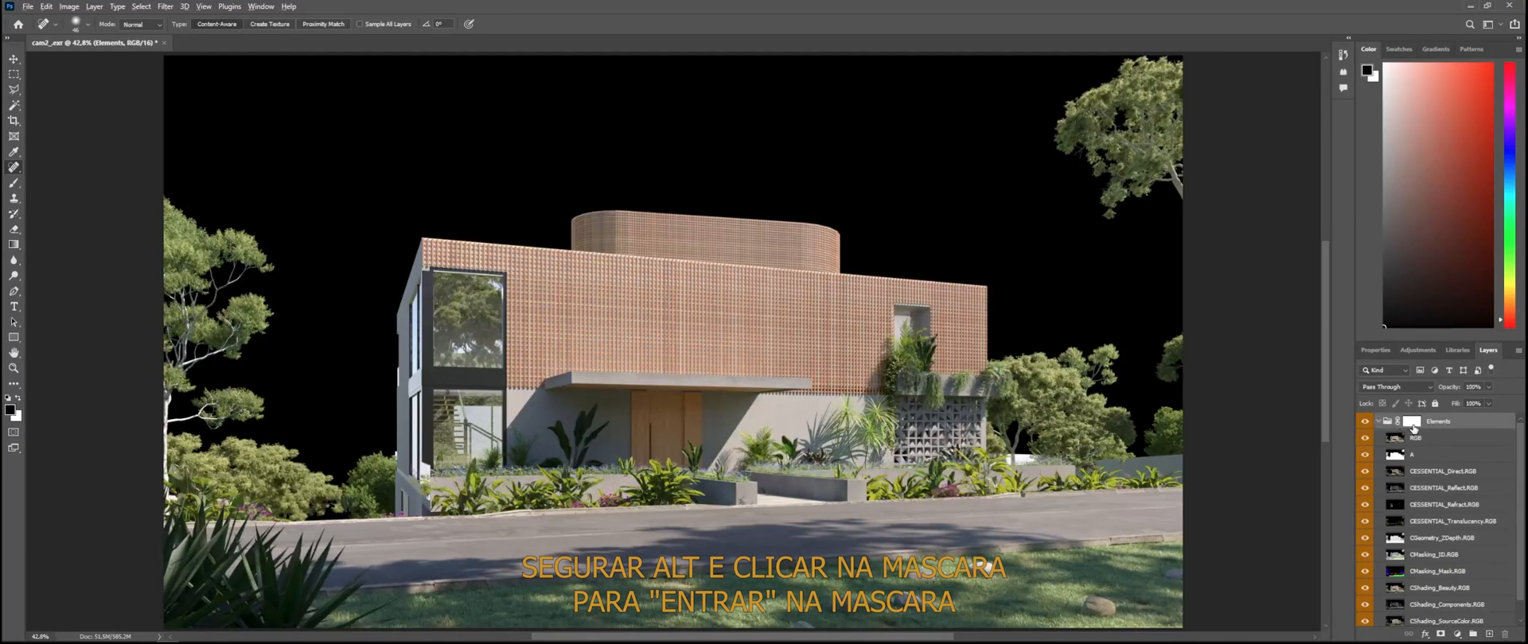
{"action": "left_click", "coordinate": [1413, 423], "text": "alt"}
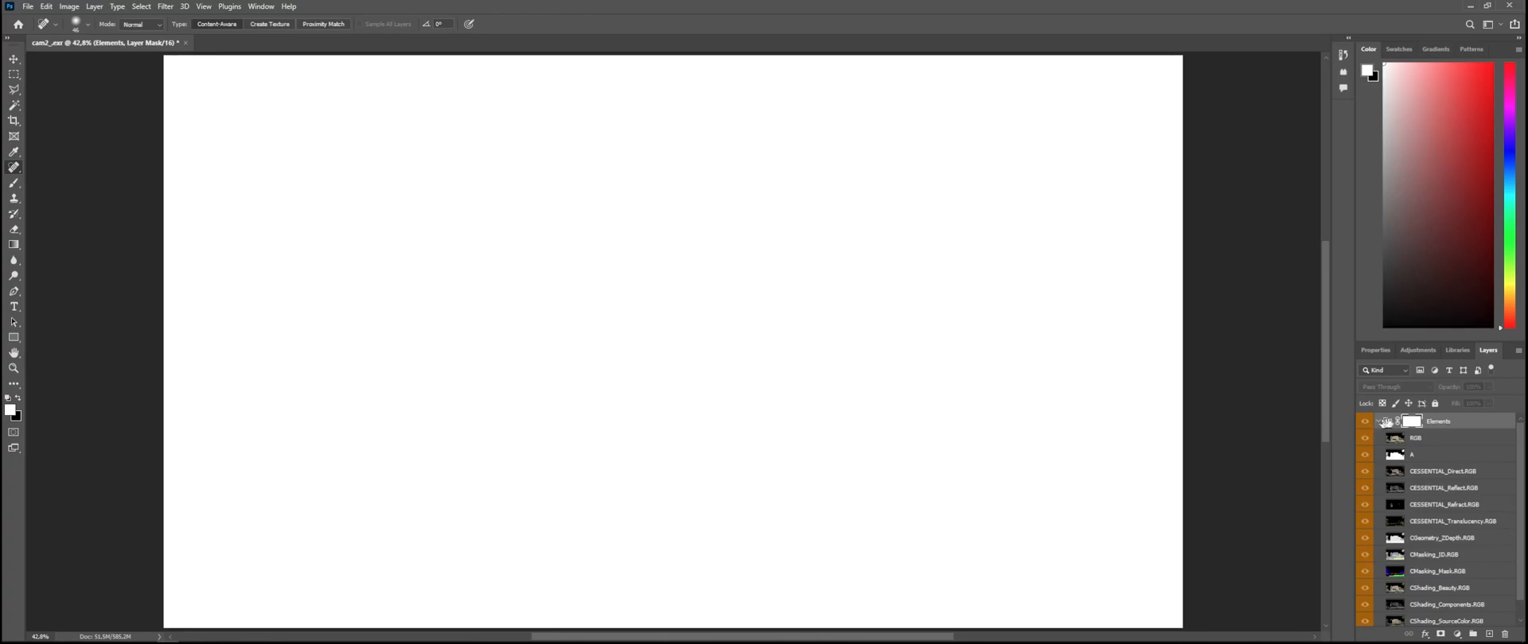
{"action": "left_click", "coordinate": [1414, 422], "text": "ctrl"}
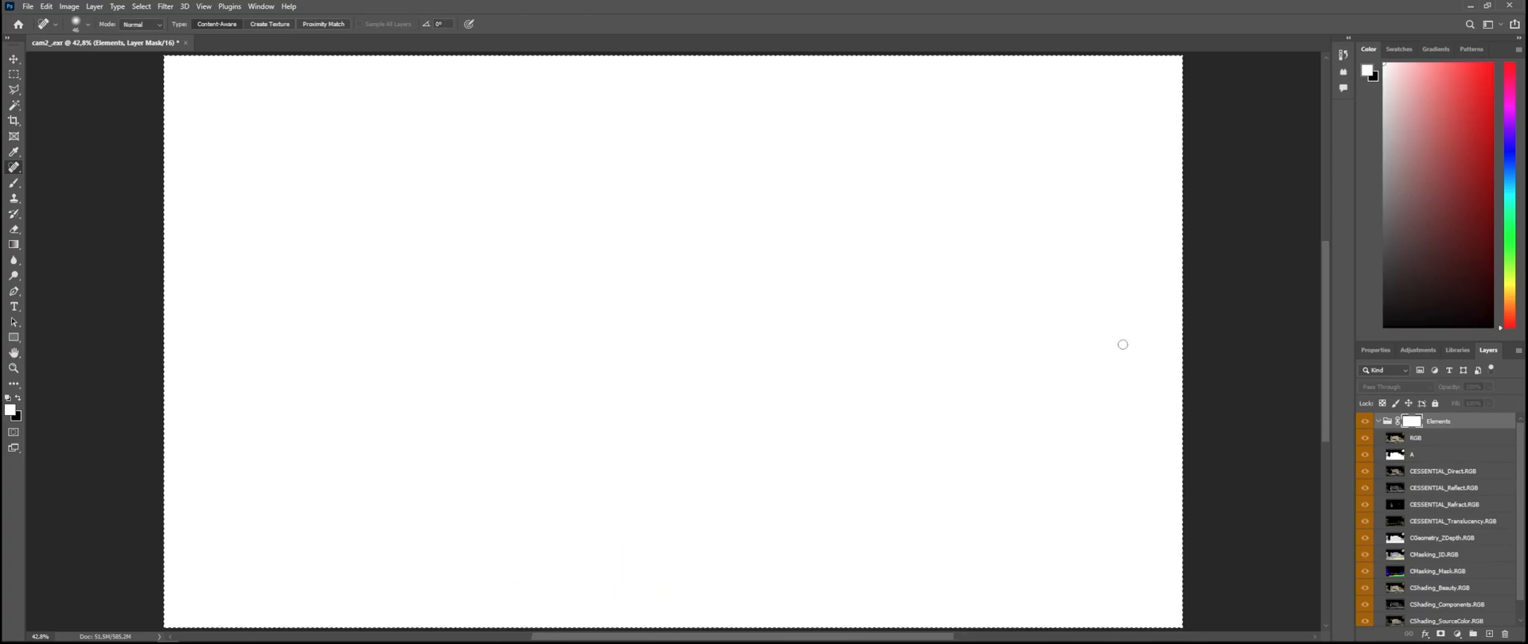
{"action": "key", "text": "ctrl+v"}
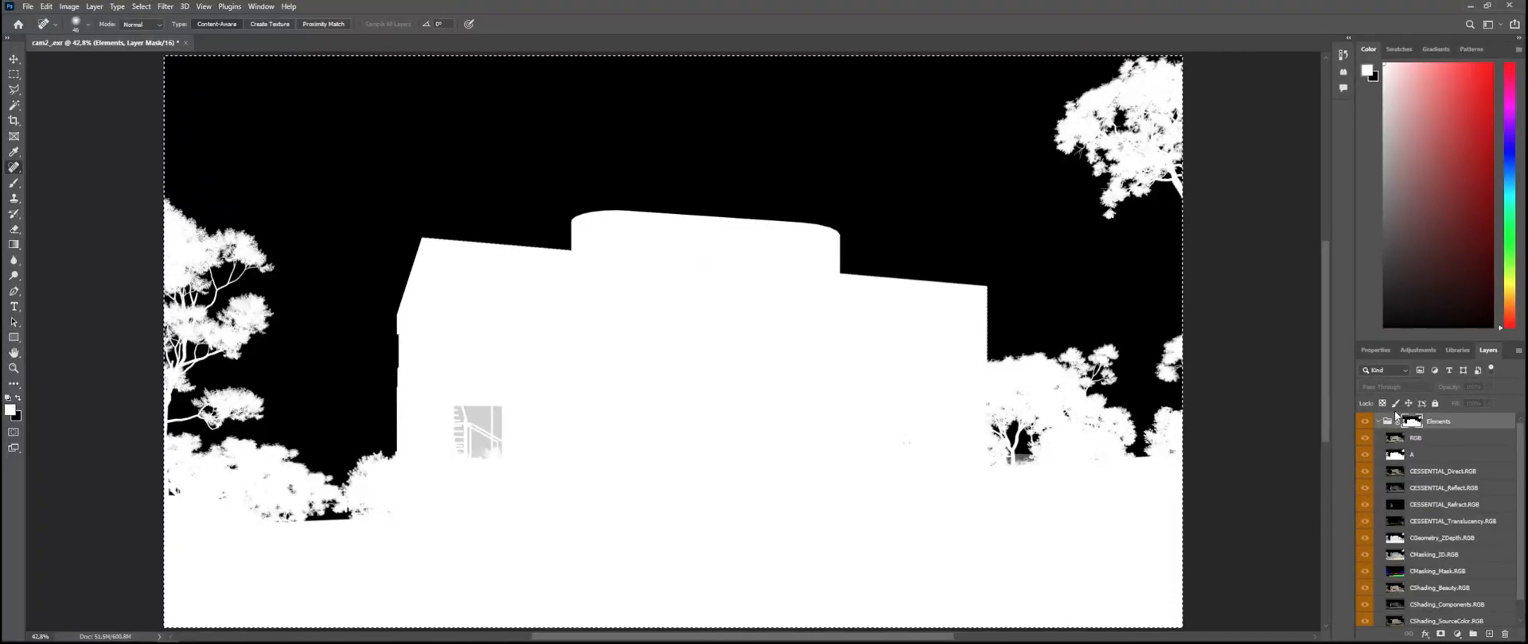
{"action": "left_click", "coordinate": [1414, 423], "text": "alt"}
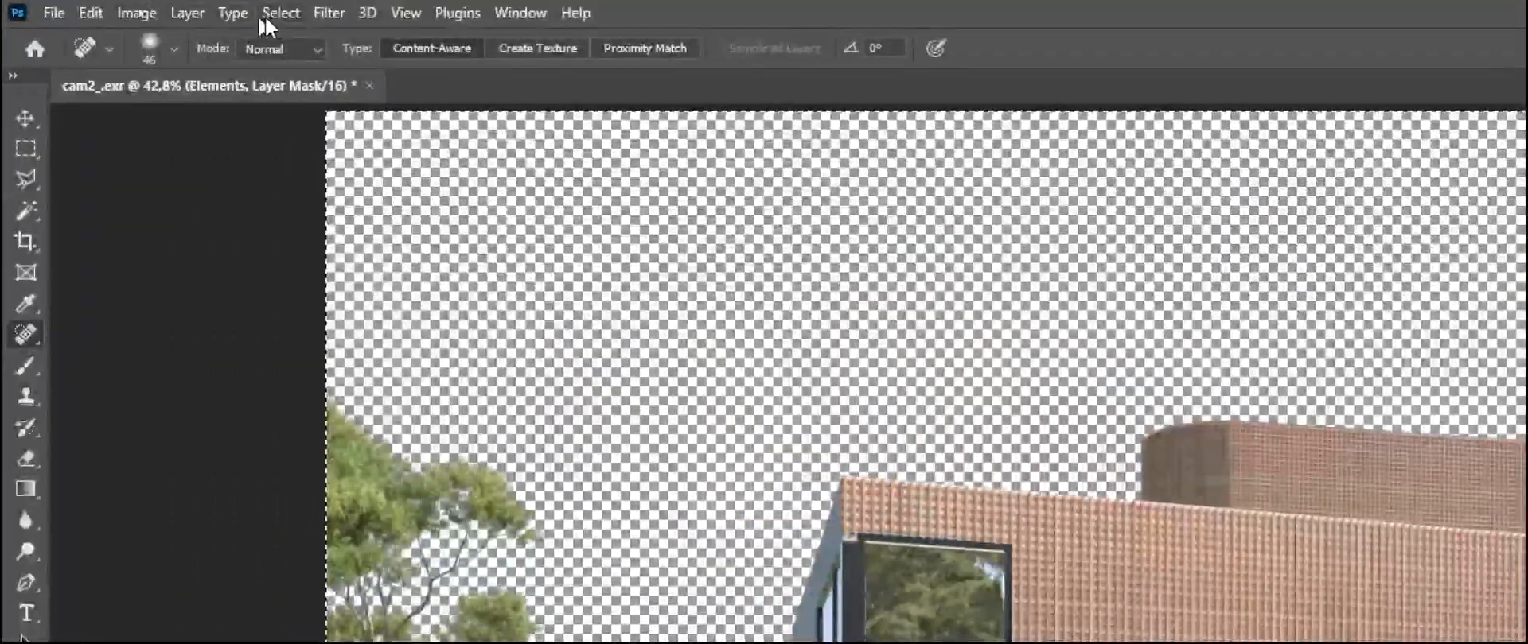
{"action": "left_click", "coordinate": [178, 13]}
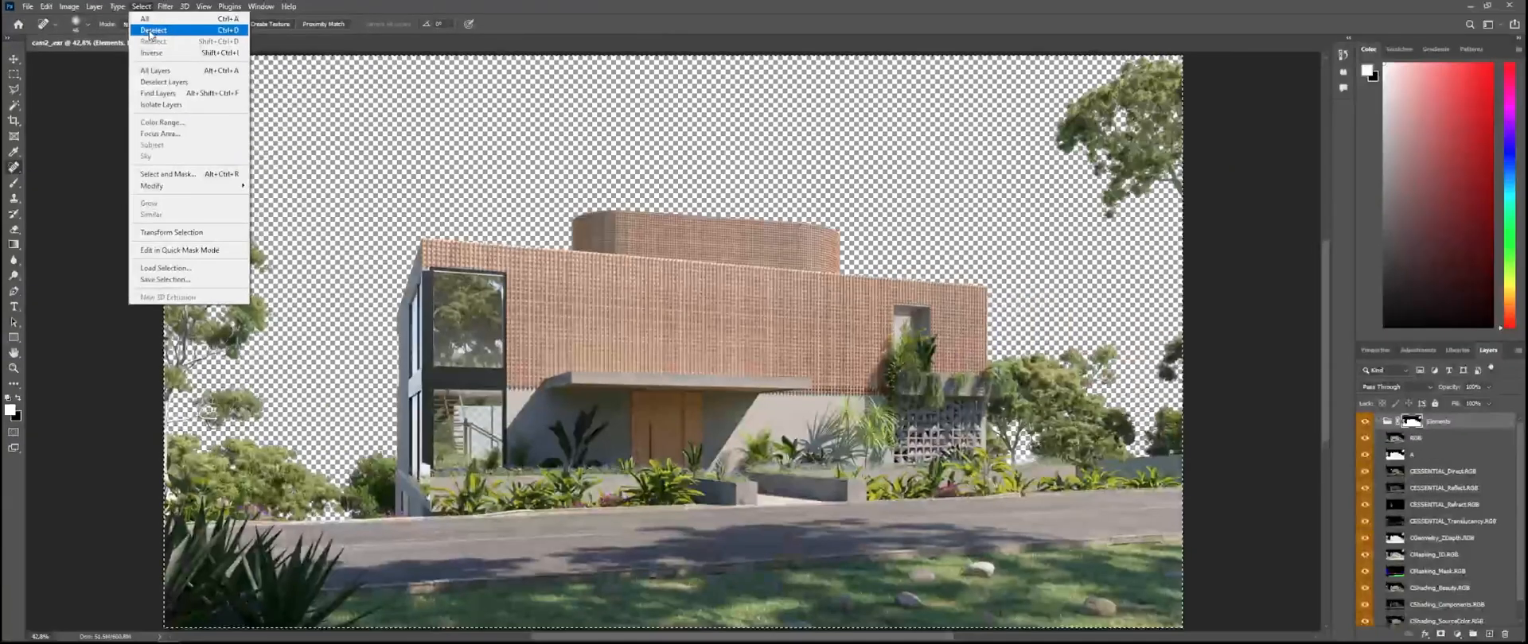
{"action": "left_click", "coordinate": [298, 60]}
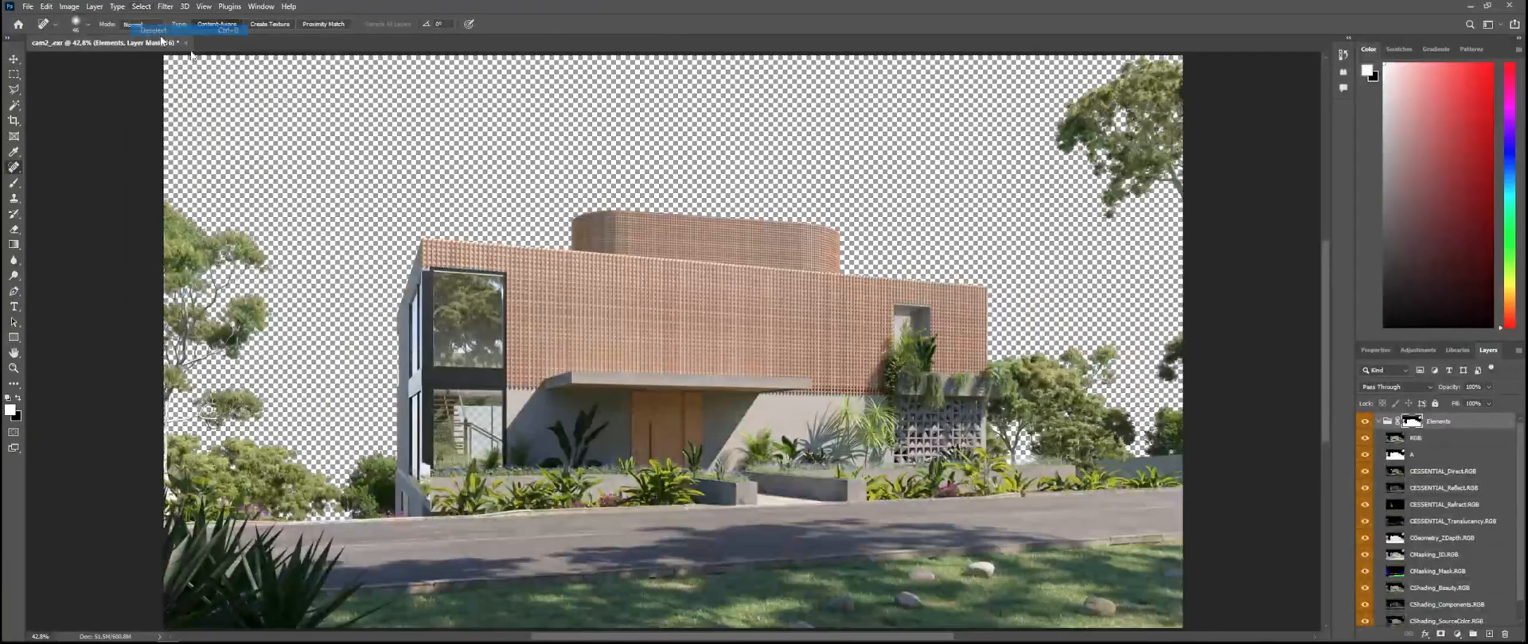
Step: Toggle the CESSENTIAL Direct, Reflect and Refract layers off and on to check the masked group, and collapse the Elements group
{"action": "left_click", "coordinate": [1364, 472]}
{"action": "left_click", "coordinate": [1365, 490]}
{"action": "left_click", "coordinate": [1366, 507]}
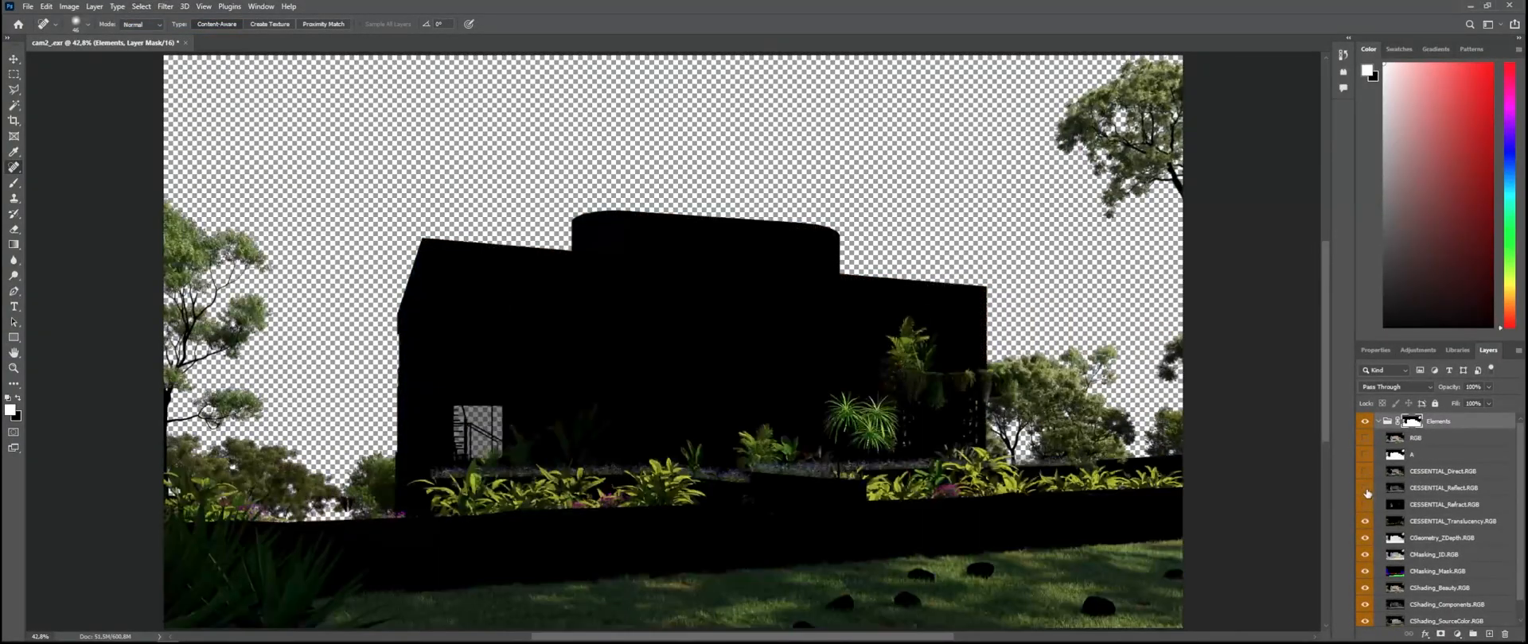
{"action": "left_click", "coordinate": [1366, 490]}
{"action": "left_click", "coordinate": [1368, 507]}
{"action": "left_click", "coordinate": [1364, 472]}
{"action": "left_click", "coordinate": [1378, 422]}
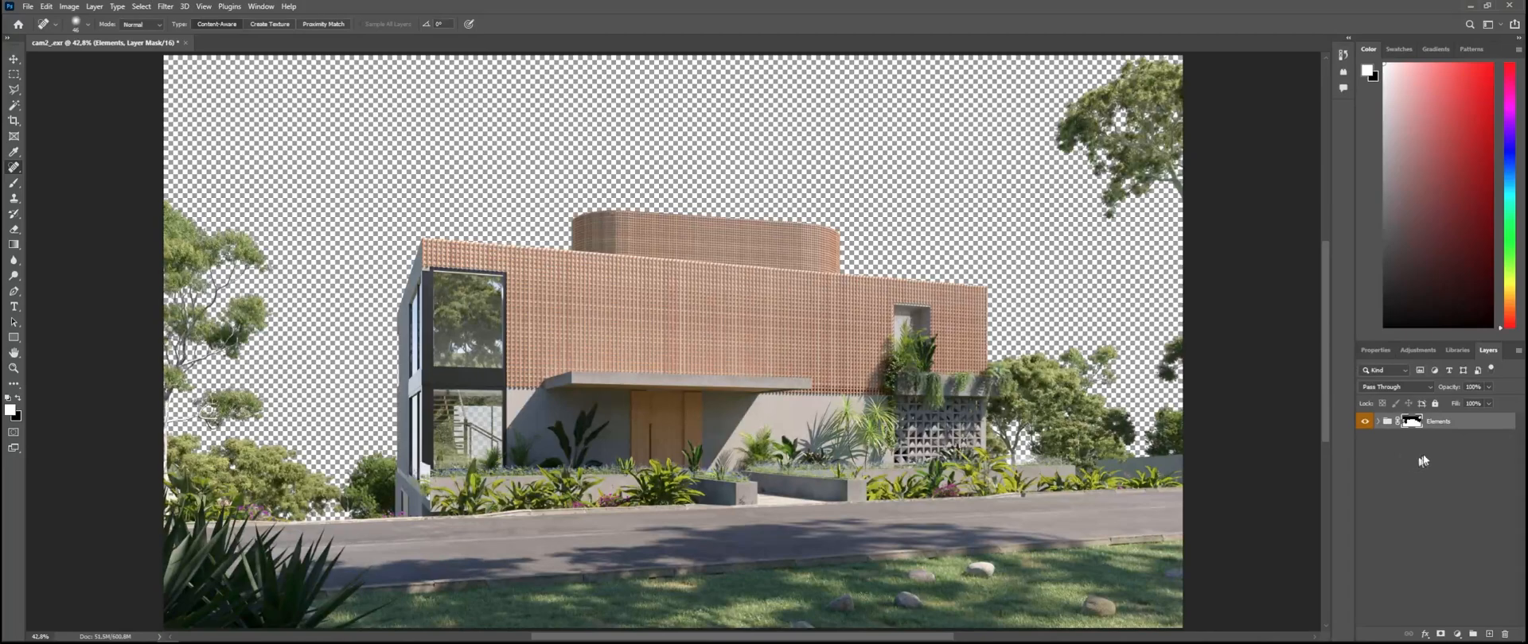
Step: Merge all visible layers into a new layer above the Elements group, keeping the originals
{"action": "left_click", "coordinate": [1471, 453]}
{"action": "left_click", "coordinate": [1472, 427]}
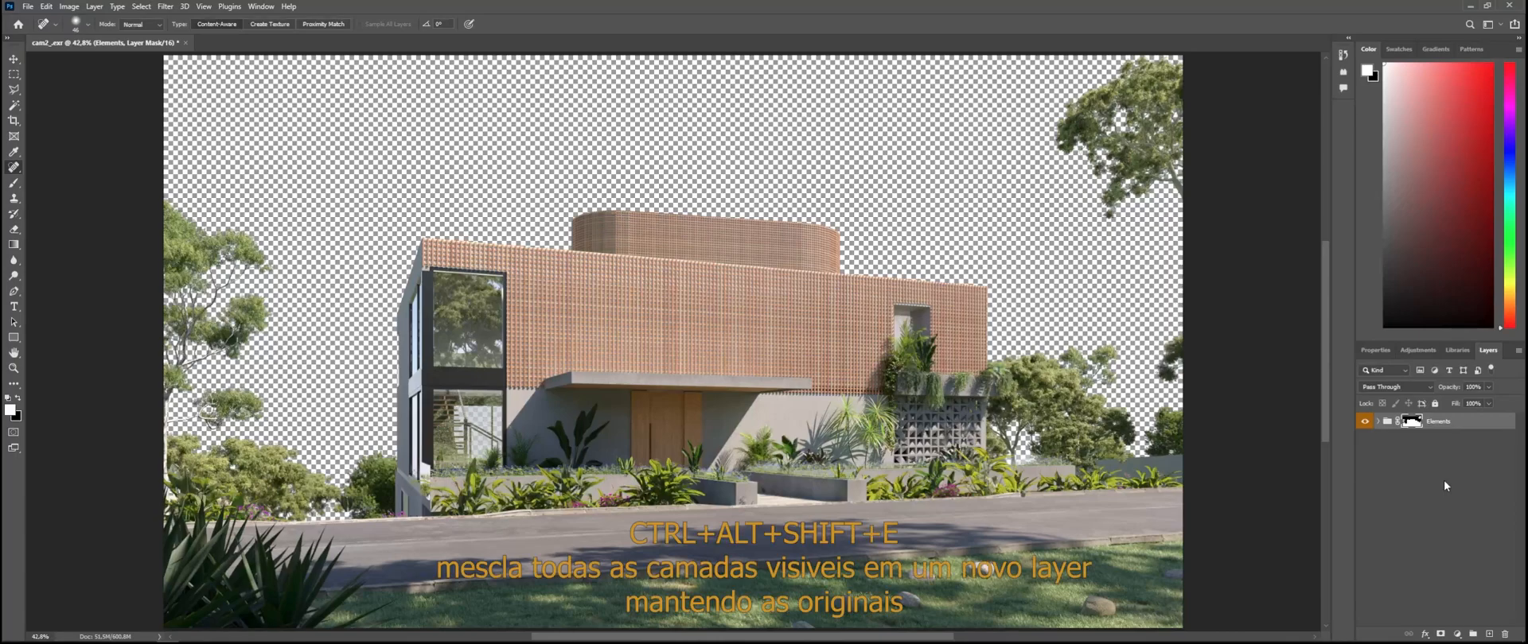
{"action": "key", "text": "ctrl+alt+shift+e"}
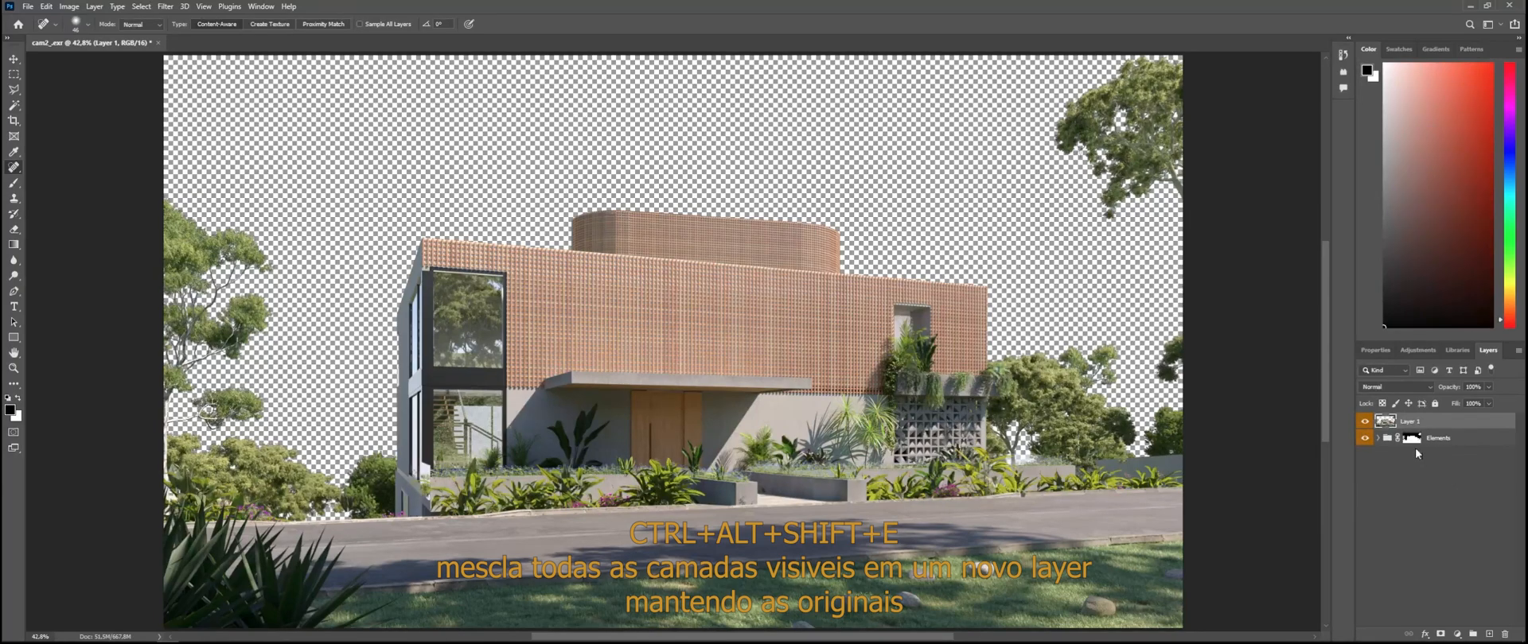
Step: Hide the merged layer and look through the original layers in the Elements group, leaving the group collapsed
{"action": "left_click", "coordinate": [1366, 422]}
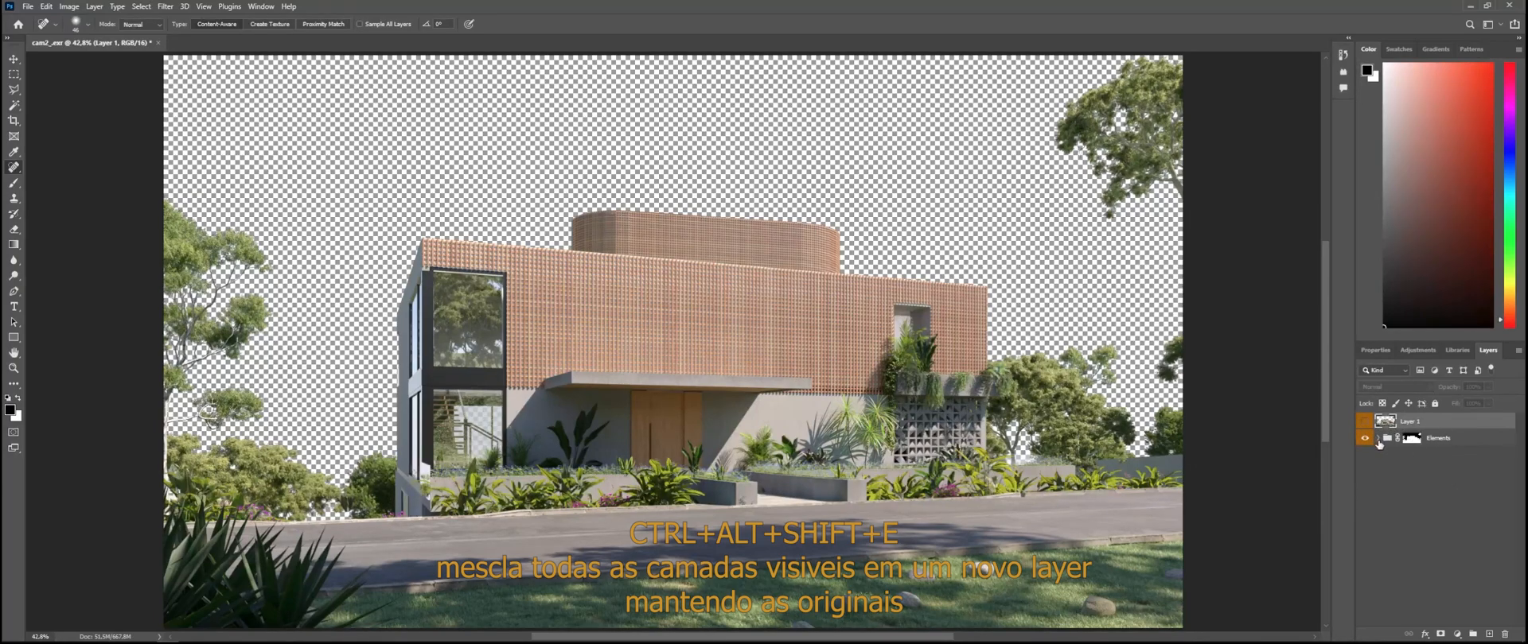
{"action": "left_click", "coordinate": [1378, 438]}
{"action": "scroll", "coordinate": [1425, 587], "scroll_direction": "down", "scroll_amount": 1}
{"action": "scroll", "coordinate": [1426, 588], "scroll_direction": "up", "scroll_amount": 2}
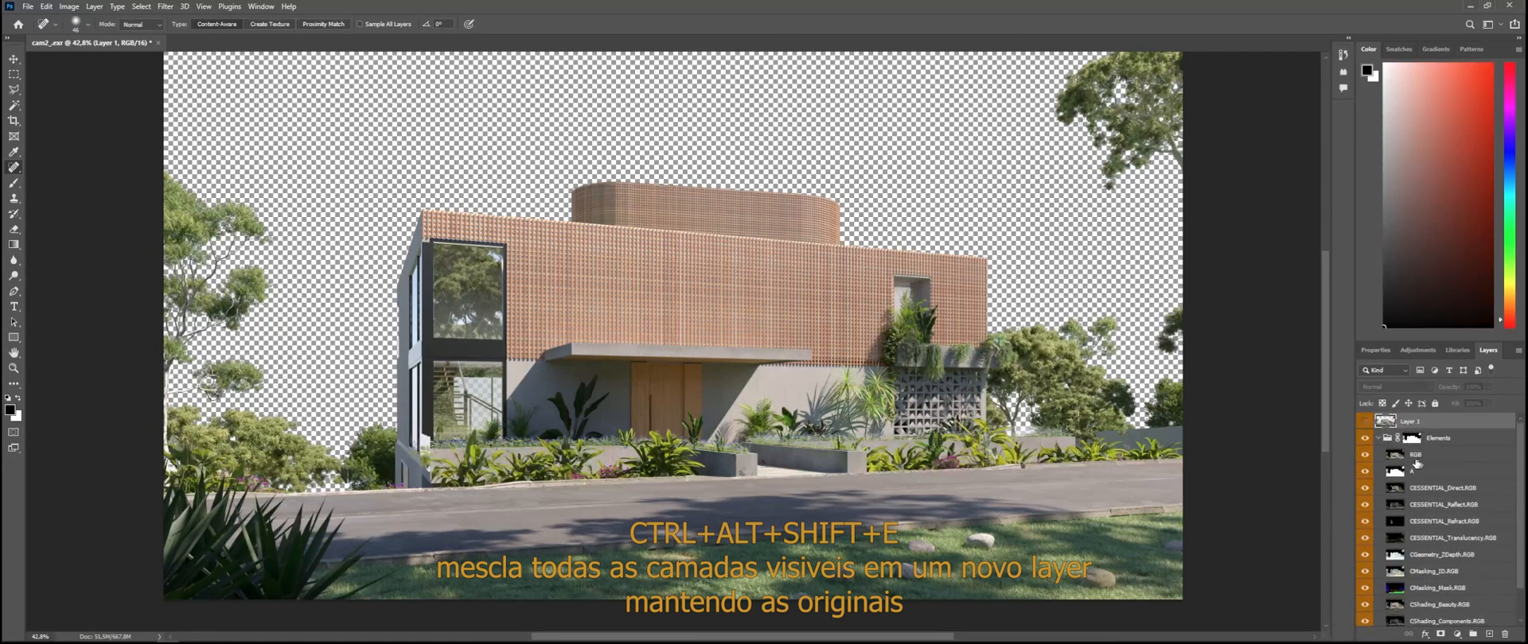
{"action": "left_click", "coordinate": [1378, 438]}
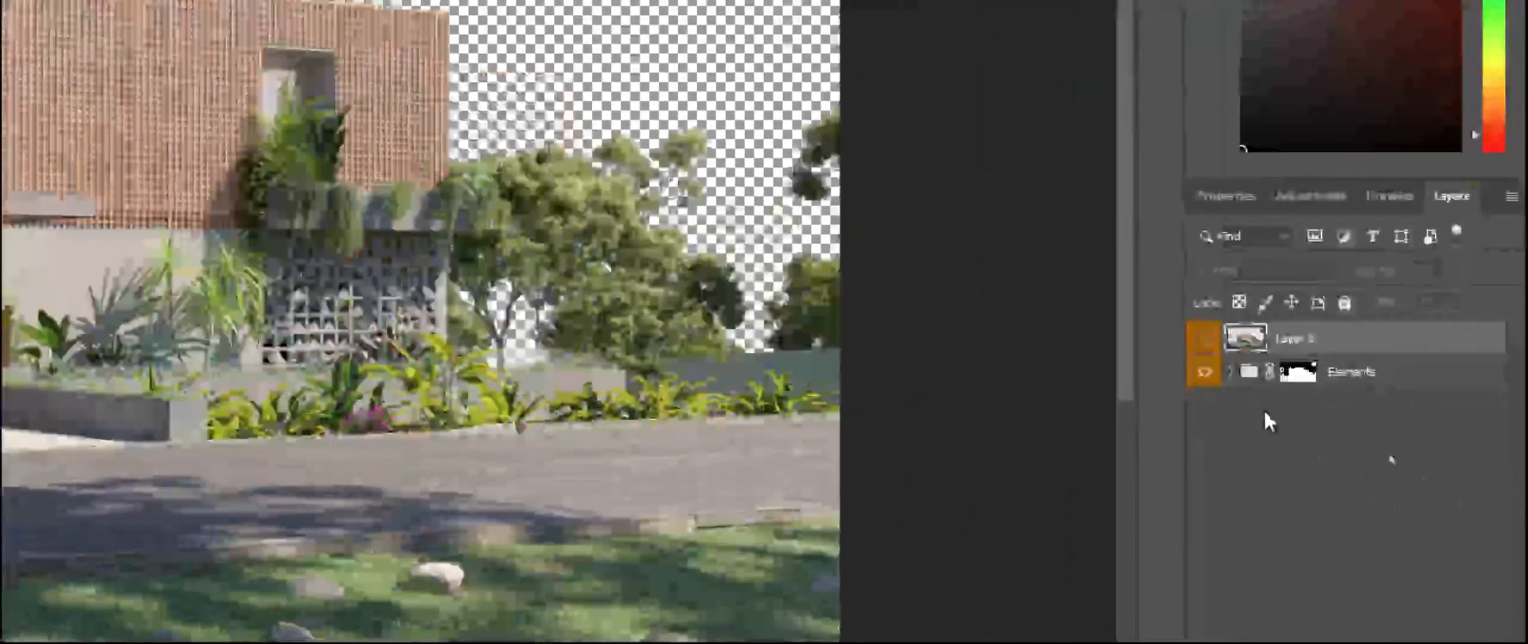
Step: Hide and fully lock the Elements group, show the merged Layer 1 and clear the layer selection
{"action": "left_click", "coordinate": [1203, 372]}
{"action": "left_click", "coordinate": [1362, 375]}
{"action": "left_click", "coordinate": [1344, 303]}
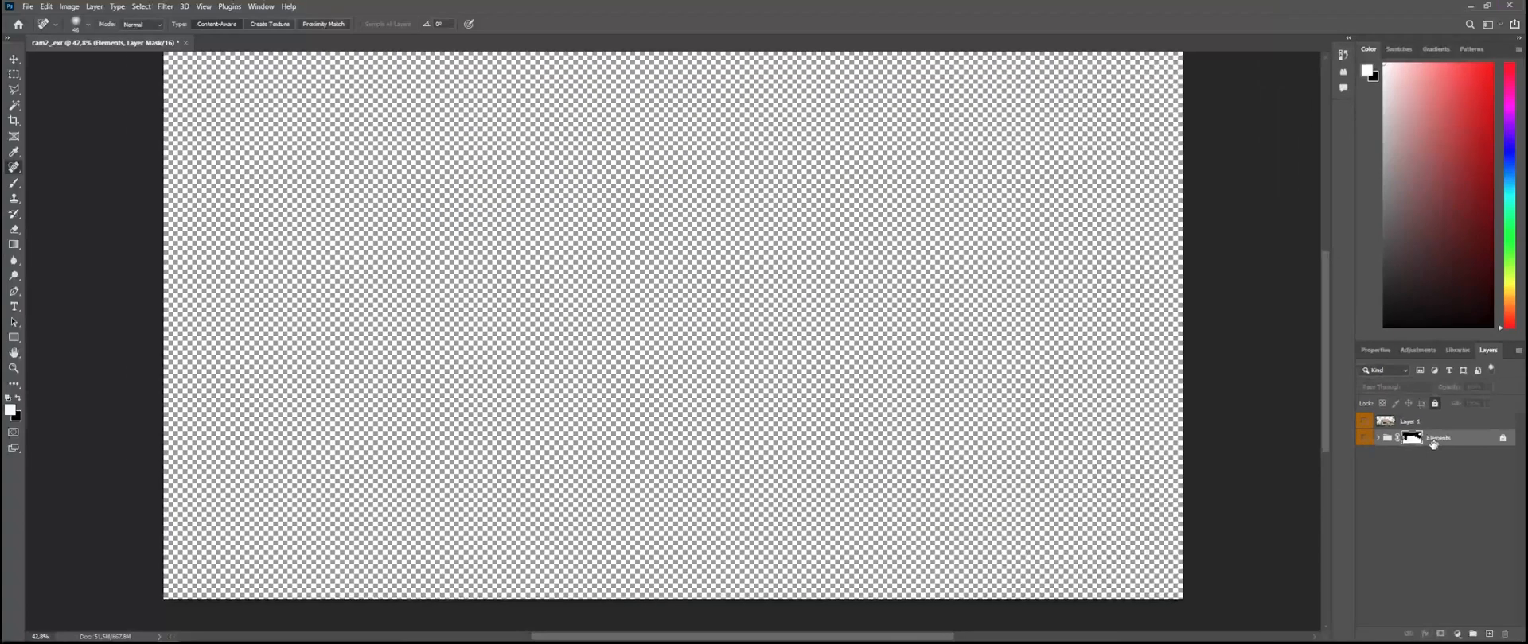
{"action": "left_click", "coordinate": [1203, 338]}
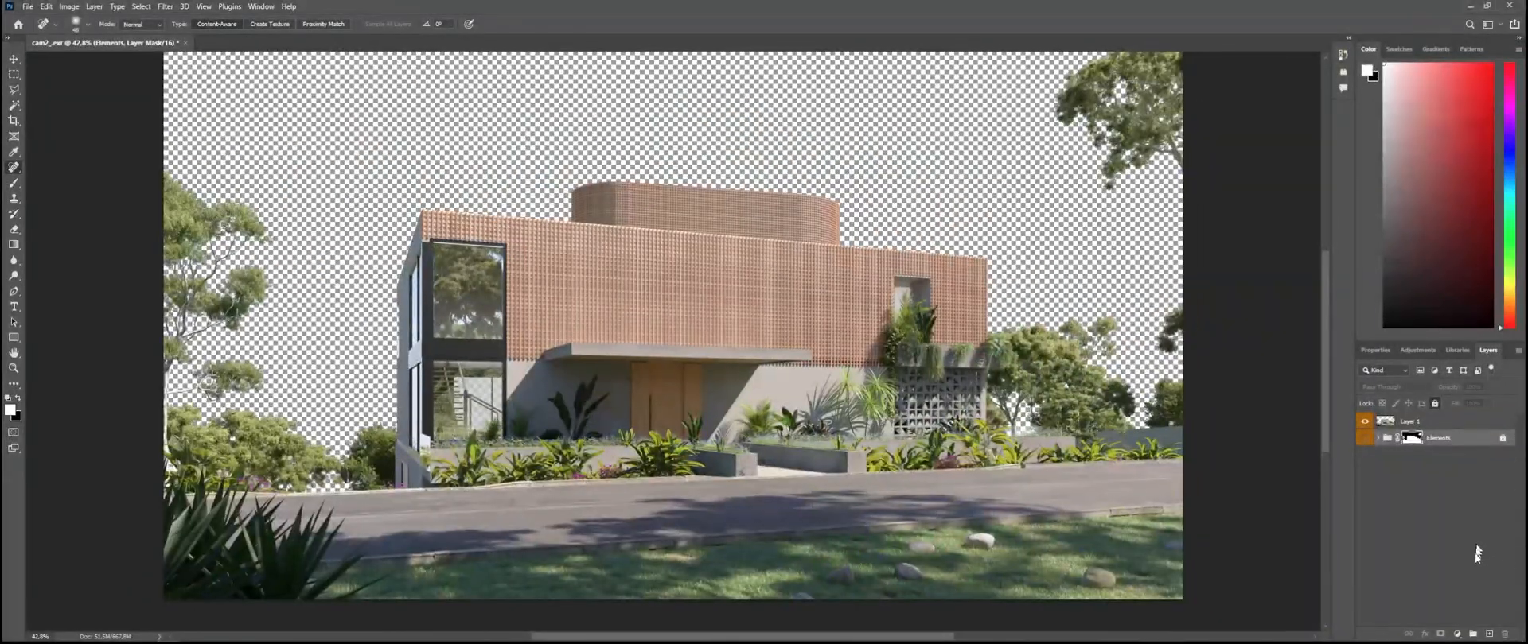
{"action": "left_click", "coordinate": [1455, 561]}
Step: Switch to the Tutorial folder and open the sky image BG.jpg in Photoshop as a separate document
{"action": "key", "text": "alt+Tab"}
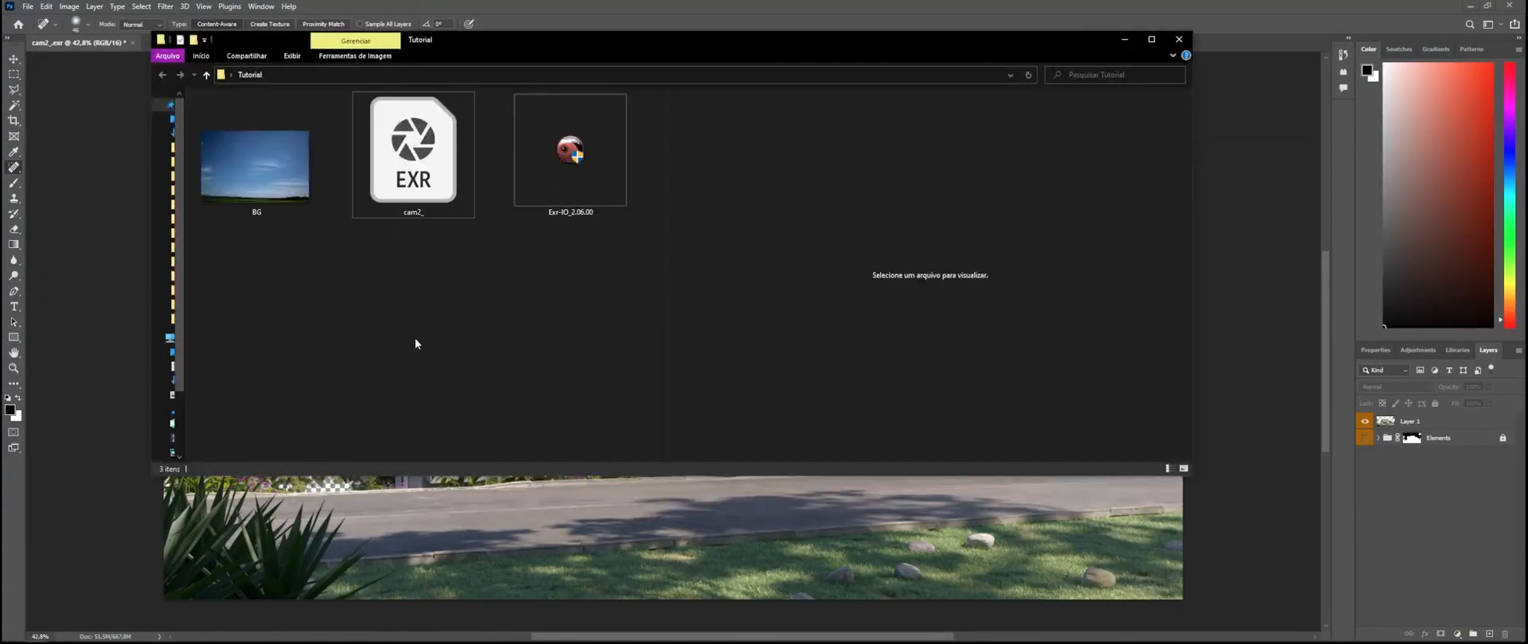
{"action": "left_click_drag", "start_coordinate": [256, 168], "coordinate": [238, 50]}
{"action": "key", "text": "alt+Tab"}
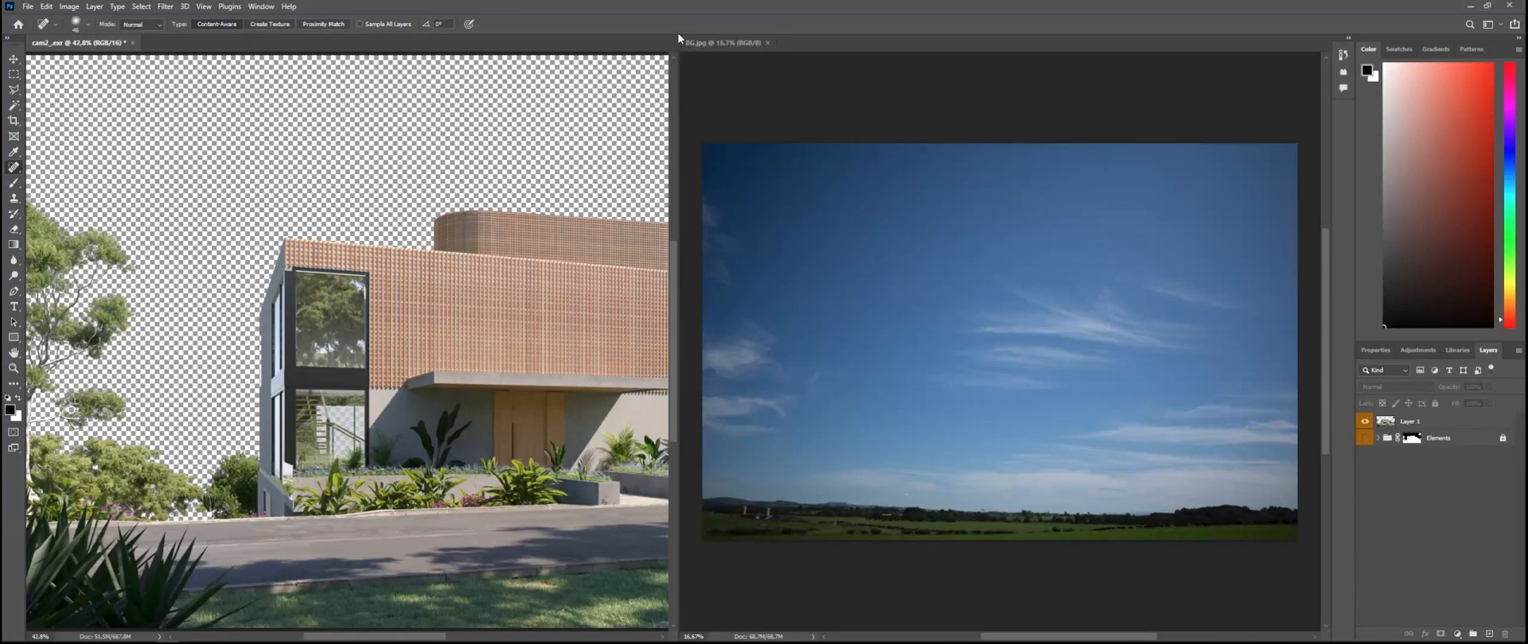
Step: Consolidate all open documents into tabs and bring BG.jpg to the front
{"action": "left_click", "coordinate": [183, 6]}
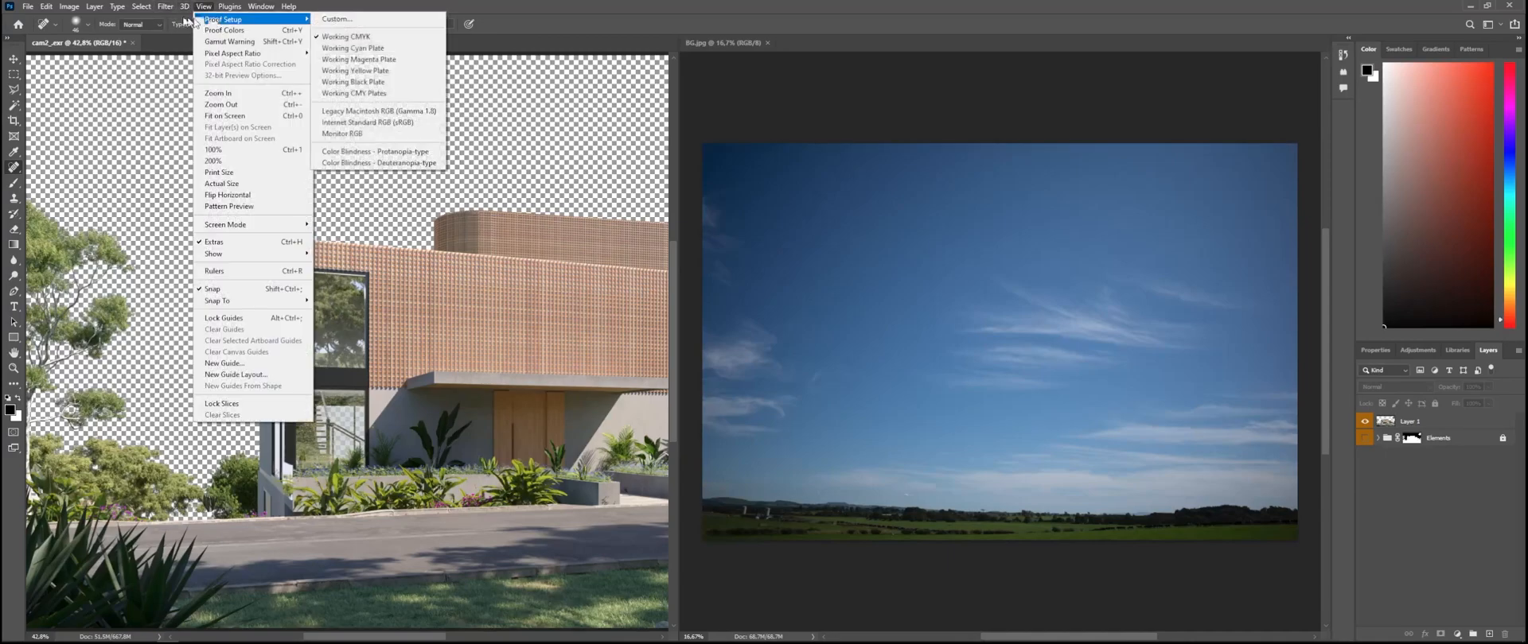
{"action": "mouse_move", "coordinate": [302, 18]}
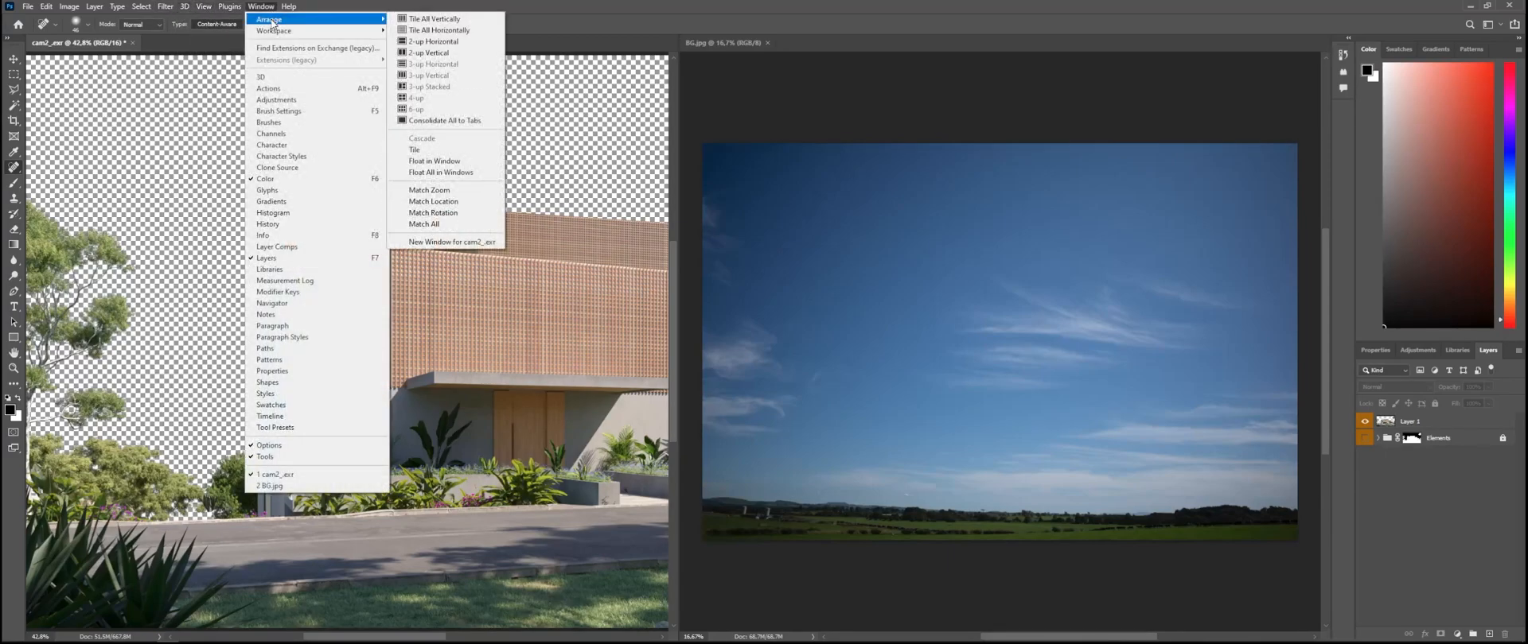
{"action": "left_click", "coordinate": [472, 122]}
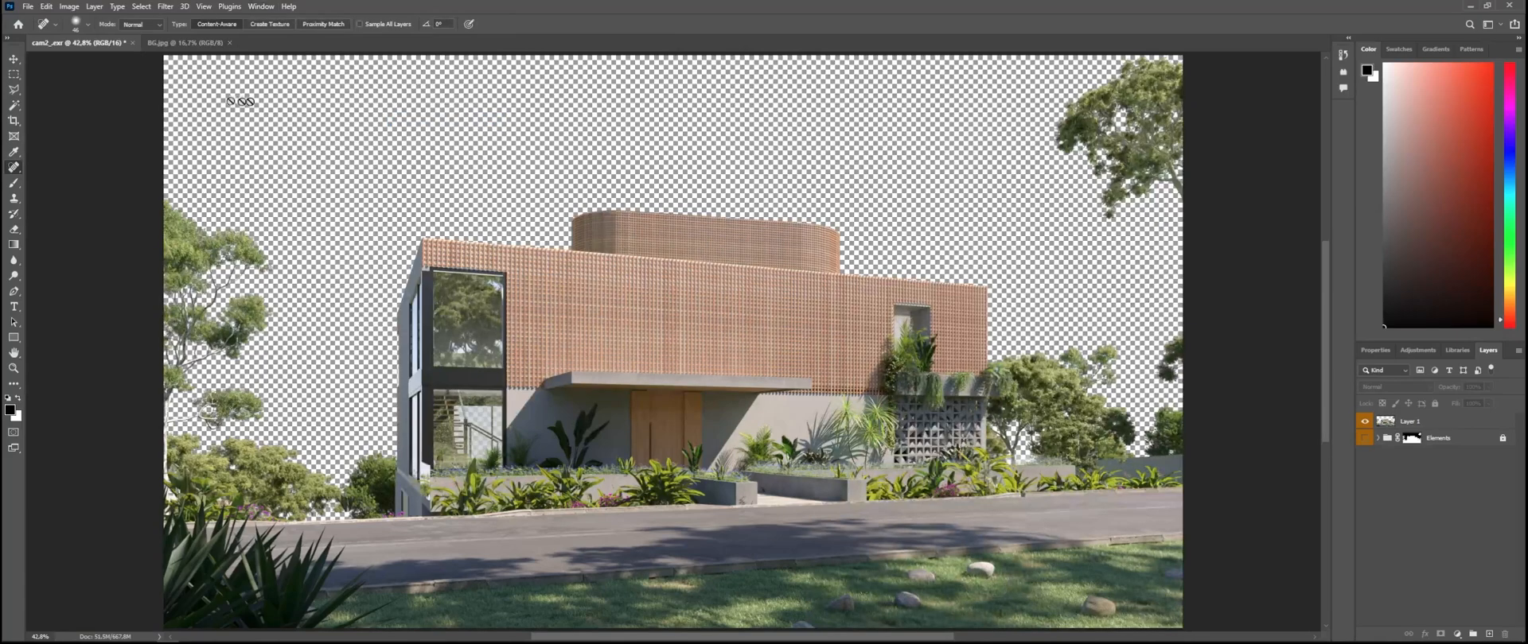
{"action": "left_click", "coordinate": [164, 44]}
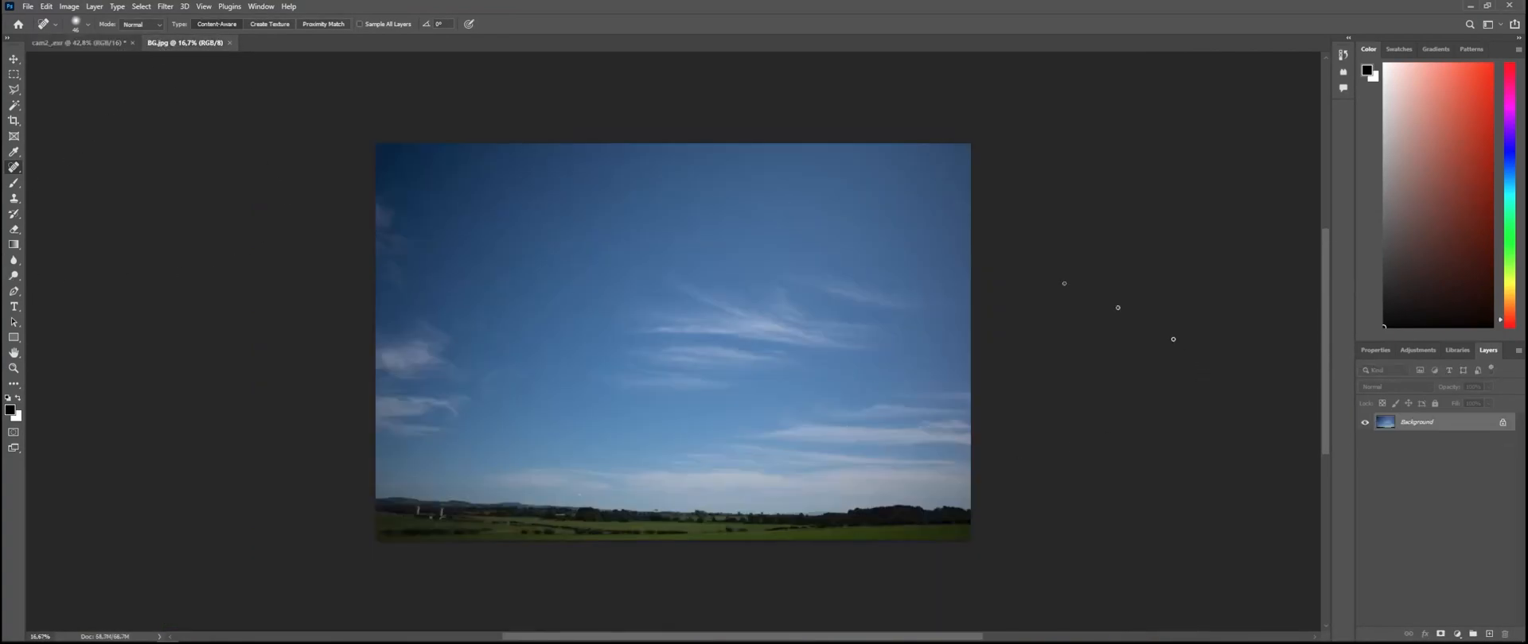
Step: Close the BG.jpg document and place BG.jpg from the Tutorial folder directly into the render document
{"action": "left_click", "coordinate": [229, 43]}
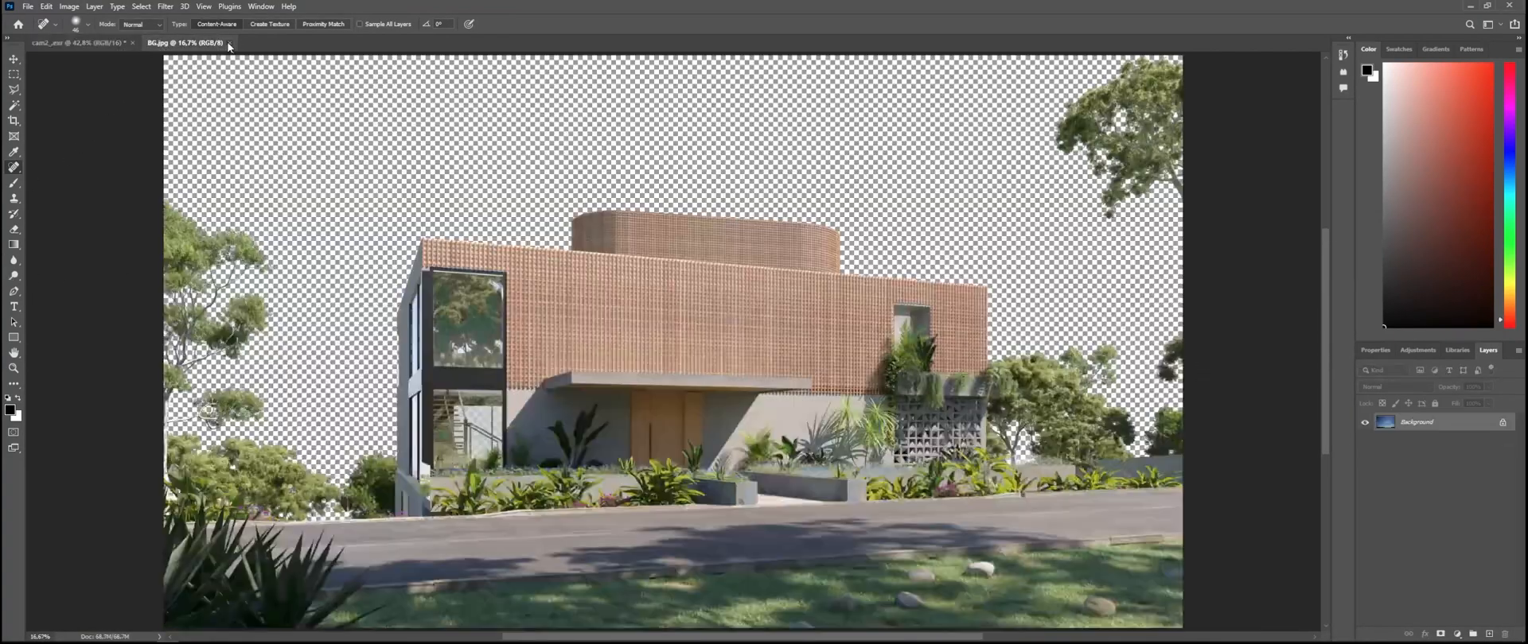
{"action": "key", "text": "alt+Tab"}
{"action": "left_click", "coordinate": [477, 274]}
{"action": "left_click_drag", "start_coordinate": [250, 131], "coordinate": [709, 461]}
{"action": "key", "text": "alt+Tab"}
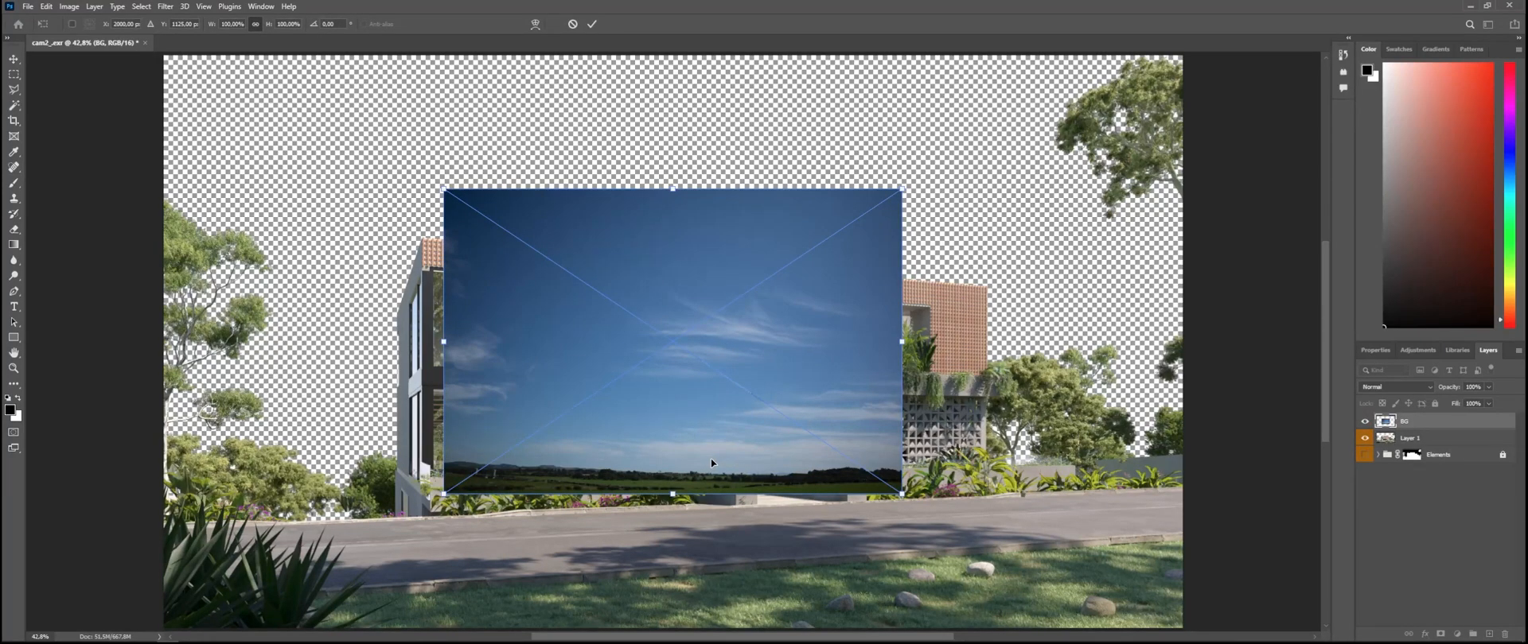
{"action": "key", "text": "Return"}
{"action": "key", "text": "j"}
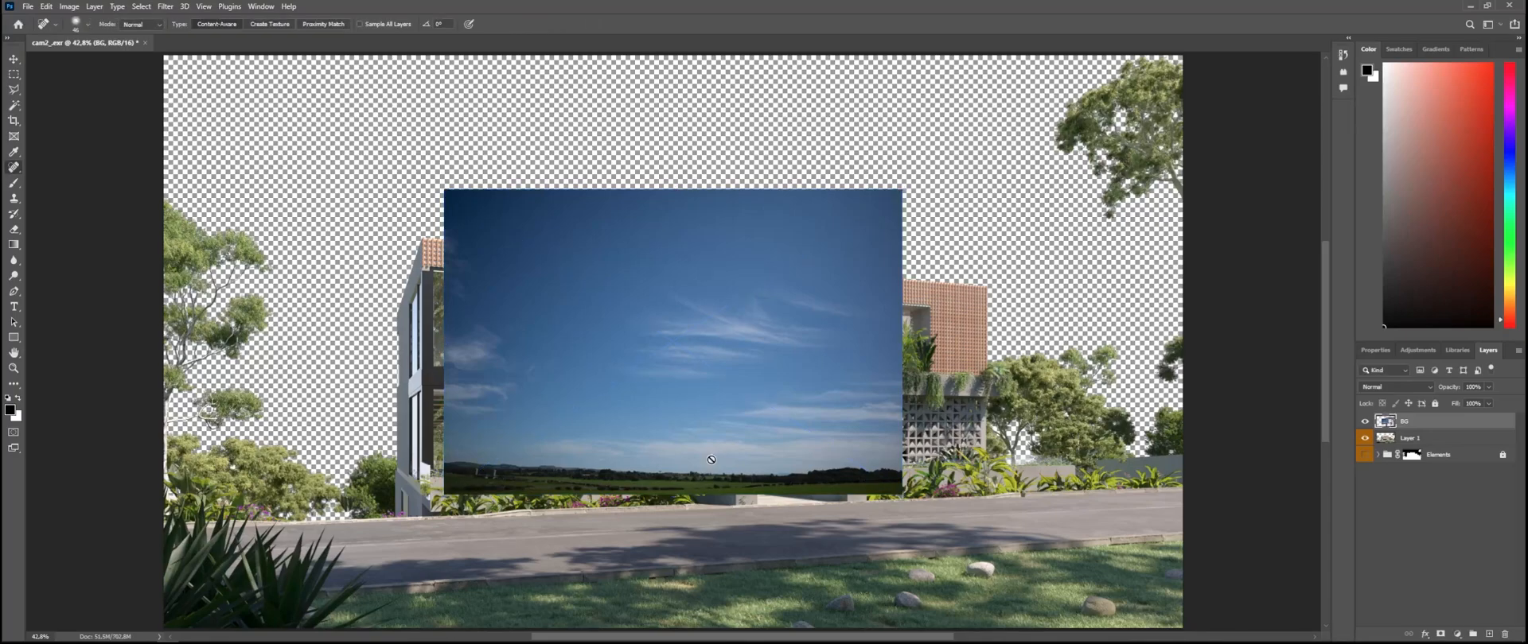
Step: Open BG.jpg as a separate document again and move its image into the render document as a new layer
{"action": "key", "text": "alt+Tab"}
{"action": "left_click", "coordinate": [247, 304]}
{"action": "left_click_drag", "start_coordinate": [238, 189], "coordinate": [240, 46]}
{"action": "key", "text": "alt+Tab"}
{"action": "left_click", "coordinate": [13, 60]}
{"action": "mouse_move", "coordinate": [665, 227]}
{"action": "left_mouse_down"}
{"action": "mouse_move", "coordinate": [655, 263]}
{"action": "mouse_move", "coordinate": [63, 223]}
{"action": "mouse_move", "coordinate": [74, 45]}
{"action": "mouse_move", "coordinate": [347, 234]}
{"action": "left_mouse_up"}
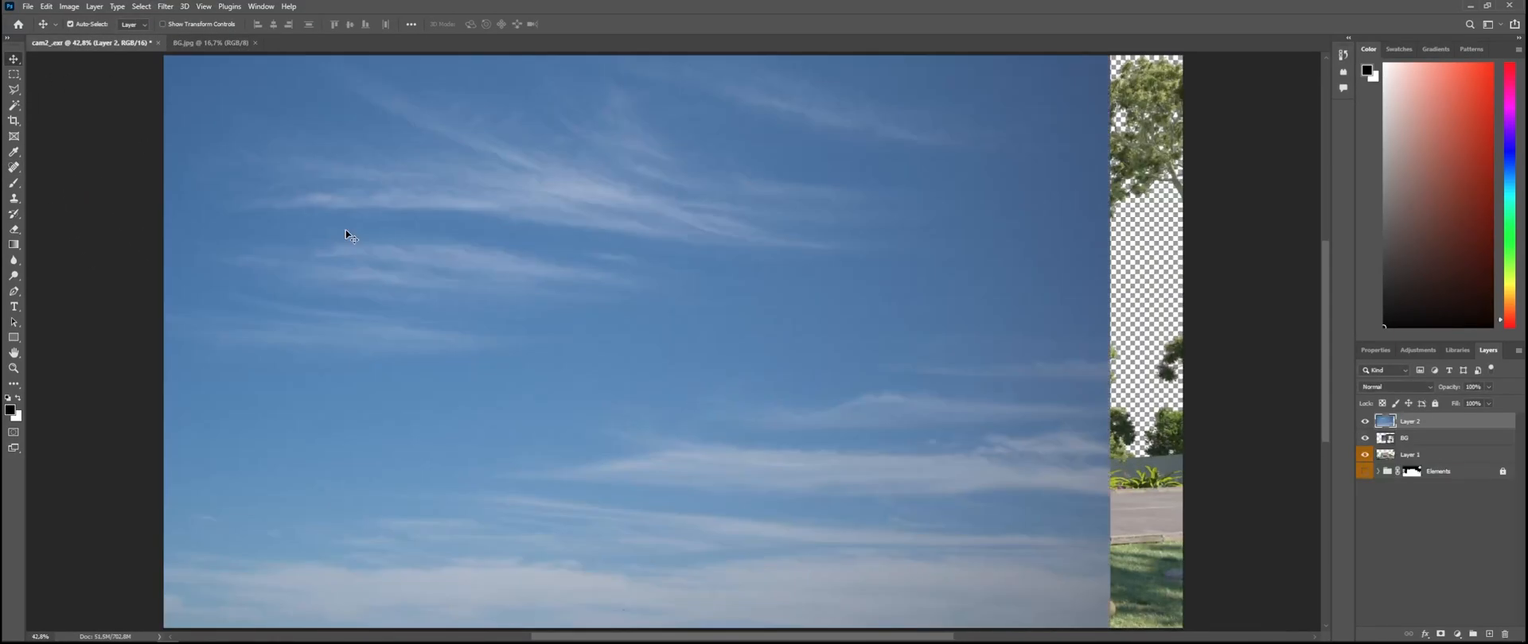
Step: Move the copied sky beyond the render's right edge and check its full extent with Free Transform
{"action": "scroll", "coordinate": [493, 373], "scroll_direction": "down", "scroll_amount": 5}
{"action": "left_click_drag", "start_coordinate": [493, 372], "coordinate": [1027, 248]}
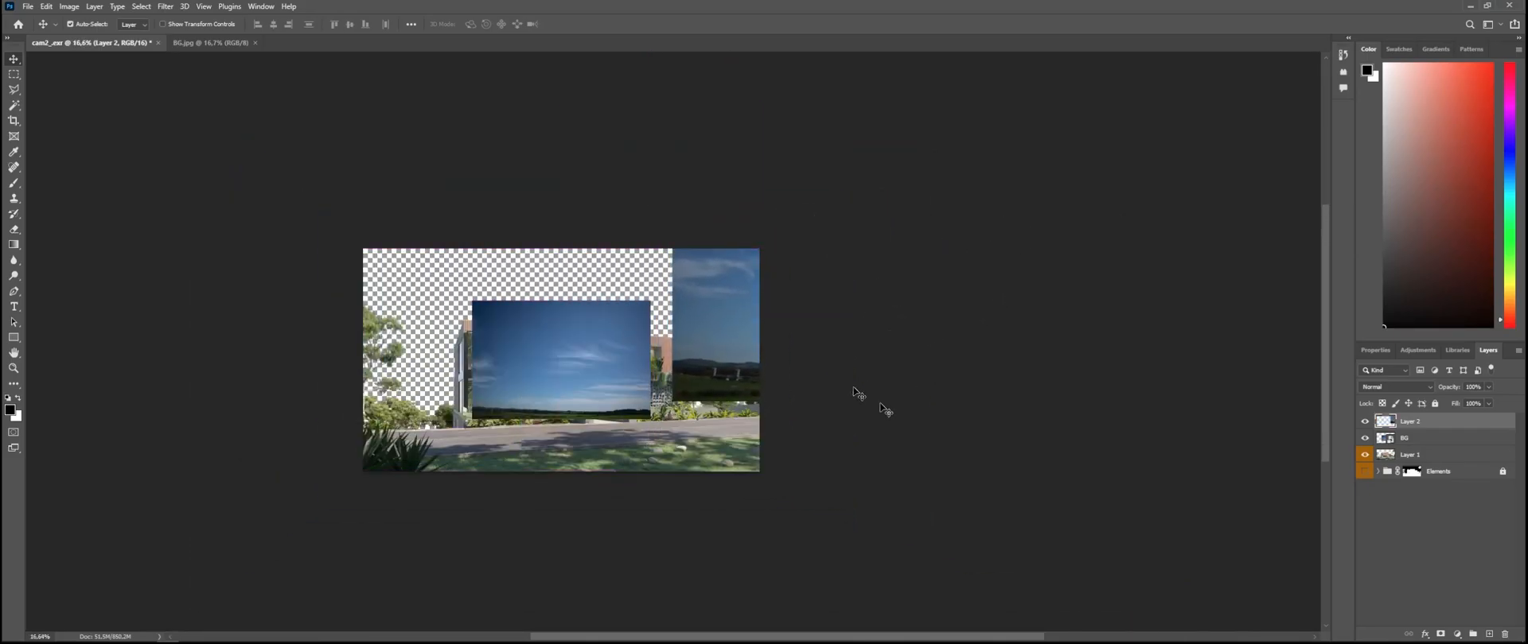
{"action": "left_click_drag", "start_coordinate": [1214, 430], "coordinate": [1006, 461]}
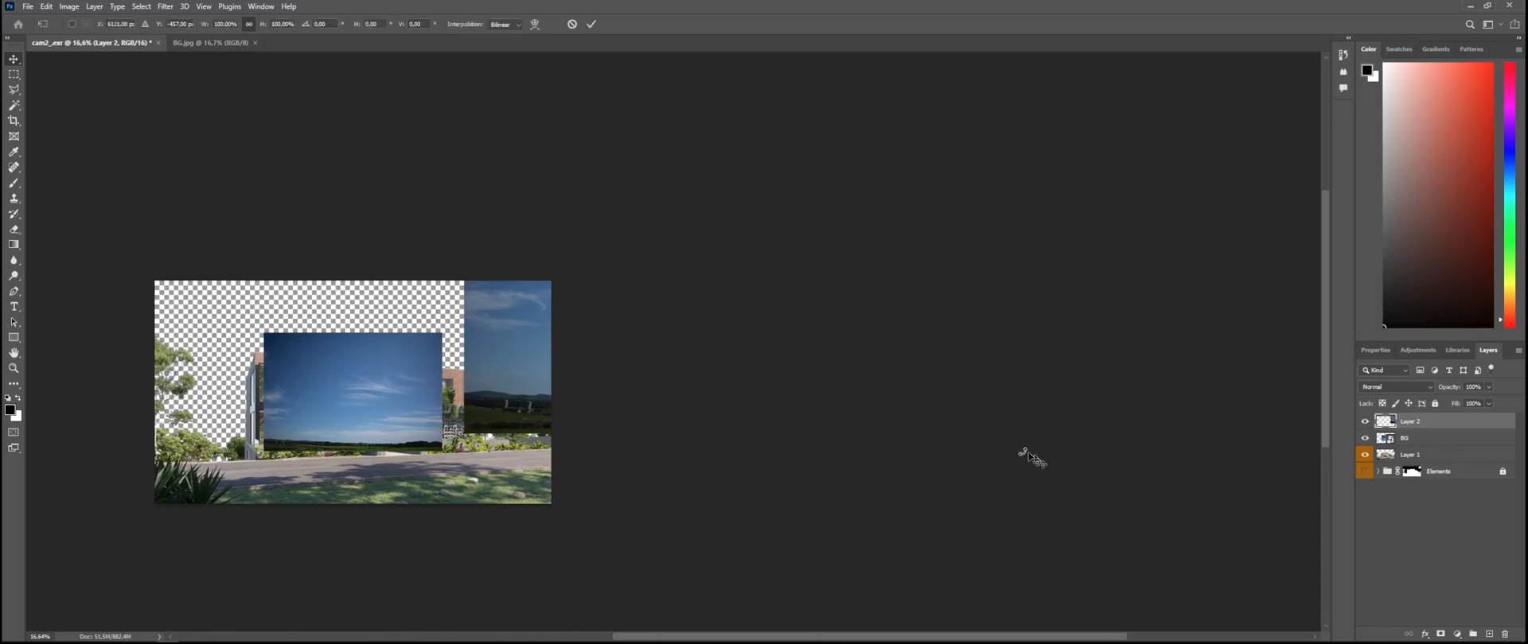
{"action": "key", "text": "ctrl+t"}
{"action": "scroll", "coordinate": [599, 351], "scroll_direction": "down", "scroll_amount": 2}
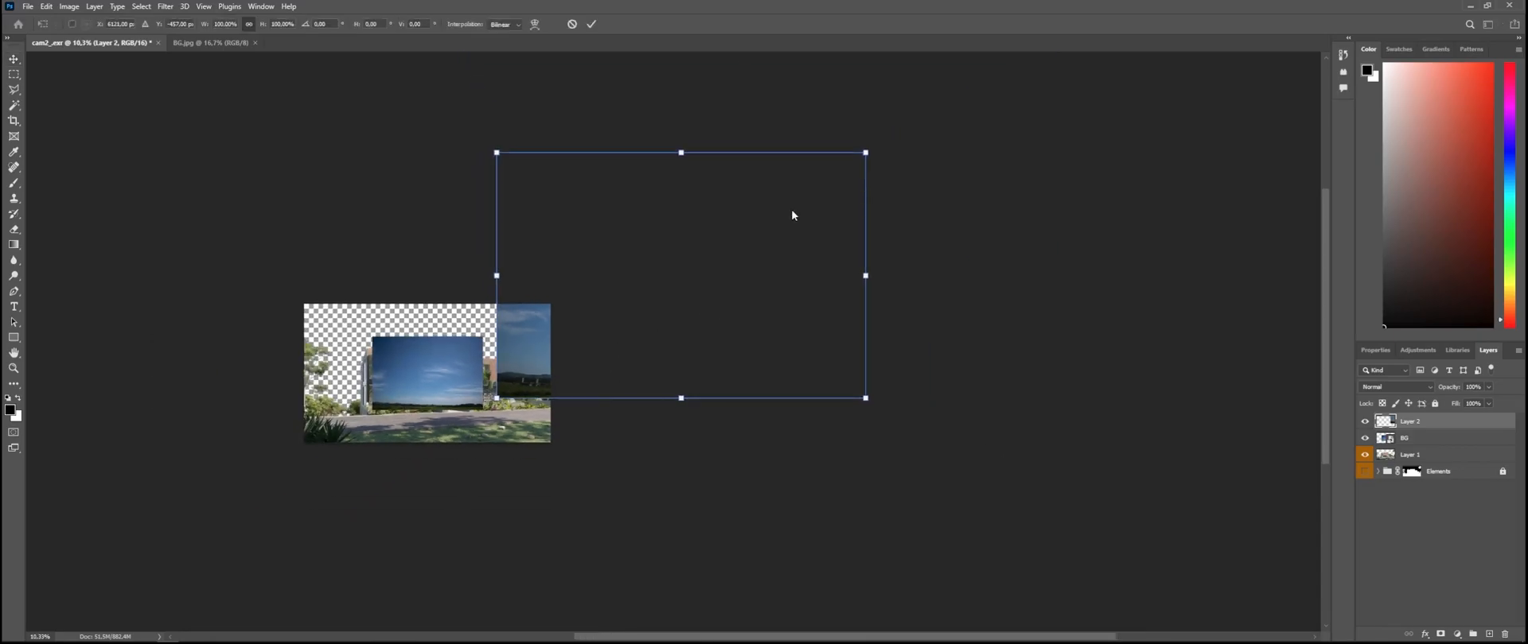
{"action": "scroll", "coordinate": [373, 331], "scroll_direction": "up", "scroll_amount": 3}
{"action": "key", "text": "Return"}
Step: Delete the placed BG layer, keeping the sky copied from the separate document
{"action": "left_click", "coordinate": [430, 361]}
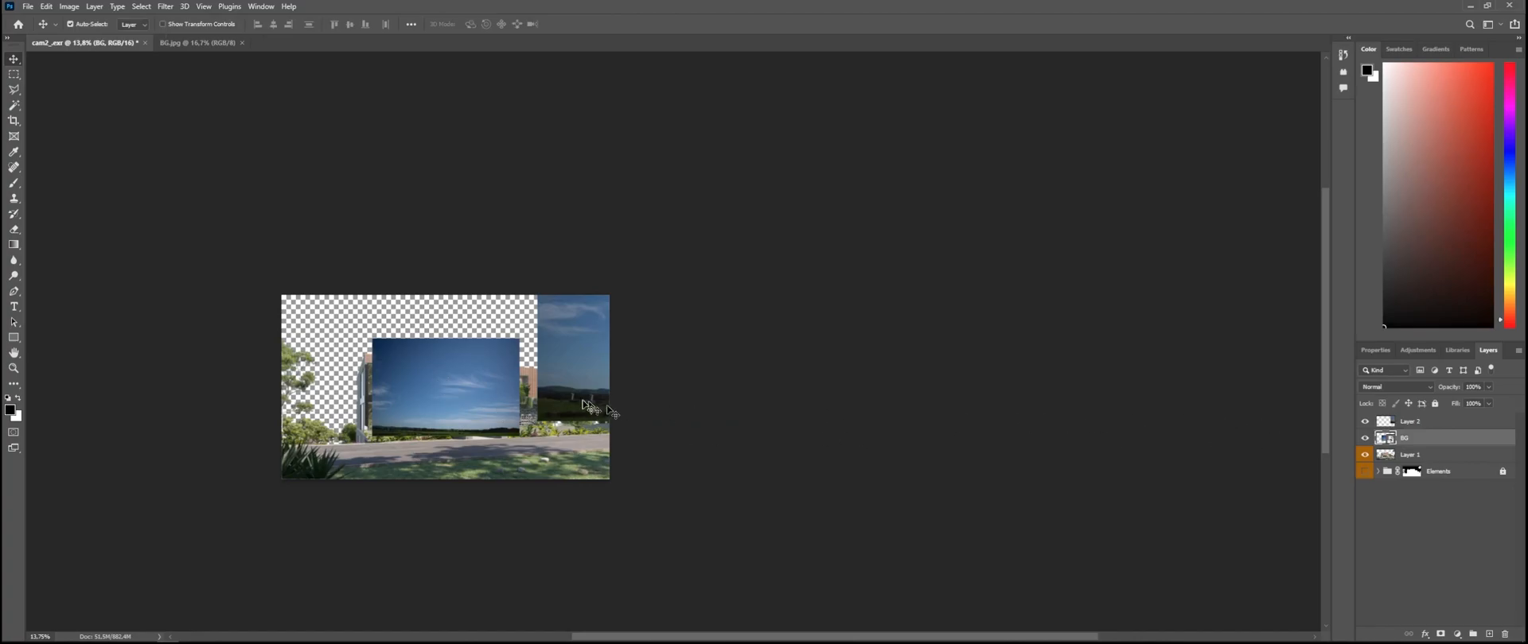
{"action": "key", "text": "Delete"}
{"action": "scroll", "coordinate": [420, 426], "scroll_direction": "up", "scroll_amount": 5}
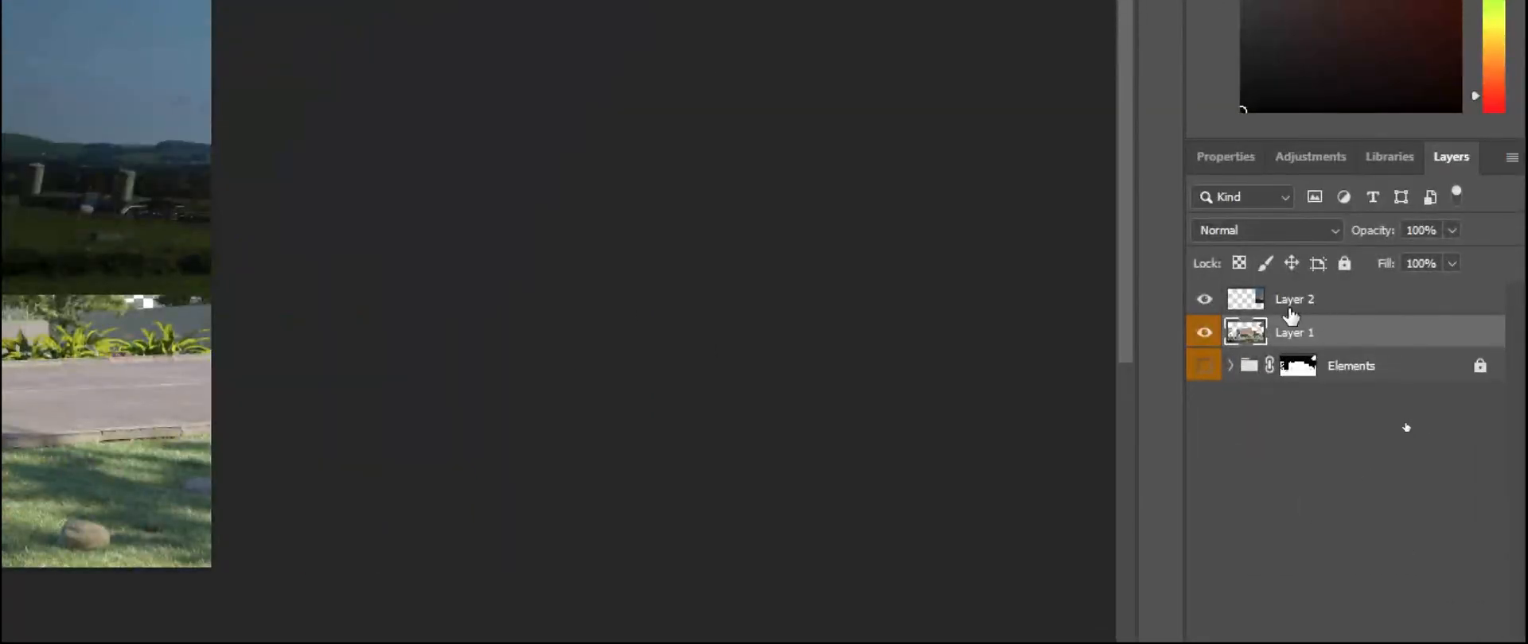
Step: Place the sky on Layer 2 below Layer 1 and position it to fill the background behind the house
{"action": "left_click", "coordinate": [1413, 426]}
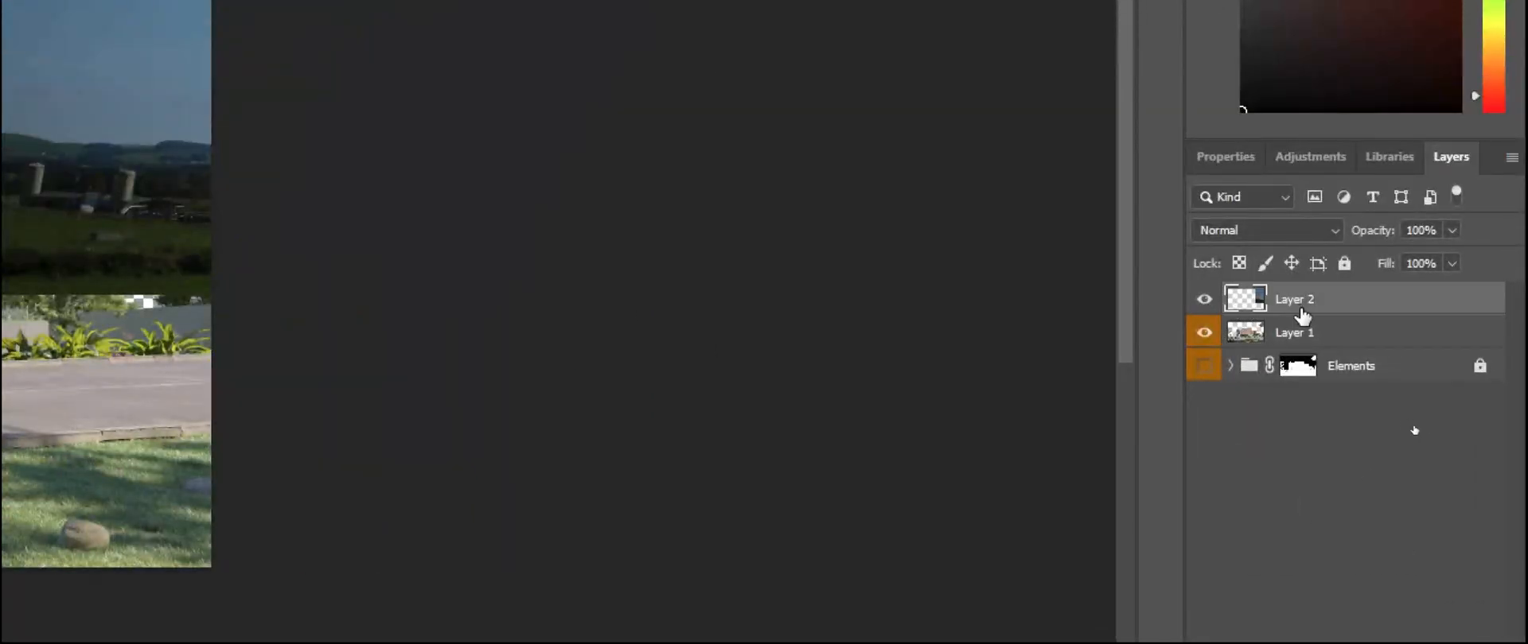
{"action": "left_click_drag", "start_coordinate": [1303, 310], "coordinate": [1348, 356]}
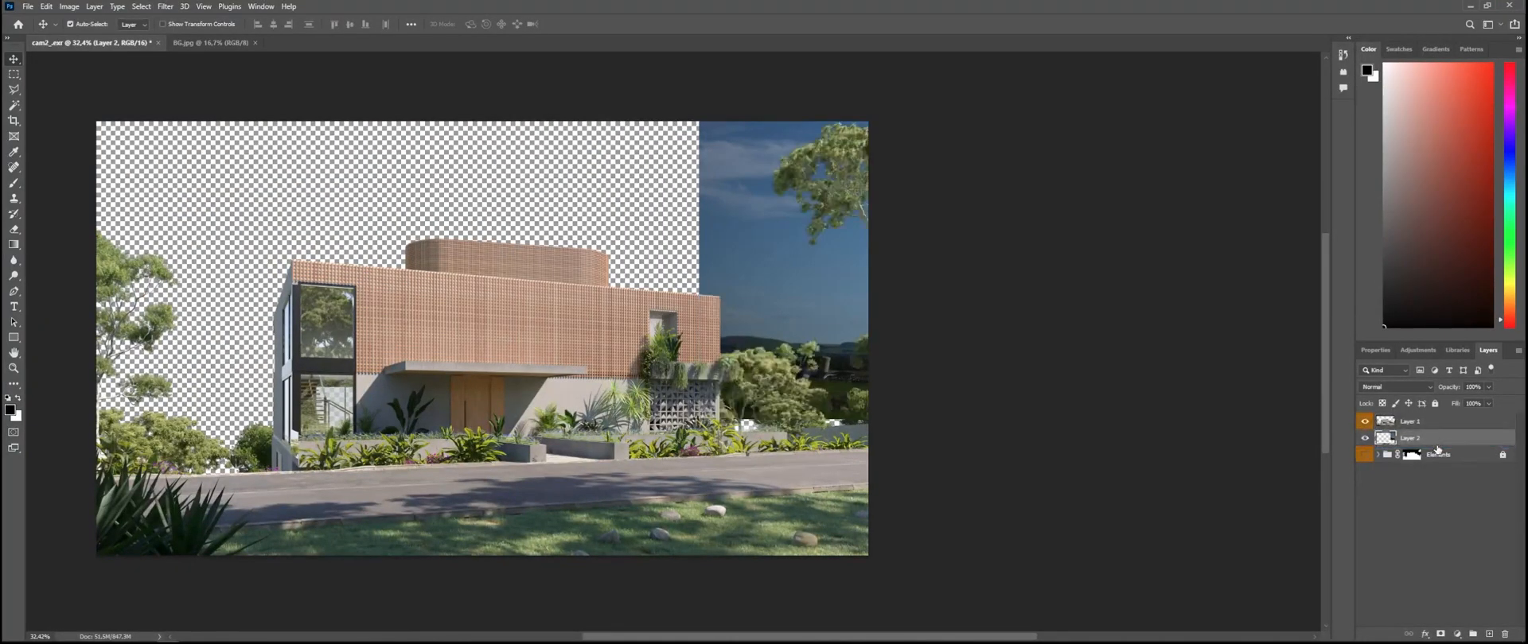
{"action": "left_click_drag", "start_coordinate": [840, 292], "coordinate": [249, 291]}
{"action": "left_click_drag", "start_coordinate": [744, 227], "coordinate": [551, 281]}
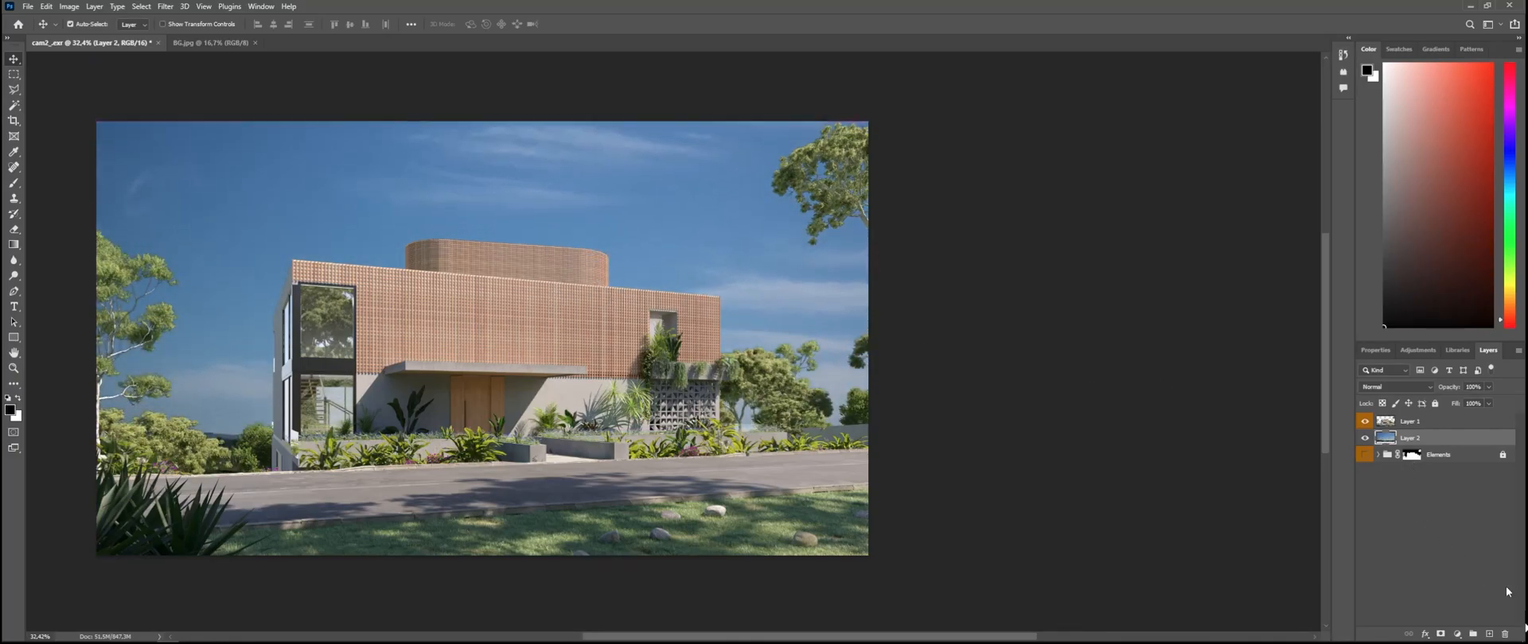
Step: Add an Exposure adjustment clipped to Layer 2, with Exposure at about +1 and Offset slightly below zero
{"action": "left_click", "coordinate": [1456, 634]}
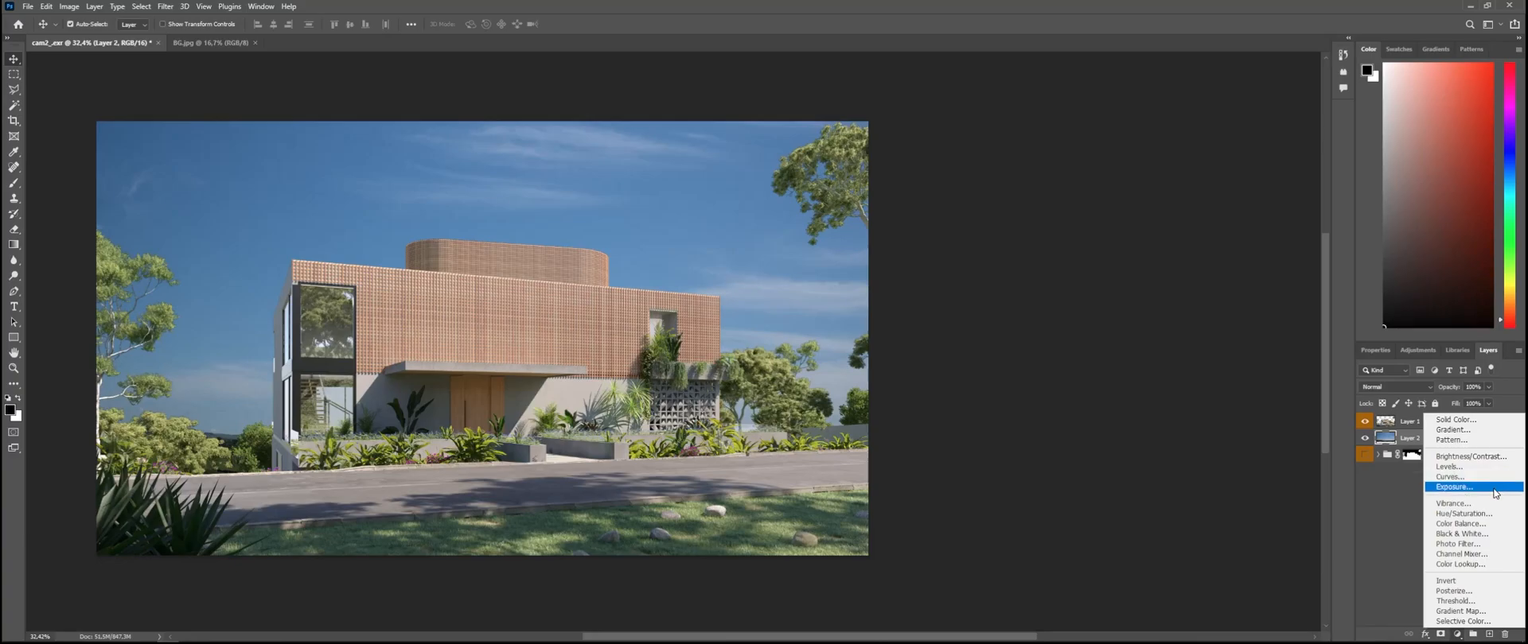
{"action": "left_click", "coordinate": [1493, 487]}
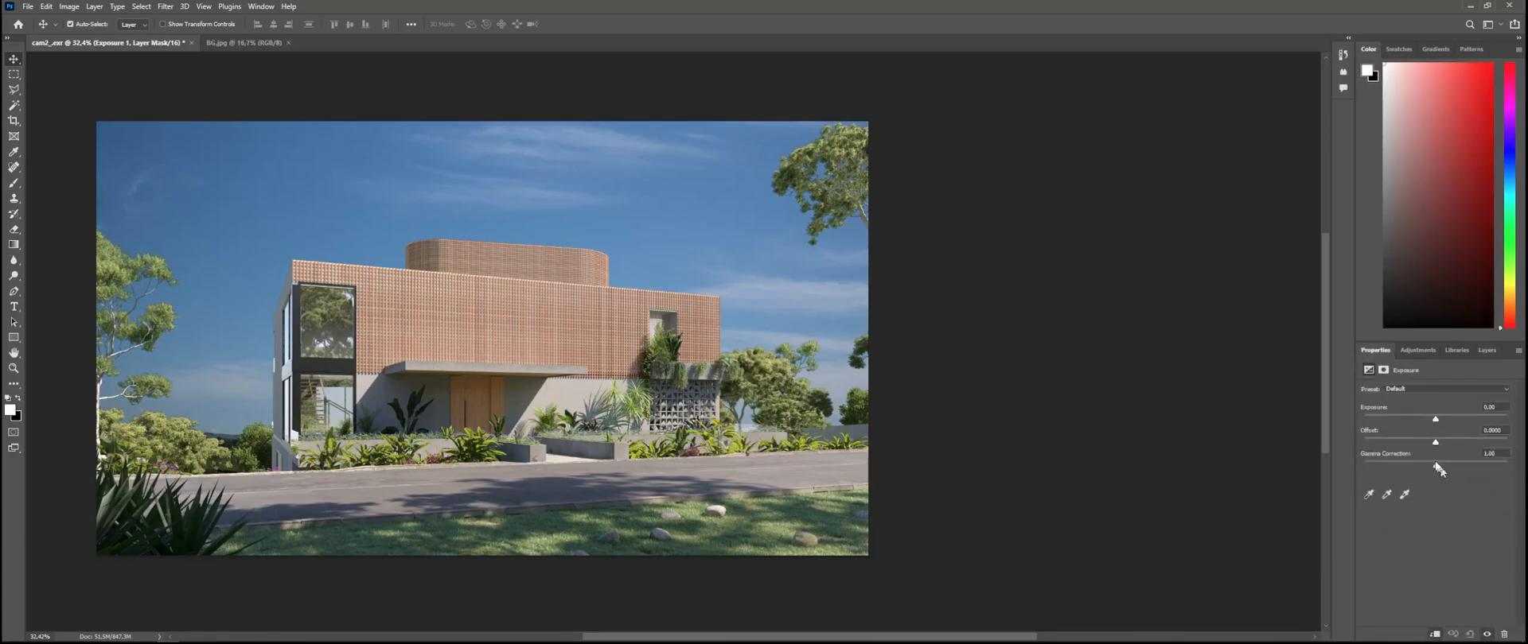
{"action": "mouse_move", "coordinate": [1435, 420]}
{"action": "left_mouse_down"}
{"action": "mouse_move", "coordinate": [1454, 422]}
{"action": "mouse_move", "coordinate": [1429, 442]}
{"action": "left_mouse_up"}
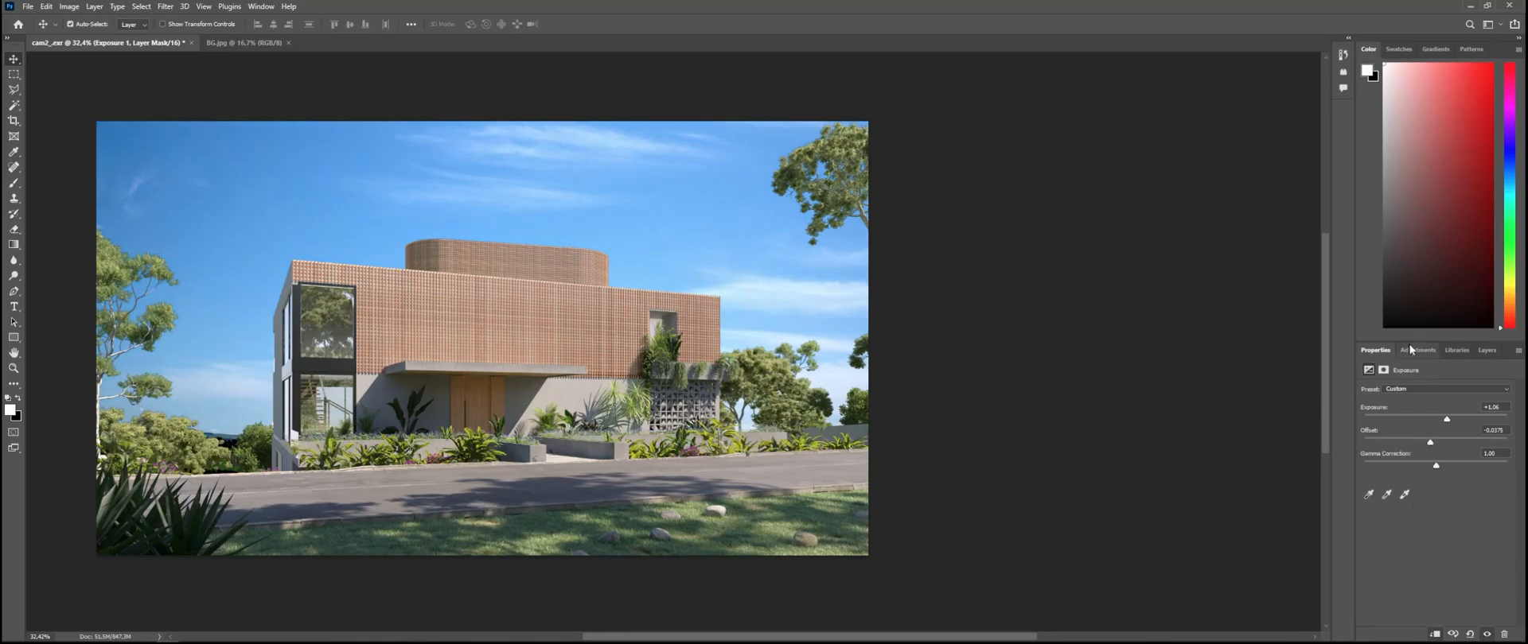
{"action": "left_click", "coordinate": [1488, 353]}
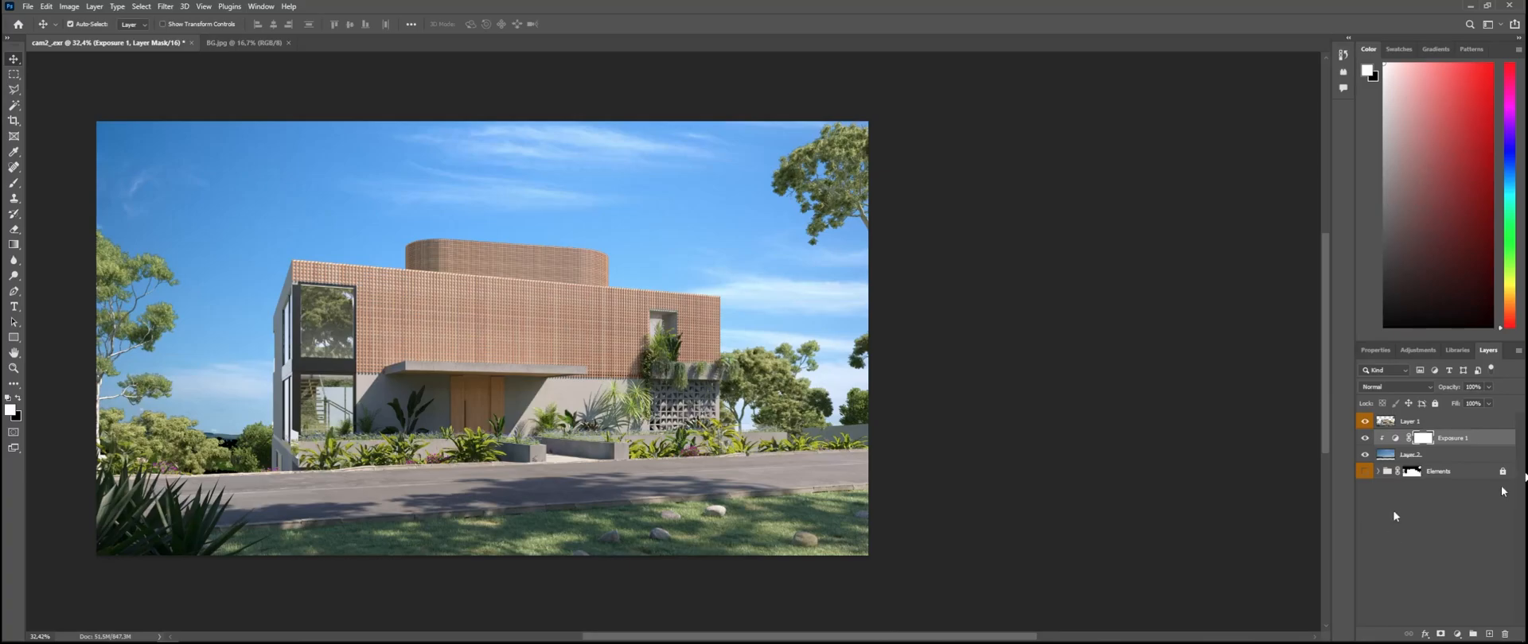
Step: Expand the Elements group, unlock it and make it visible
{"action": "left_click", "coordinate": [1420, 456]}
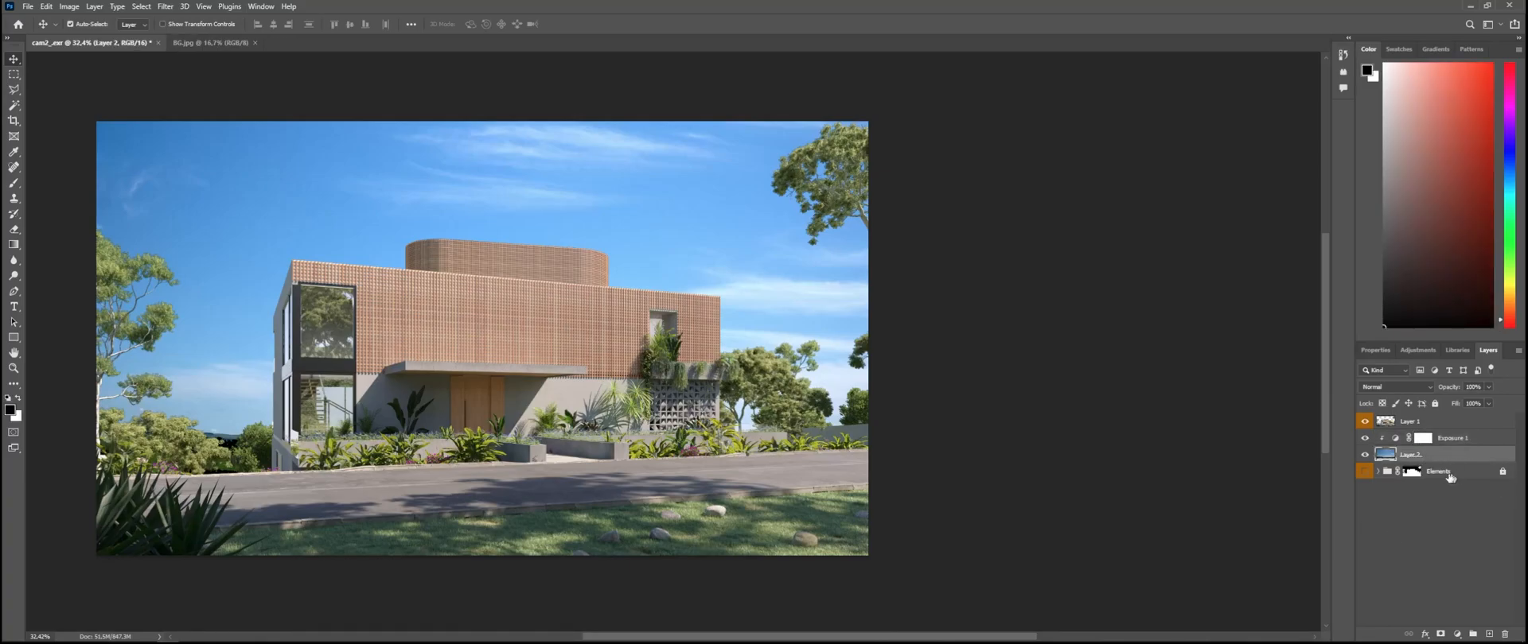
{"action": "left_click", "coordinate": [1377, 471]}
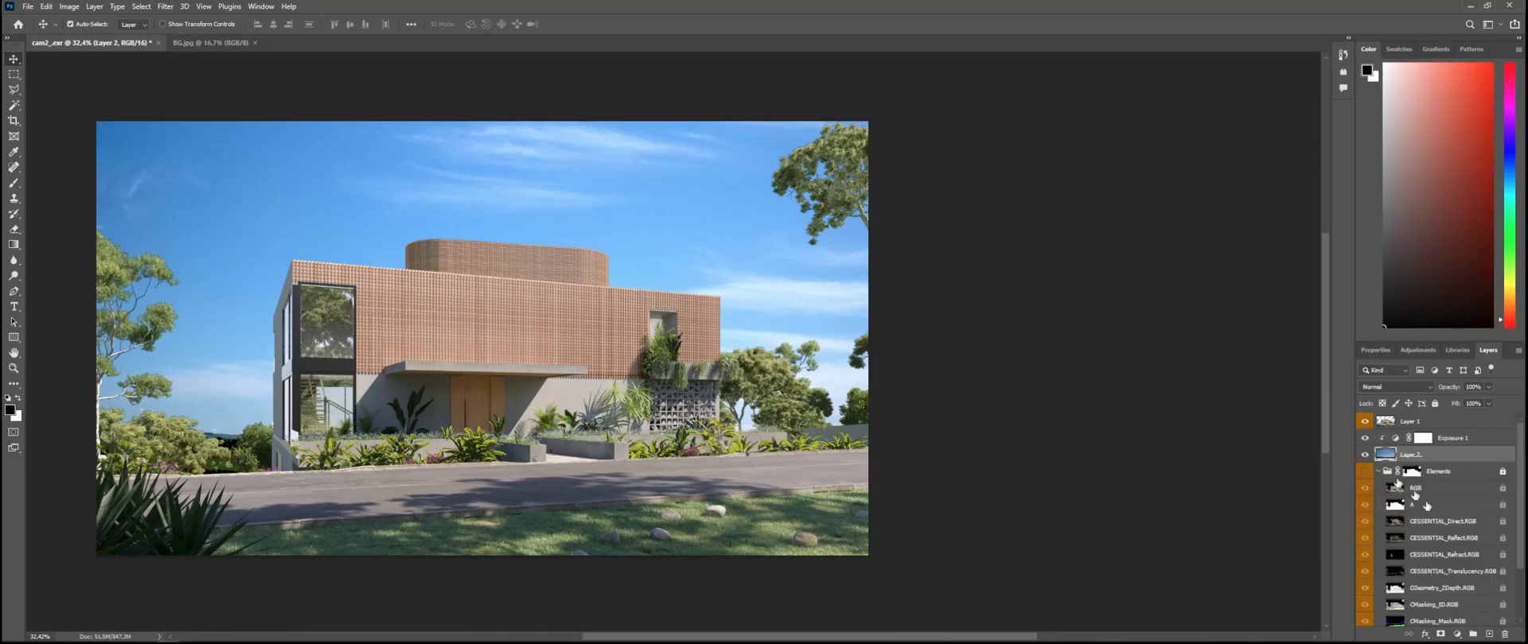
{"action": "left_click", "coordinate": [1482, 475]}
{"action": "left_click", "coordinate": [1502, 473]}
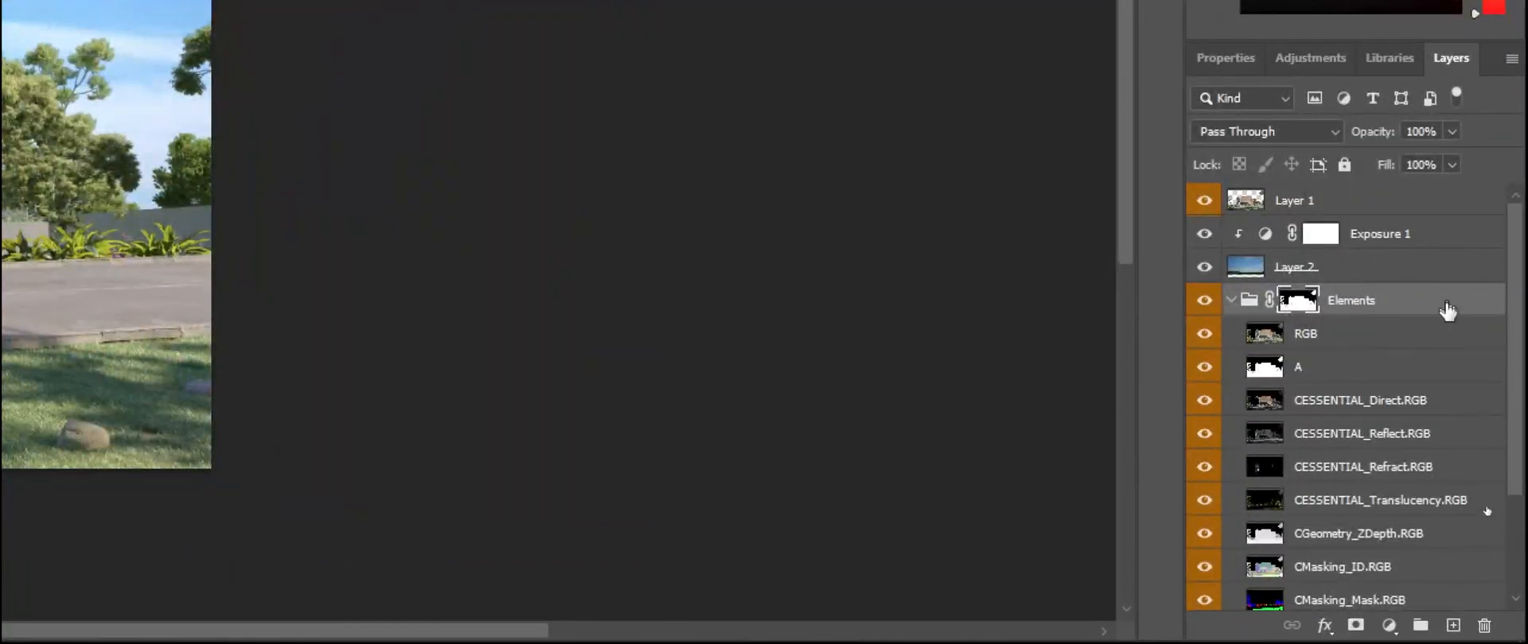
Step: Duplicate the CESSENTIAL_Reflect.RGB layer and move the copy out of the Elements group to above Layer 1
{"action": "left_click", "coordinate": [1418, 437]}
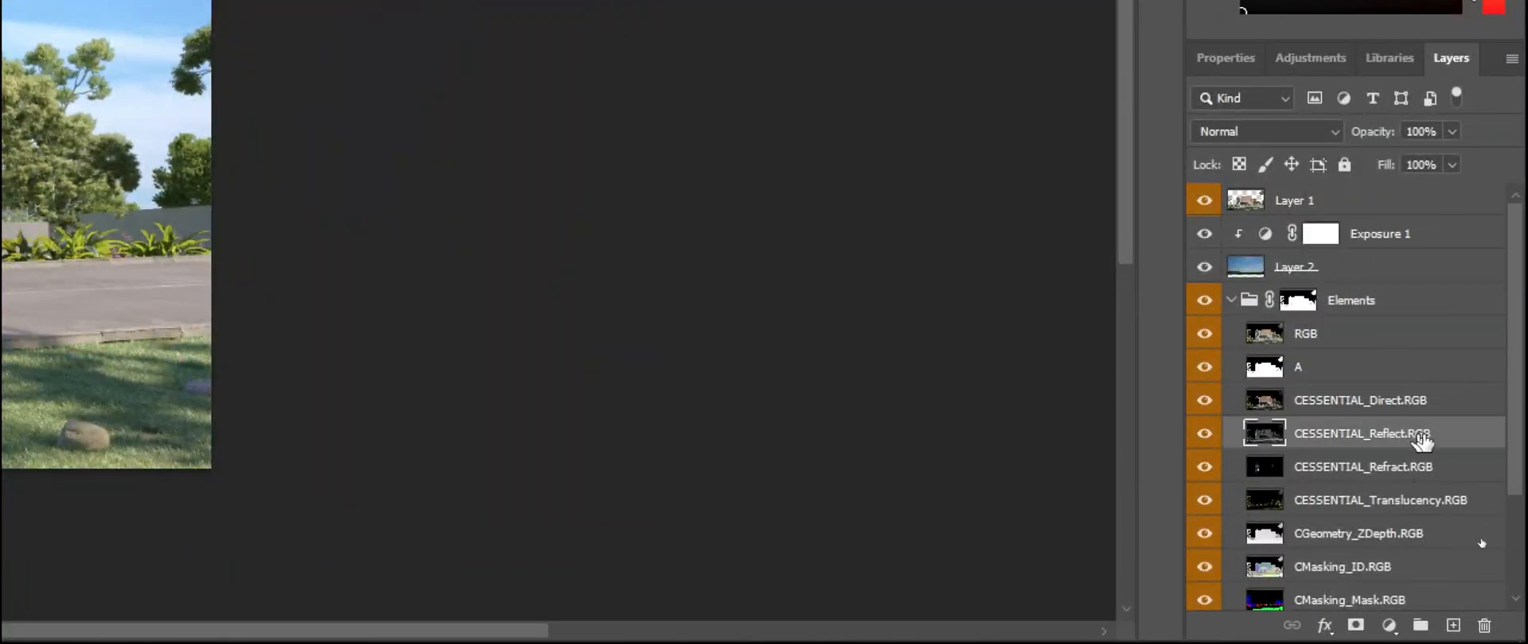
{"action": "key", "text": "ctrl+j"}
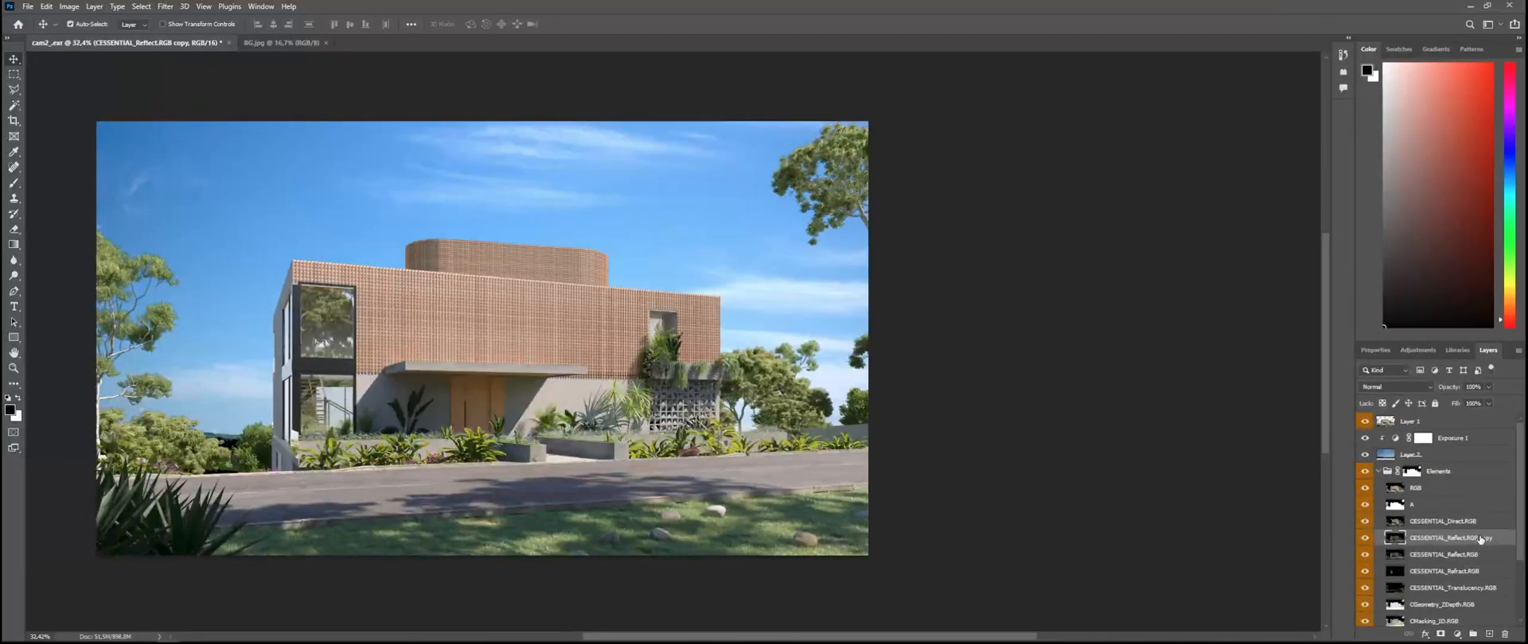
{"action": "left_click_drag", "start_coordinate": [1480, 539], "coordinate": [1456, 416]}
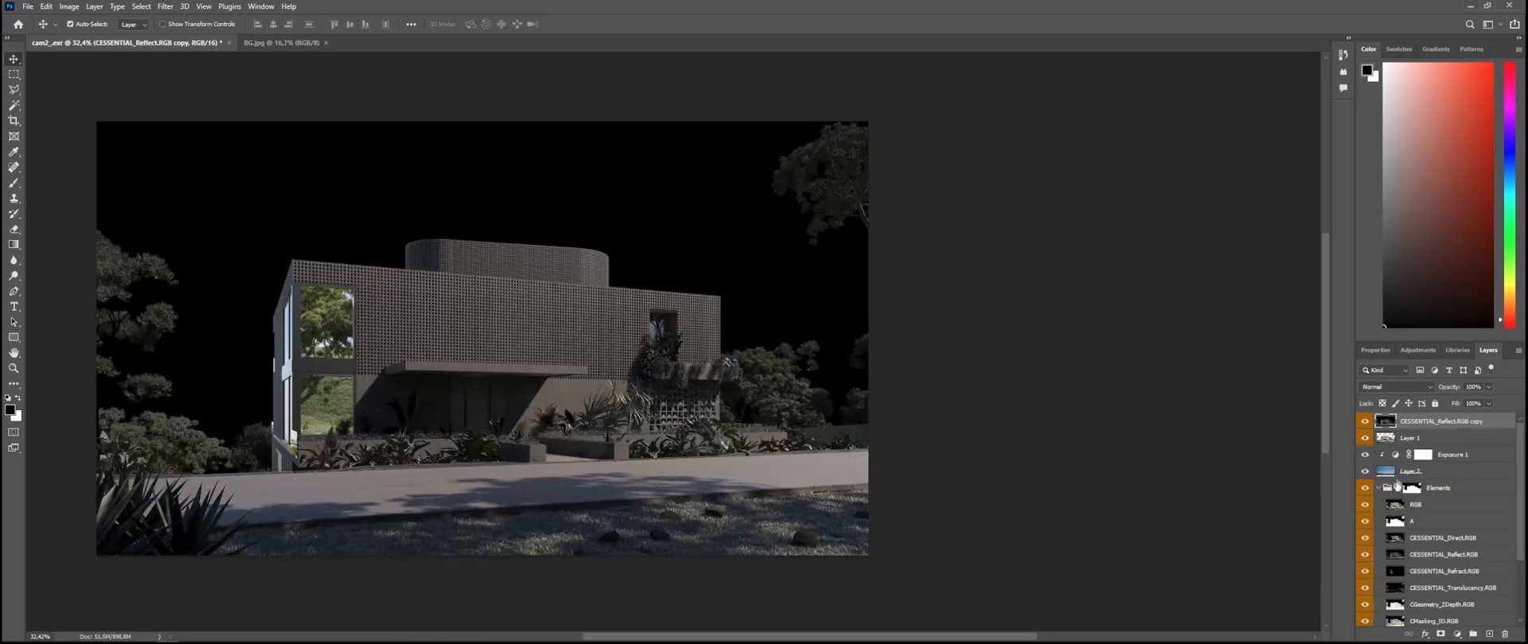
Step: Collapse the Elements group, lock it fully and hide it
{"action": "left_click", "coordinate": [1380, 489]}
{"action": "left_click", "coordinate": [1415, 489]}
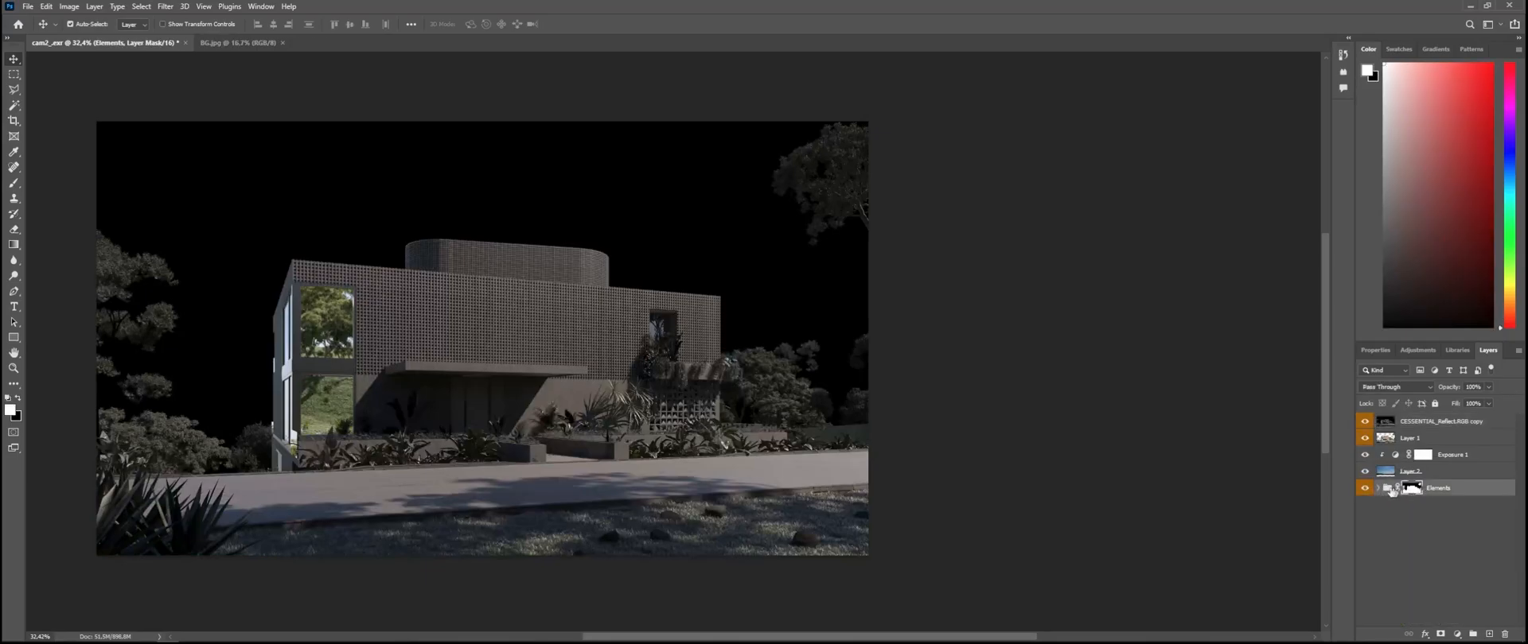
{"action": "left_click", "coordinate": [1364, 490]}
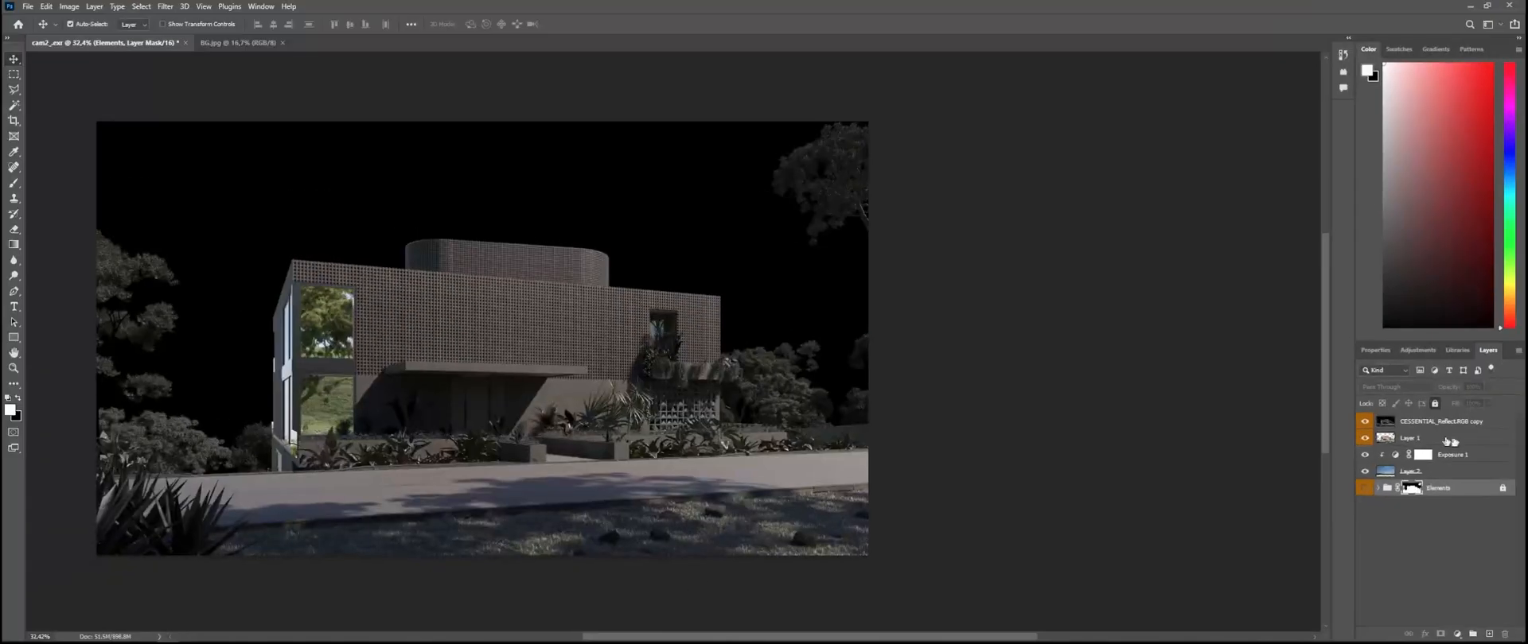
Step: Set the CESSENTIAL_Reflect.RGB copy layer's blending mode to Screen
{"action": "left_click", "coordinate": [1468, 439]}
{"action": "left_click", "coordinate": [1474, 424]}
{"action": "left_click", "coordinate": [1472, 441]}
{"action": "left_click", "coordinate": [1474, 424]}
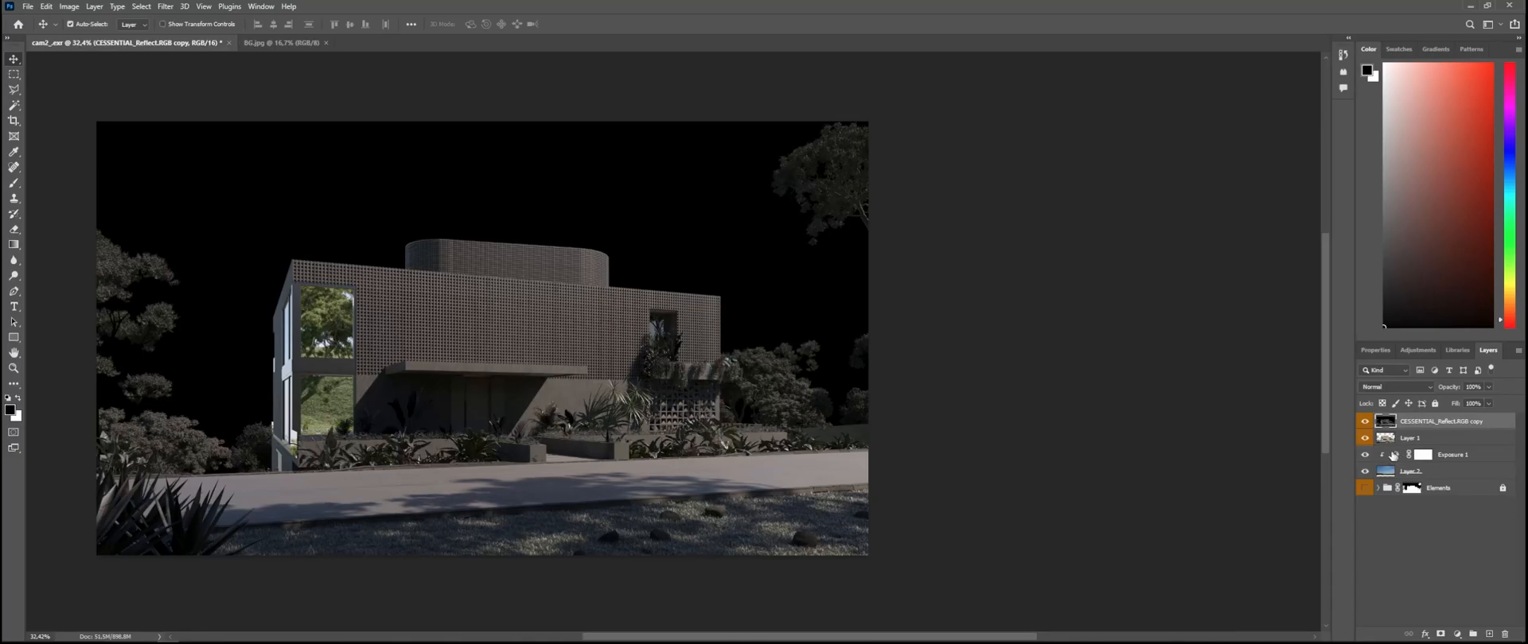
{"action": "left_click", "coordinate": [1416, 387]}
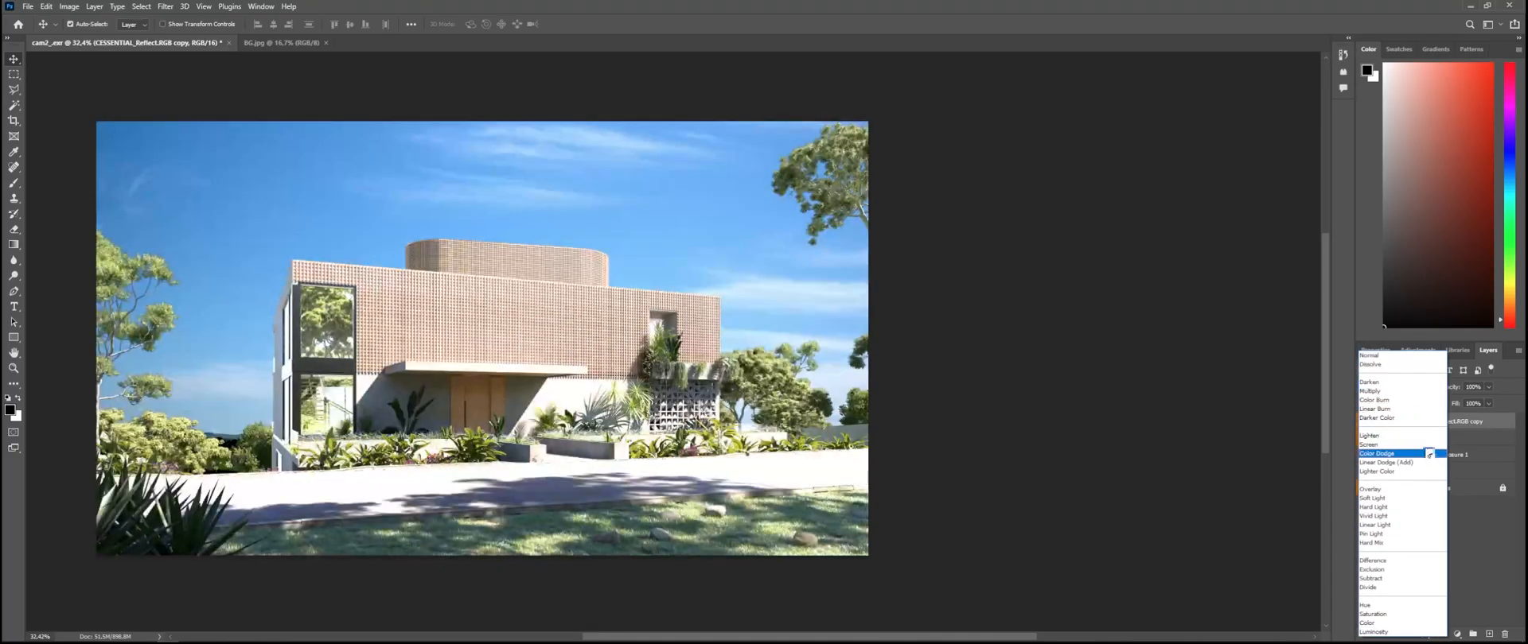
{"action": "left_click", "coordinate": [1412, 444]}
Step: Hide the reflection copy, Layer 1, Exposure 1 and Layer 2, show the Elements group and fit the image to the window
{"action": "left_click", "coordinate": [1365, 421]}
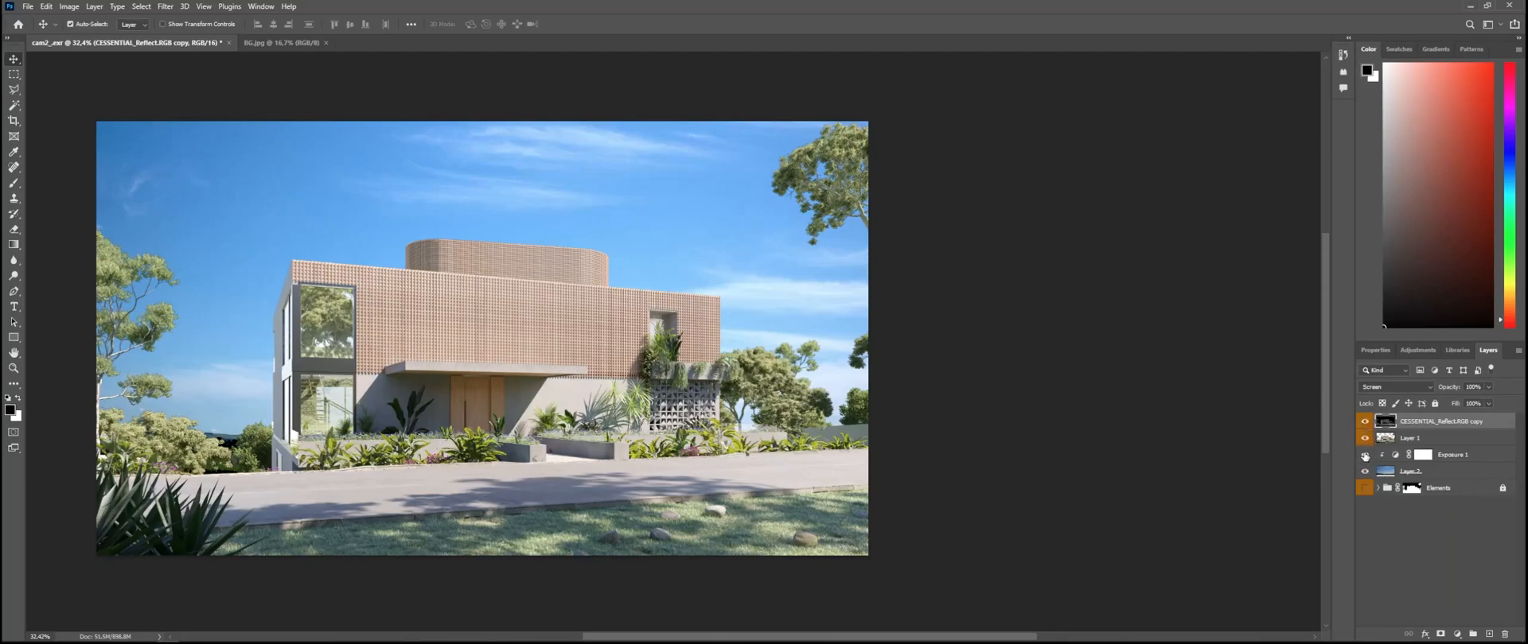
{"action": "left_click", "coordinate": [1365, 456]}
{"action": "left_click", "coordinate": [1364, 438]}
{"action": "left_click", "coordinate": [1365, 422]}
{"action": "left_click", "coordinate": [1365, 473]}
{"action": "left_click", "coordinate": [1365, 487]}
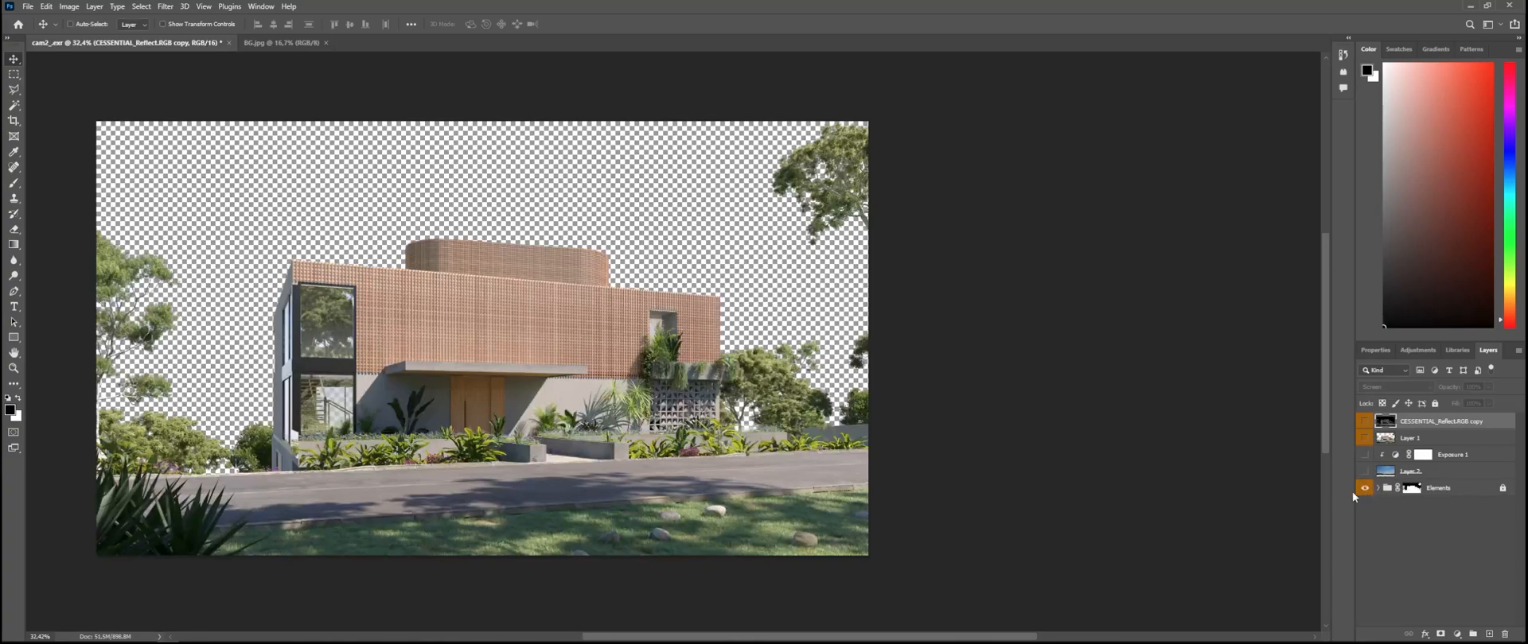
{"action": "key", "text": "ctrl+0"}
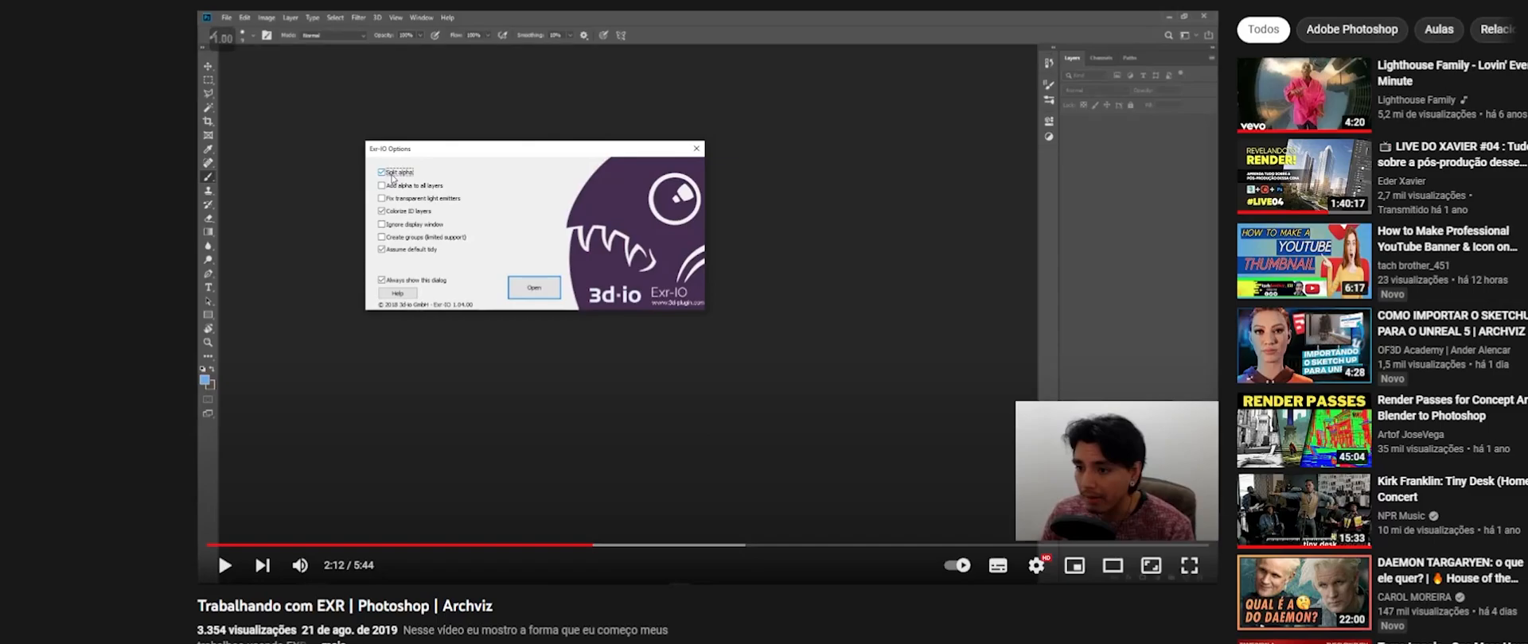
{"action": "key", "text": "alt+Tab"}
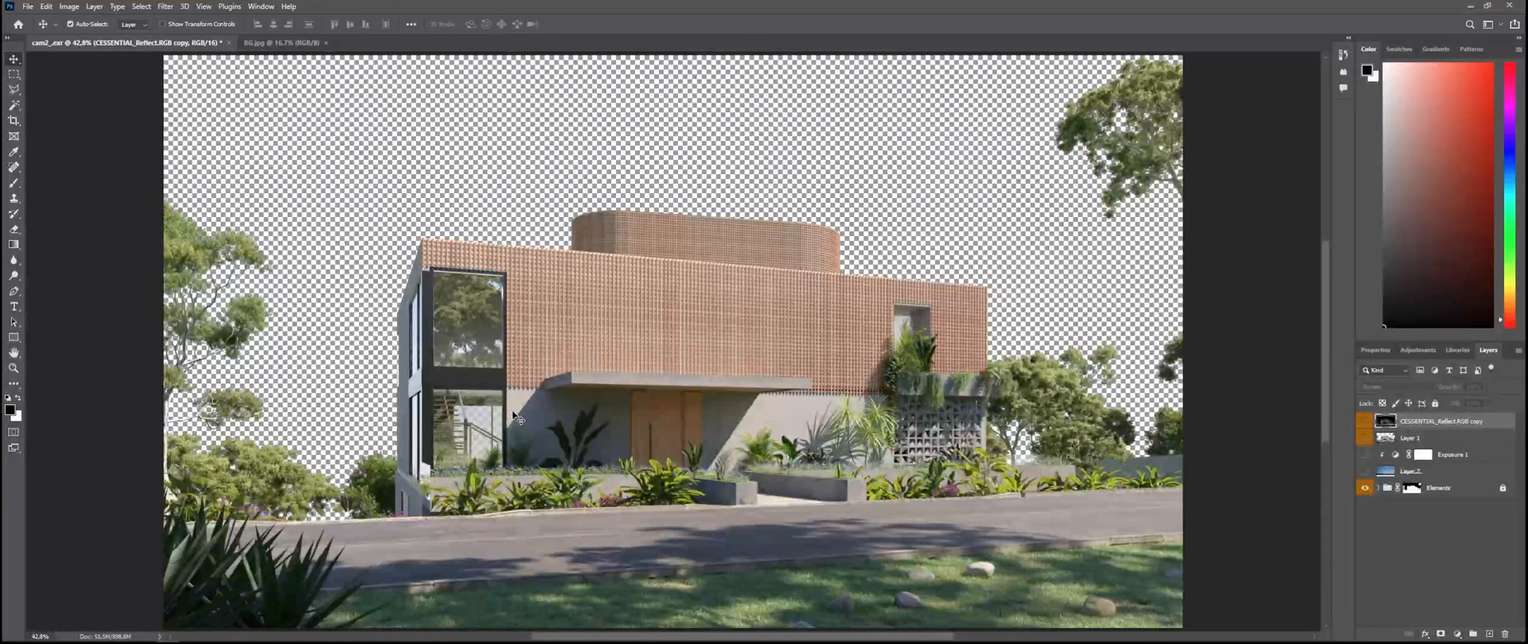